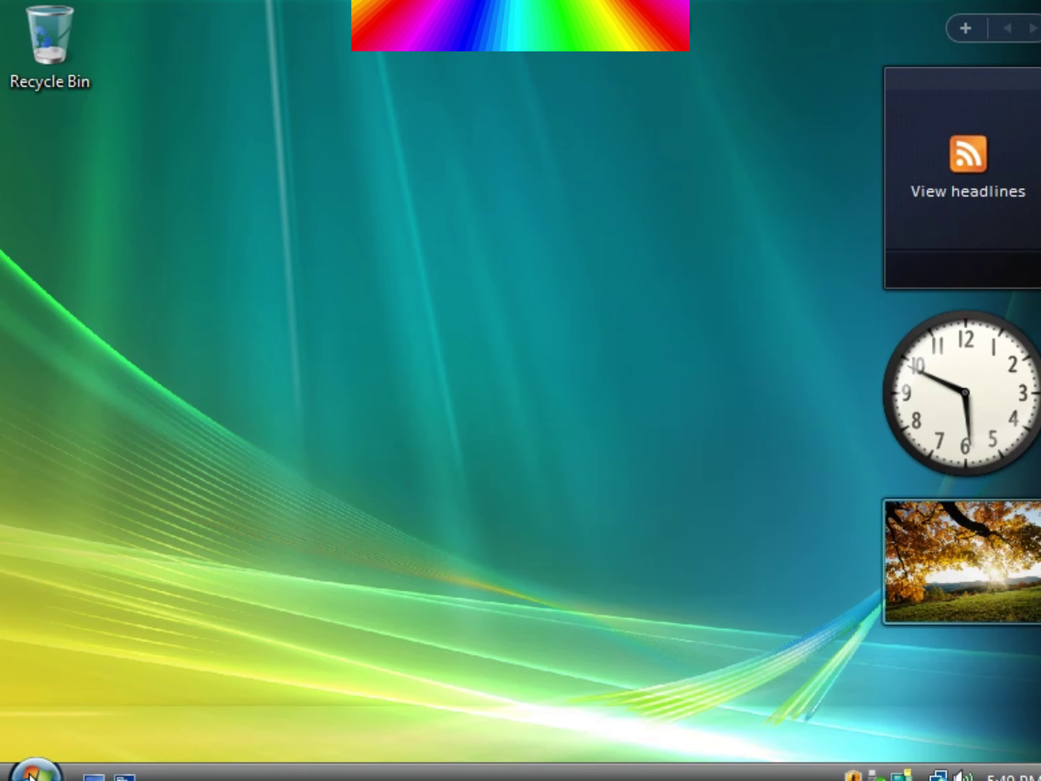
Open the Welcome Center and review the summaries for file transfer, adding users, personalization and Internet connection
click(32, 772)
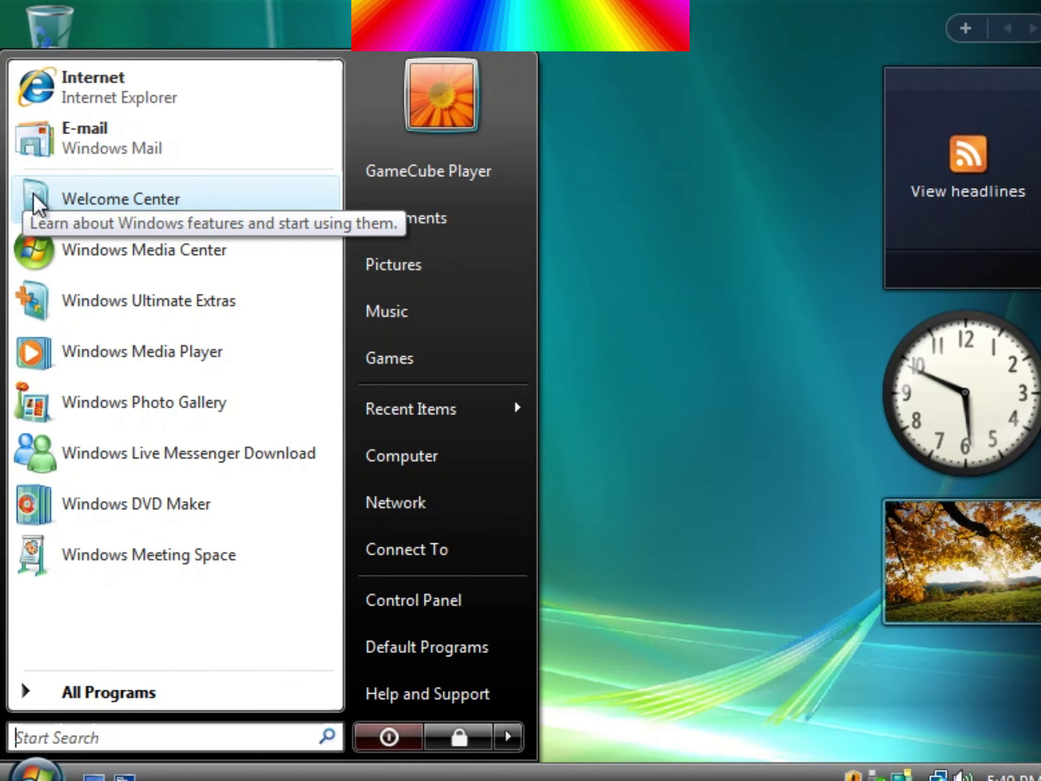
click(43, 197)
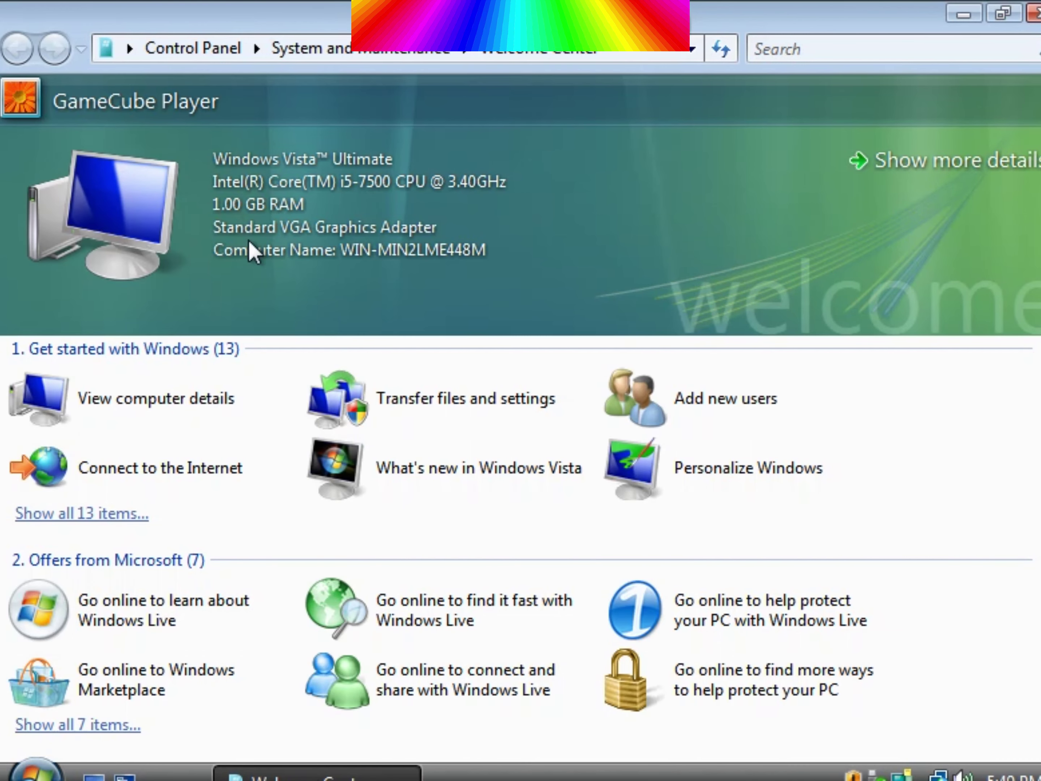
click(165, 412)
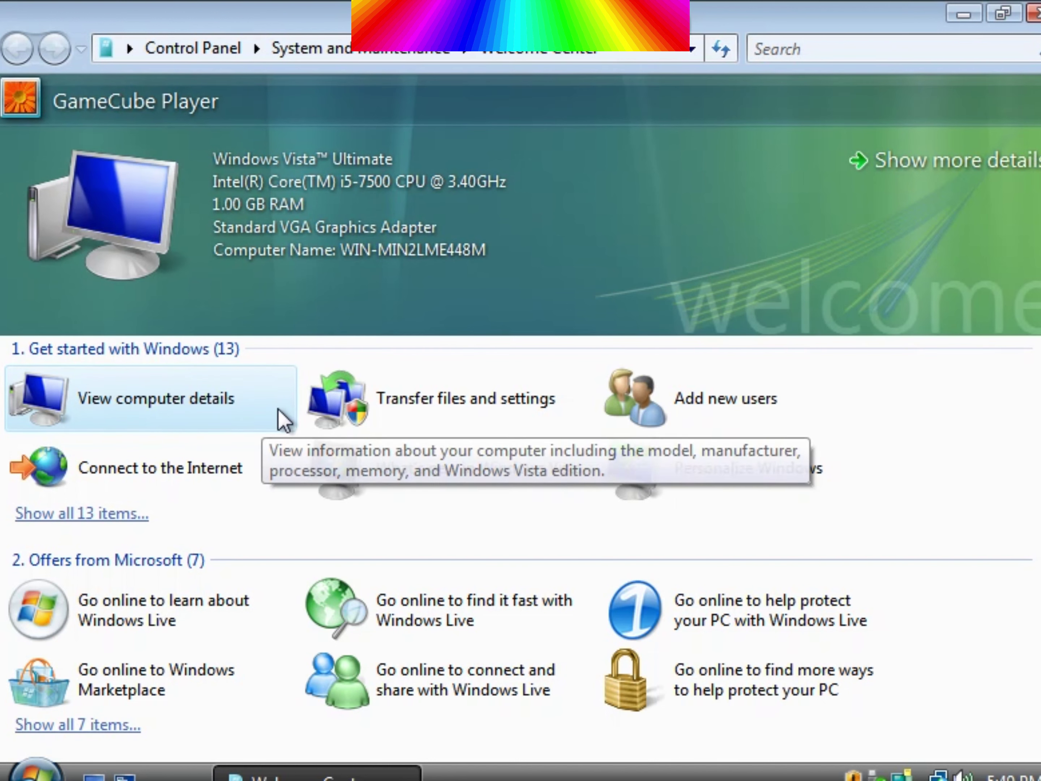
click(426, 404)
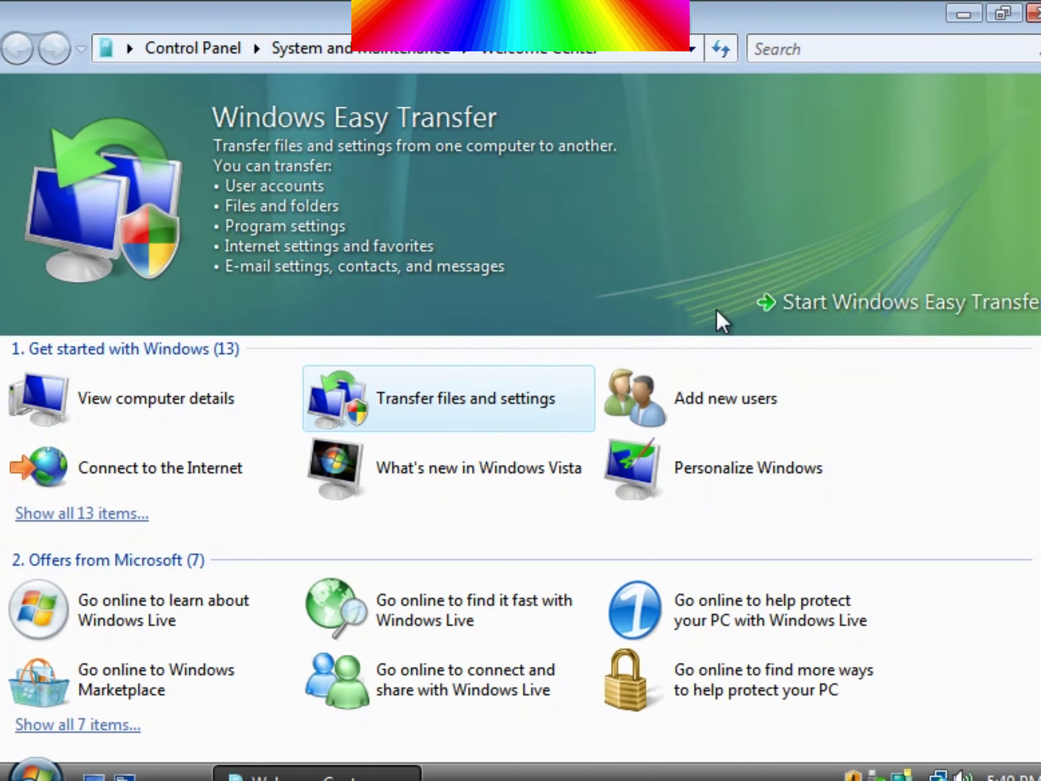
click(691, 402)
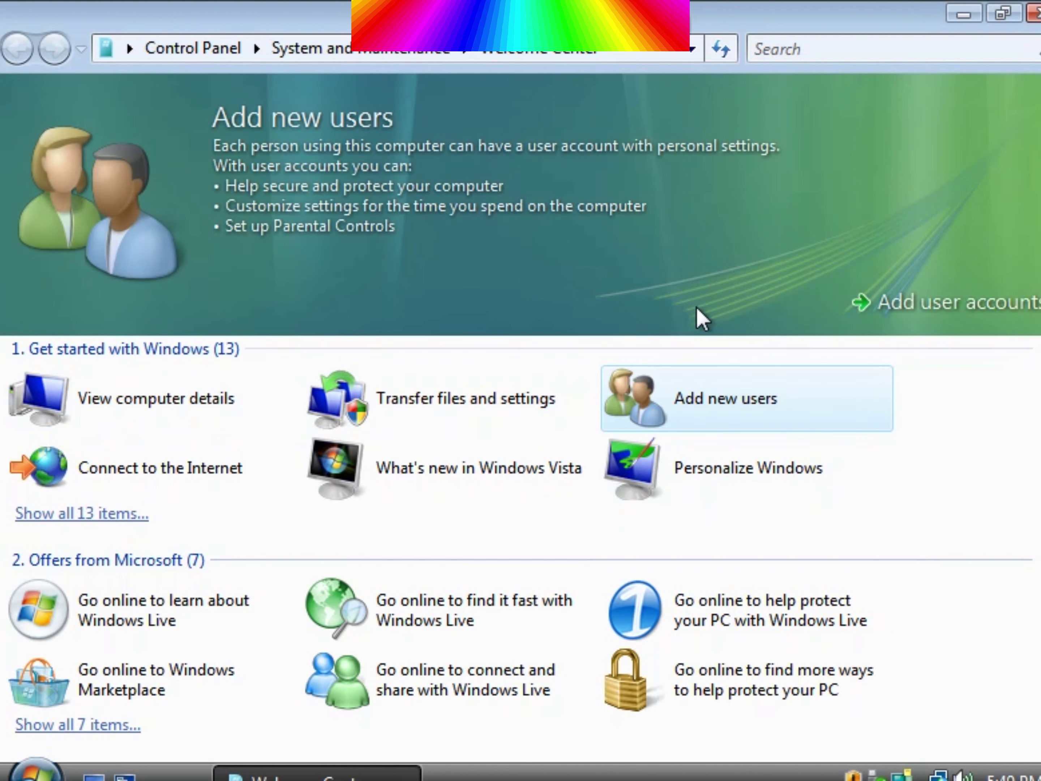
click(688, 458)
click(488, 500)
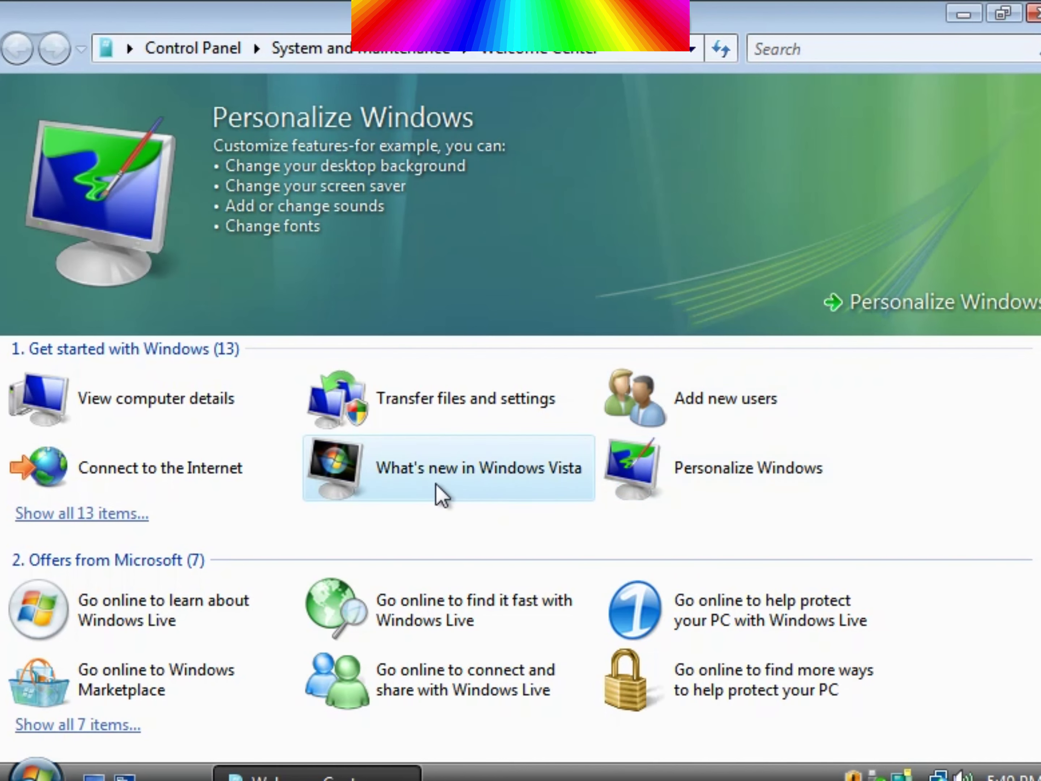
click(234, 475)
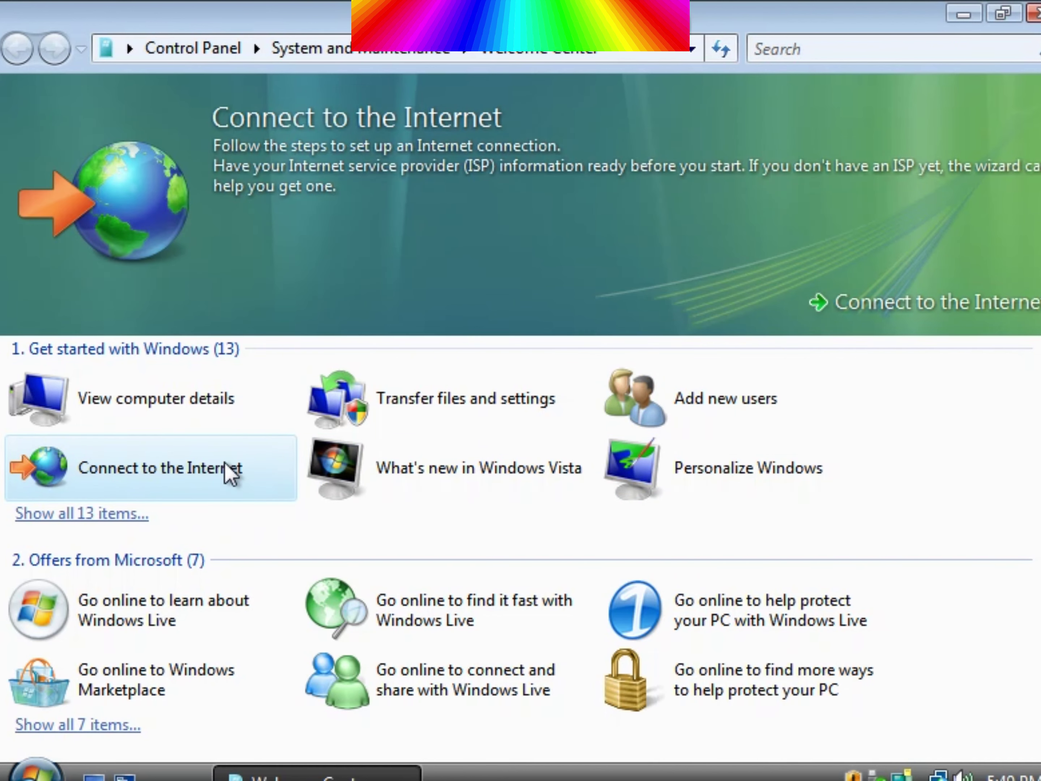
Open the full computer details from the Welcome Center and review the system and activation information
double_click(150, 404)
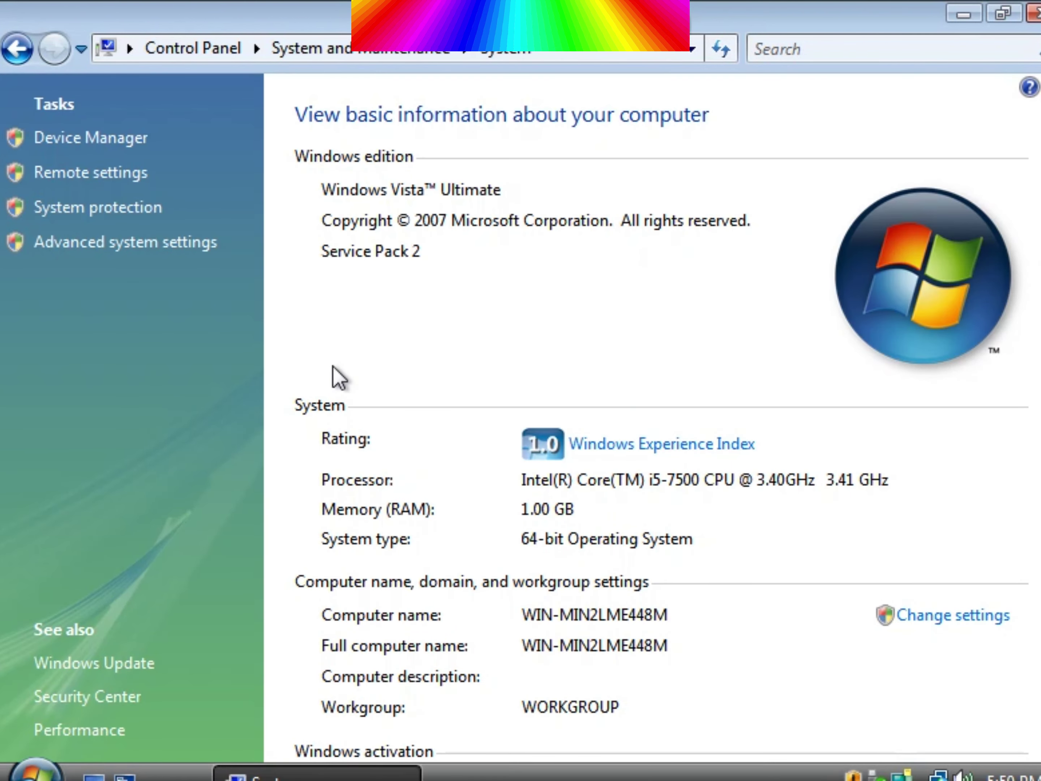
scroll(411, 469, down, 1)
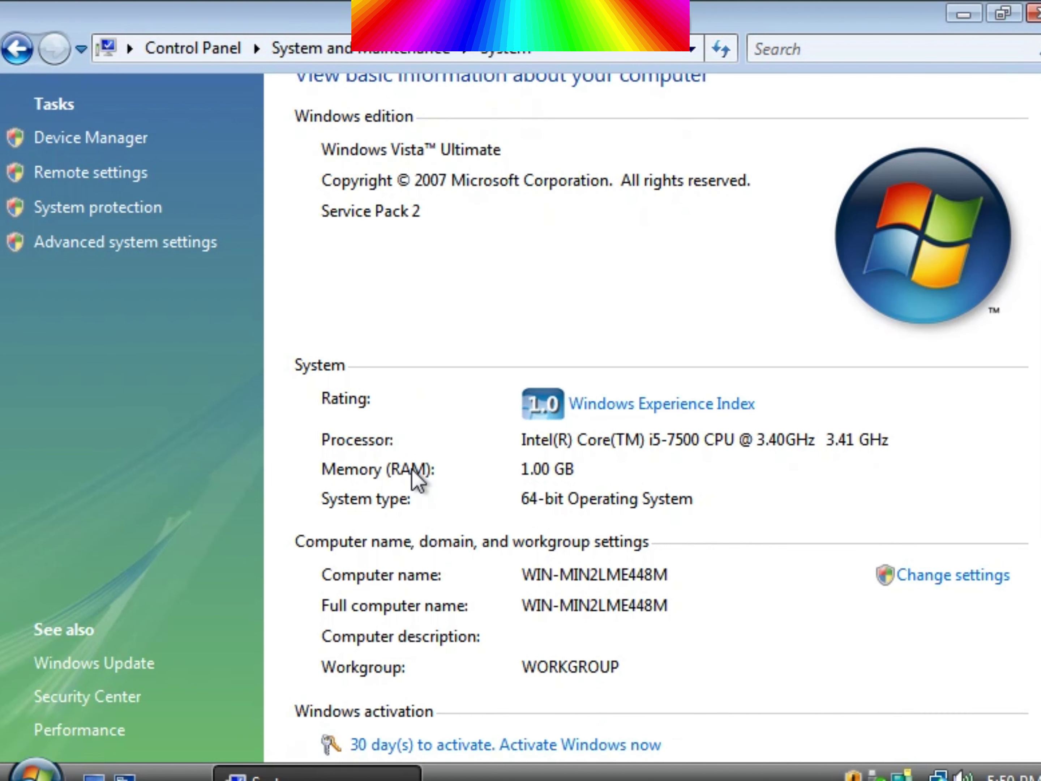
scroll(417, 477, down, 1)
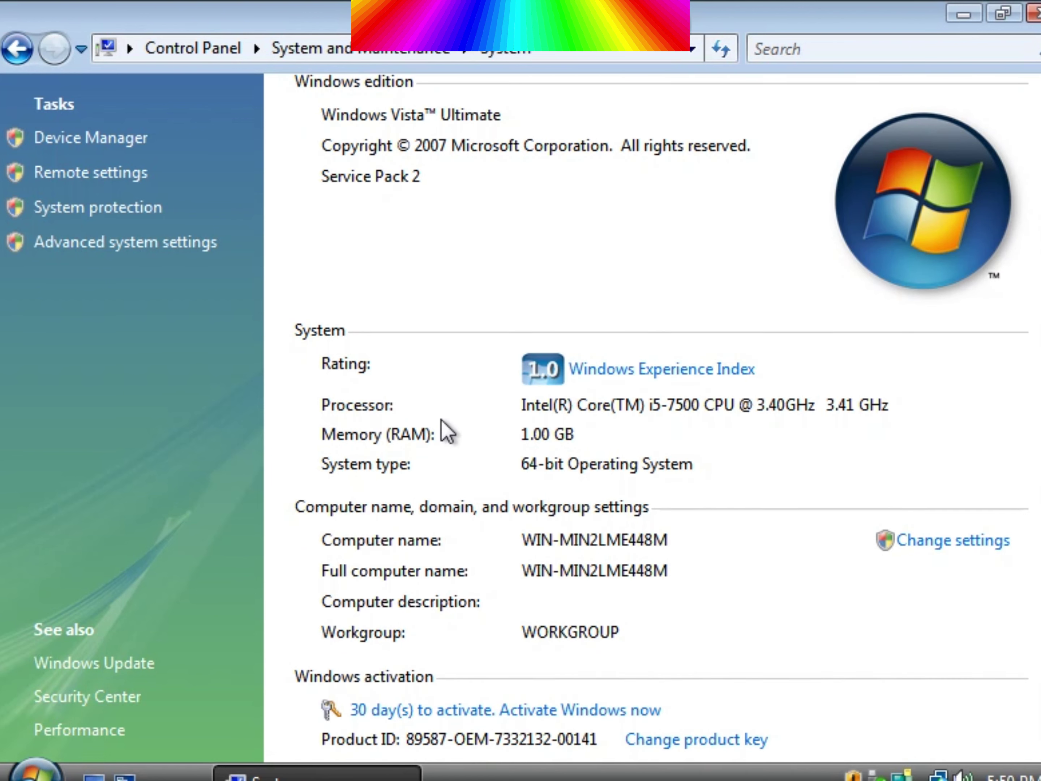
scroll(447, 431, up, 1)
scroll(447, 431, down, 1)
scroll(442, 425, up, 2)
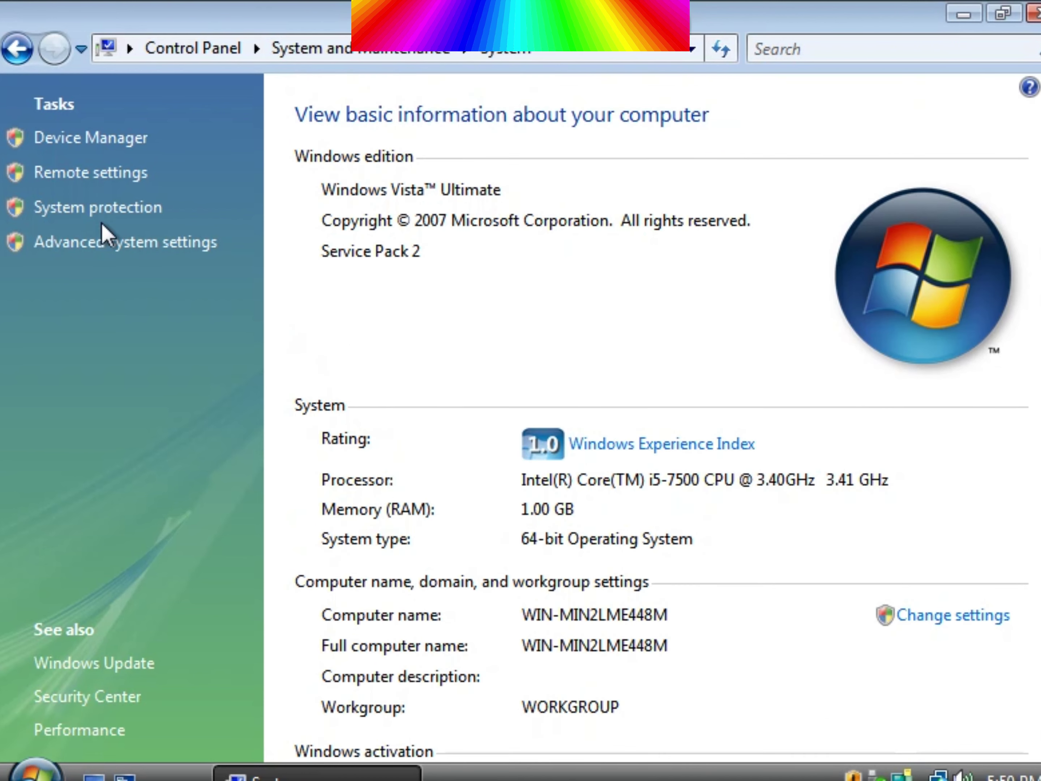
Open Device Manager with permission granted and show the properties of the Microsoft AC Adapter under Batteries
click(69, 144)
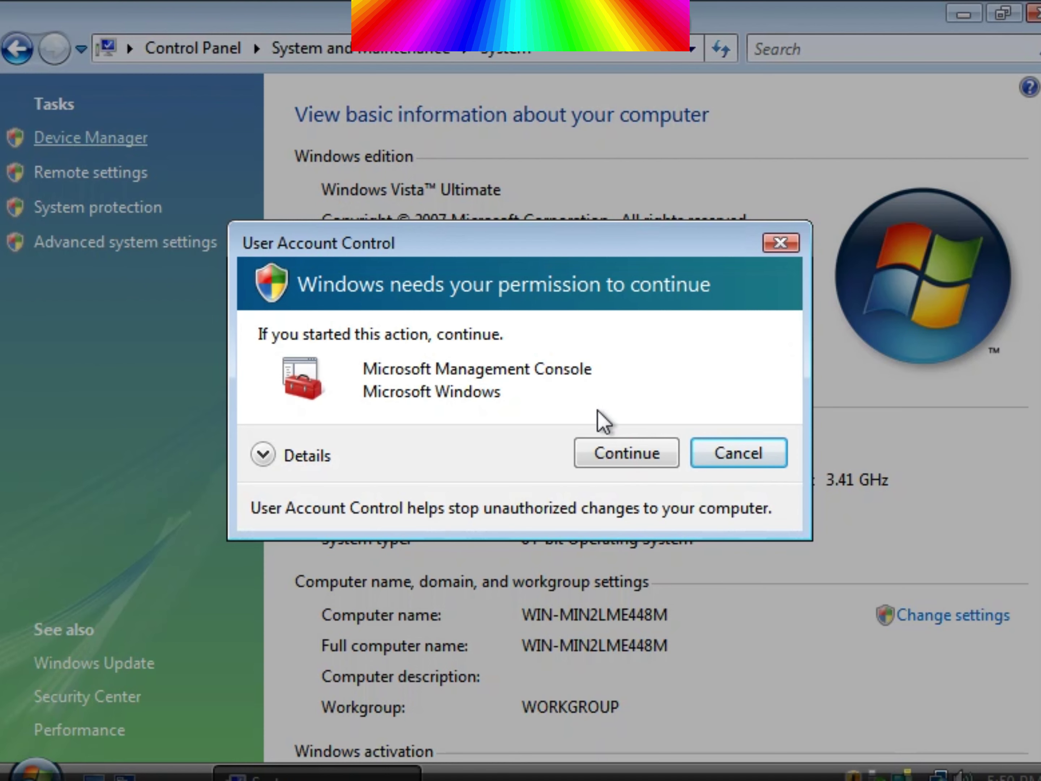
click(628, 455)
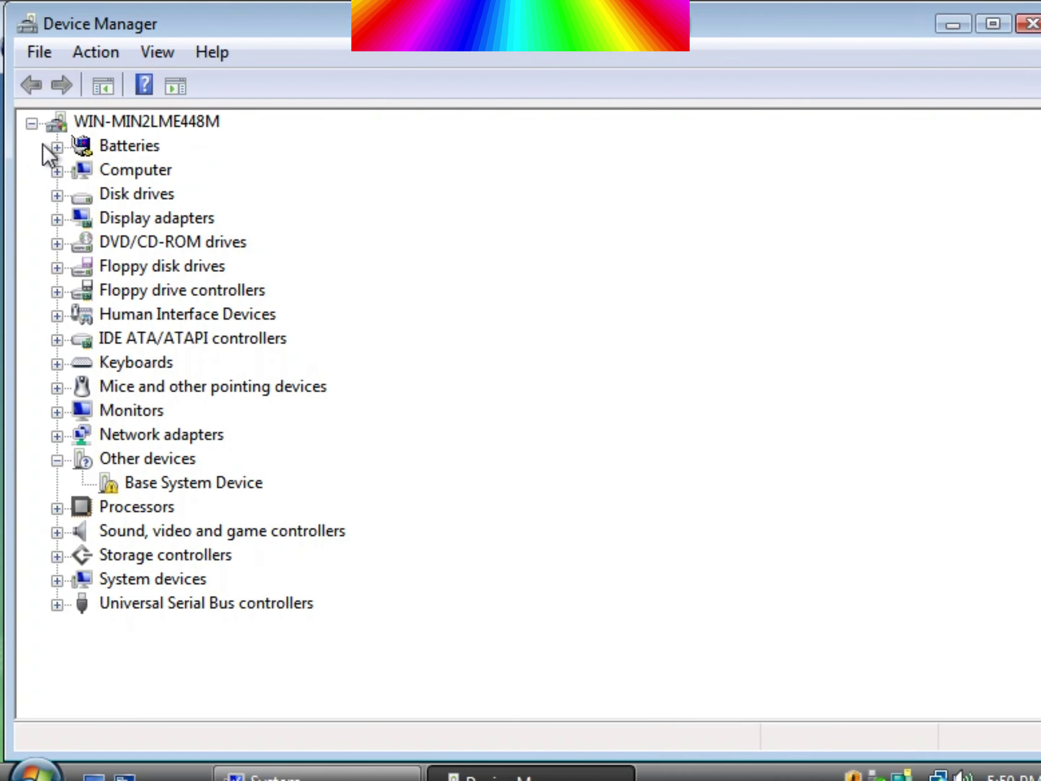
click(56, 148)
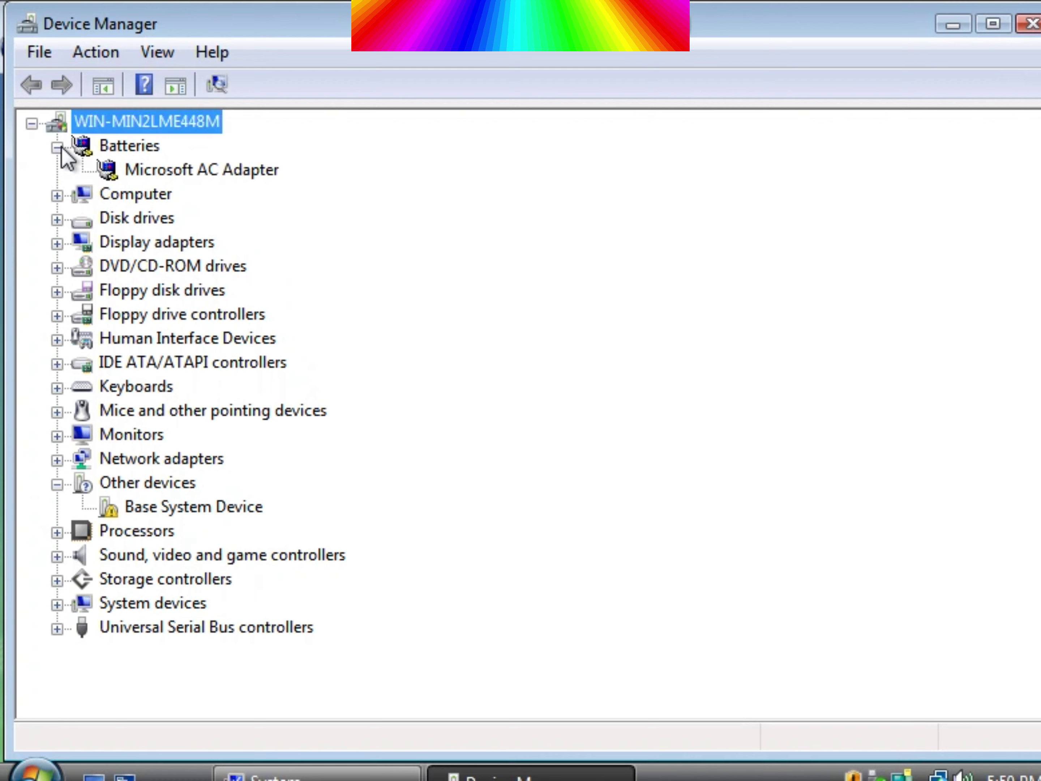
double_click(108, 168)
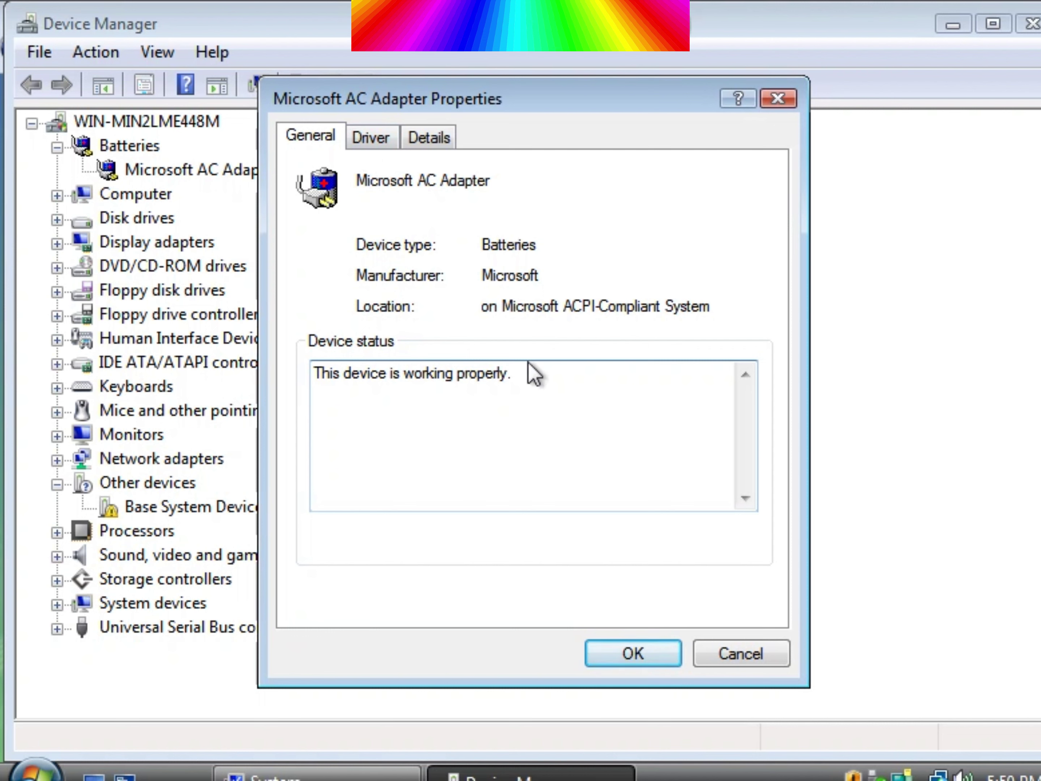
Examine the AC adapter's driver information and the details of its battc.sys and CmBatt.sys driver files
click(370, 145)
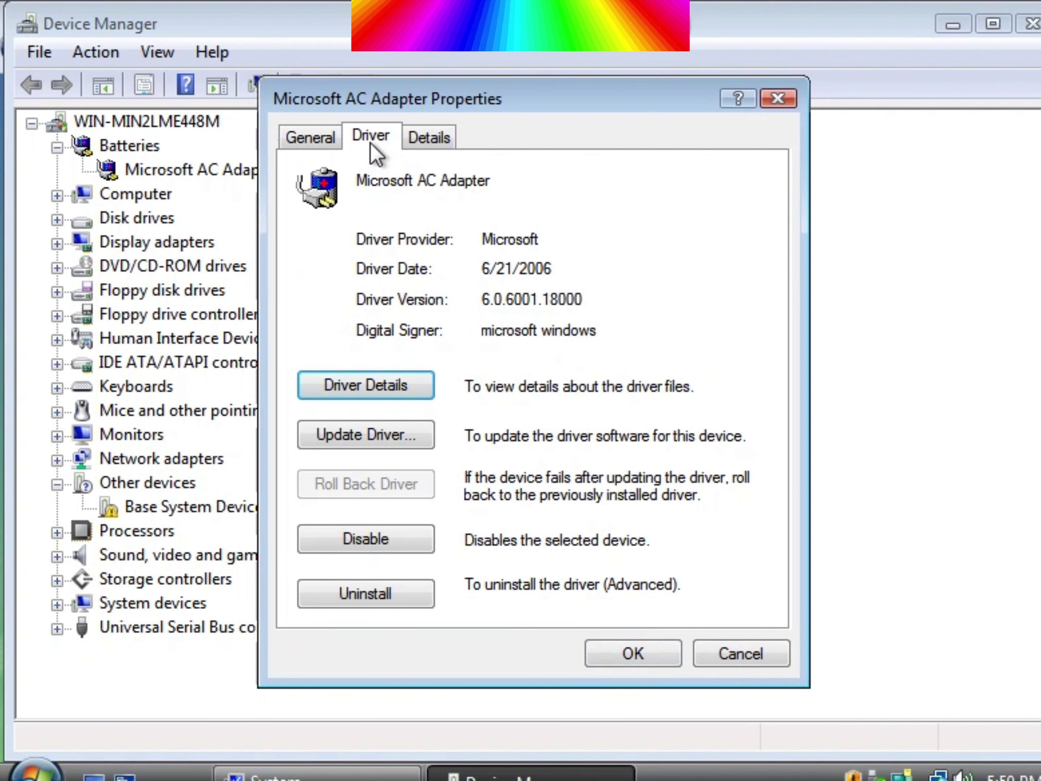
click(365, 387)
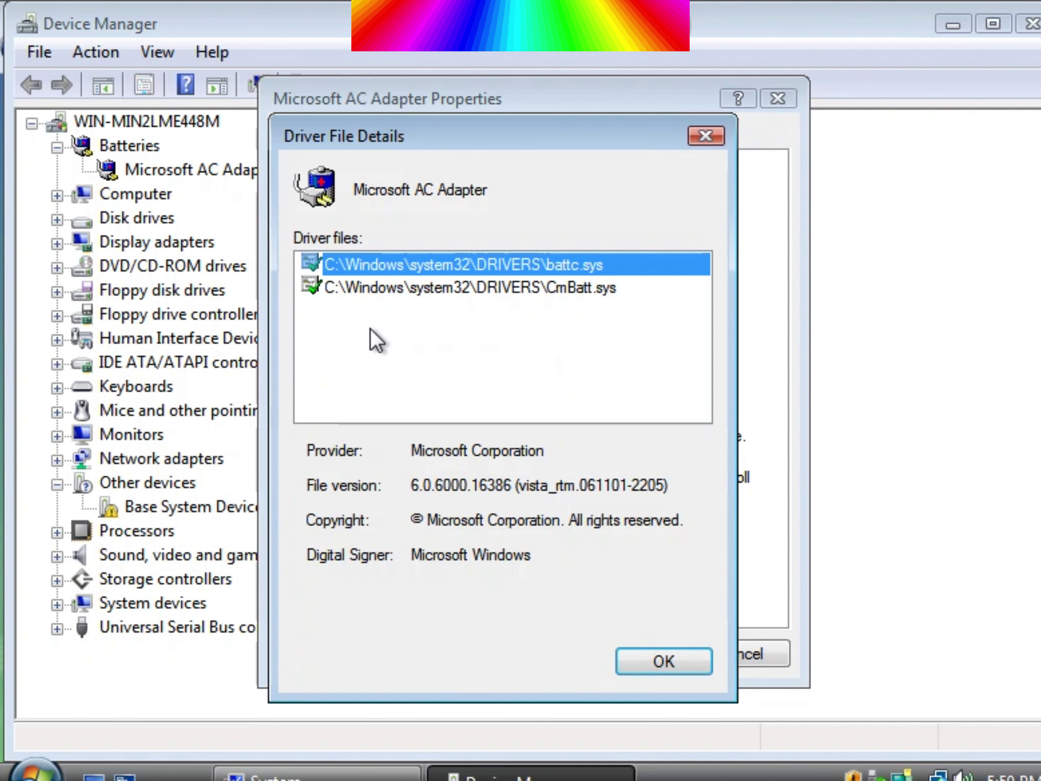
click(431, 289)
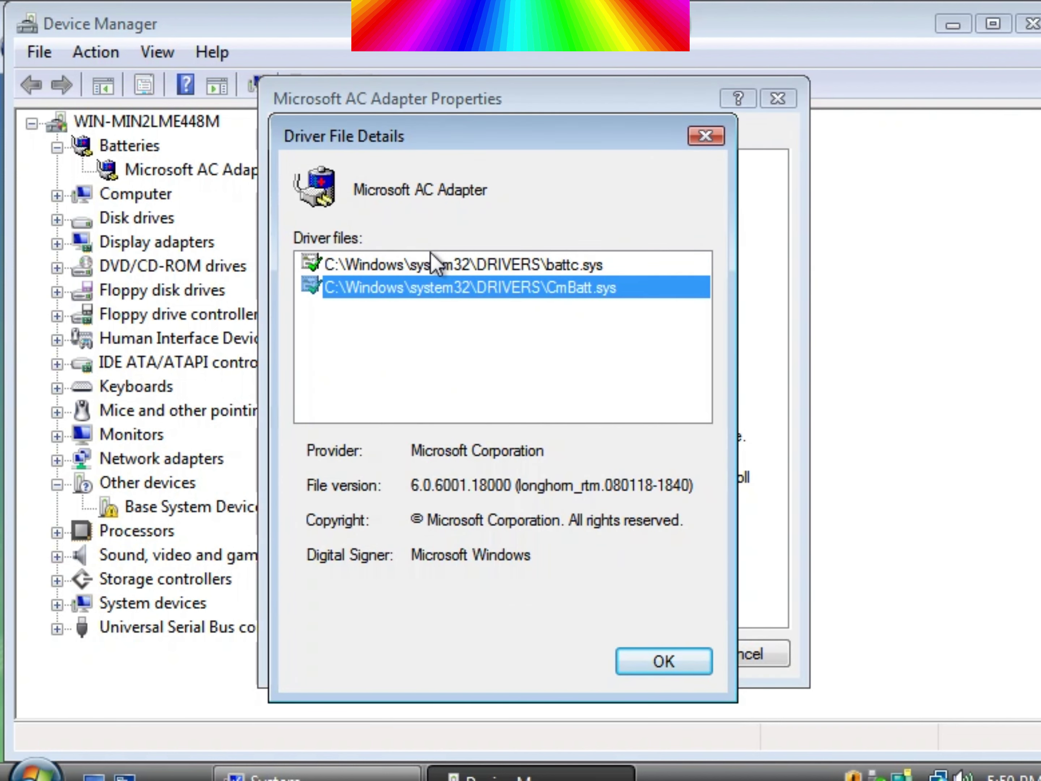
click(438, 265)
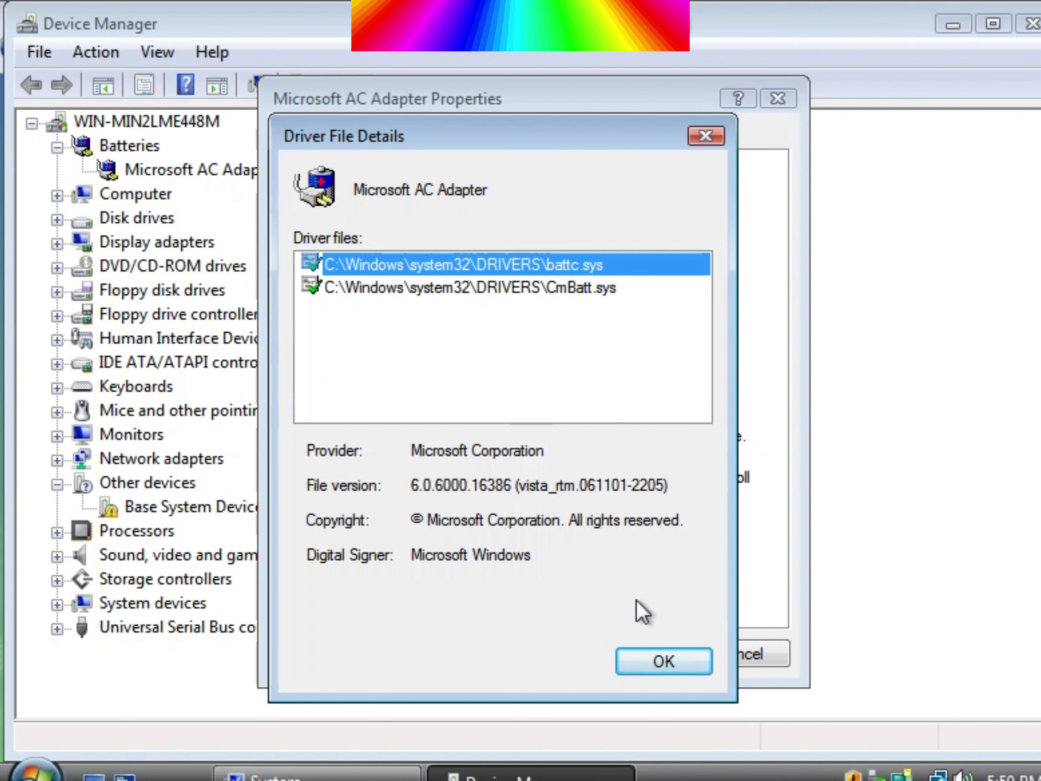
click(663, 661)
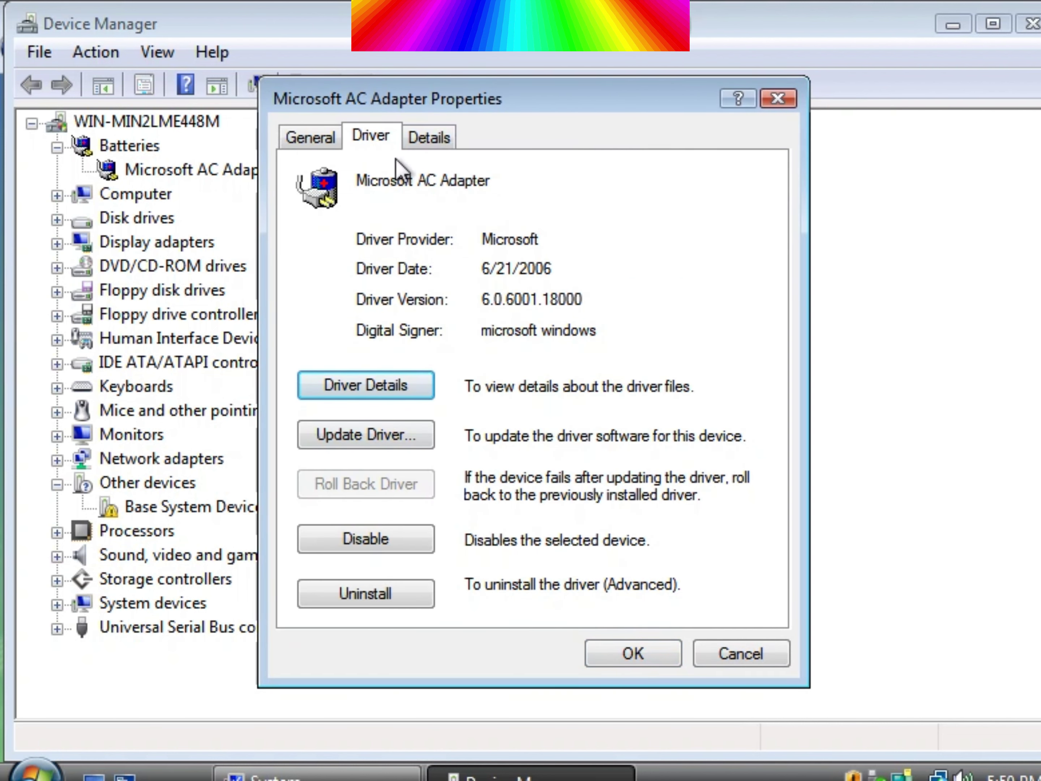
Look through the automatic and manual driver update options for the AC adapter, and close its properties without updating
click(390, 433)
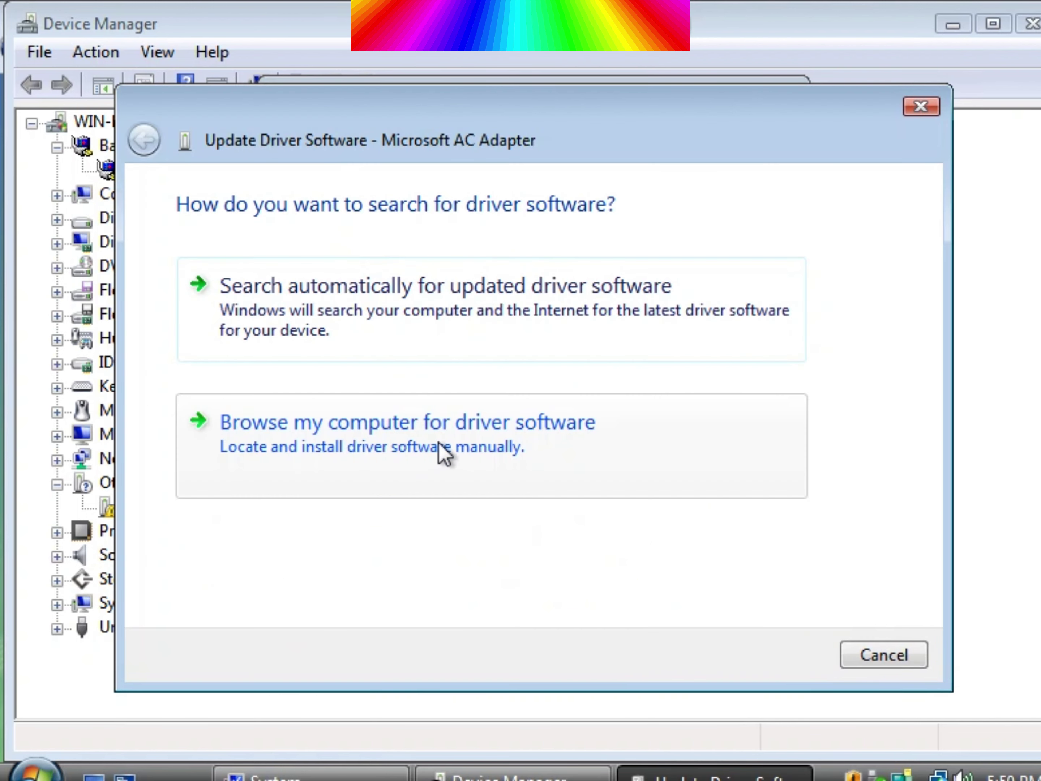
click(536, 274)
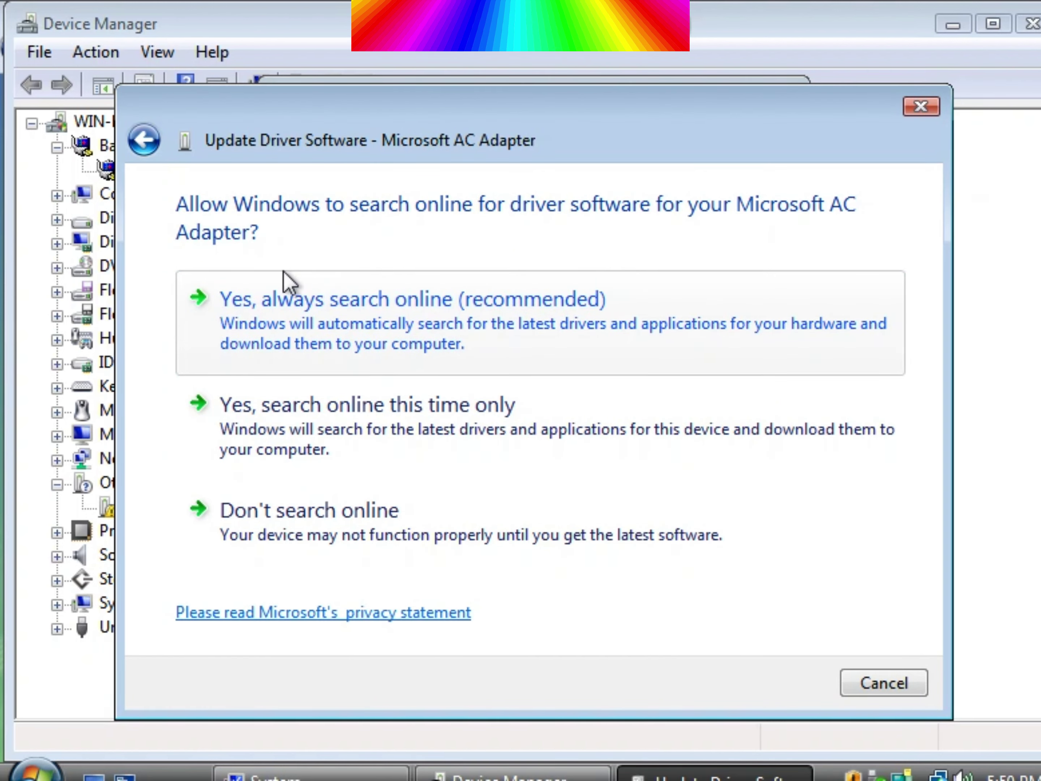
click(144, 140)
click(309, 423)
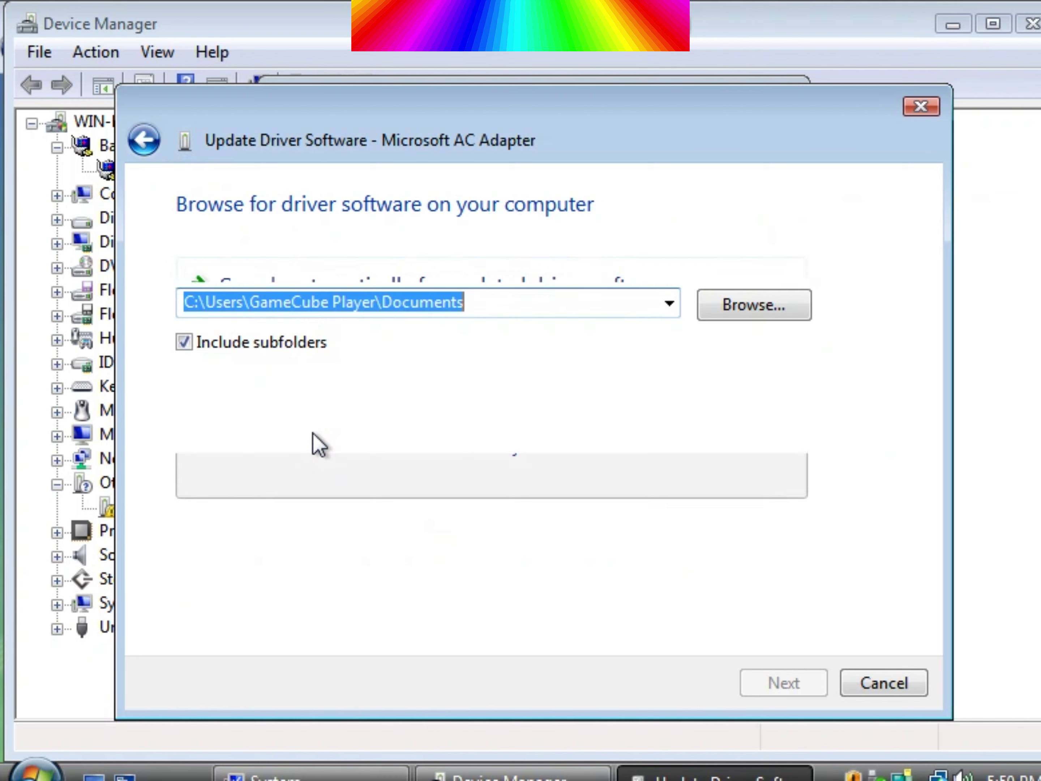
click(145, 140)
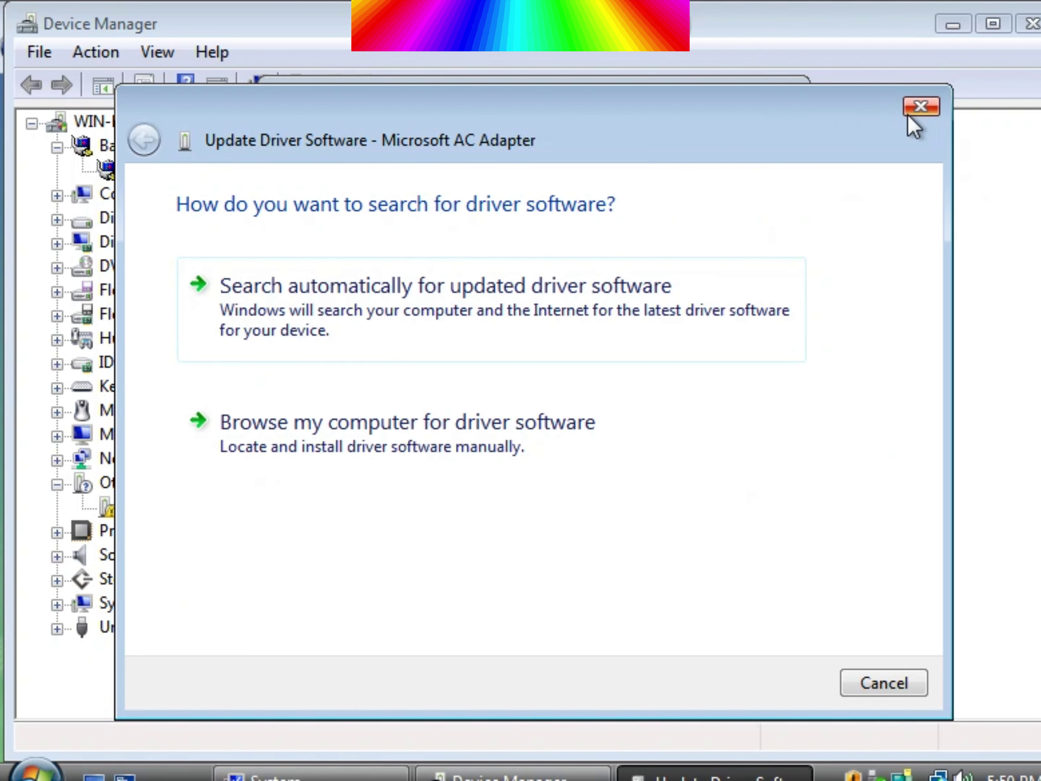
click(920, 107)
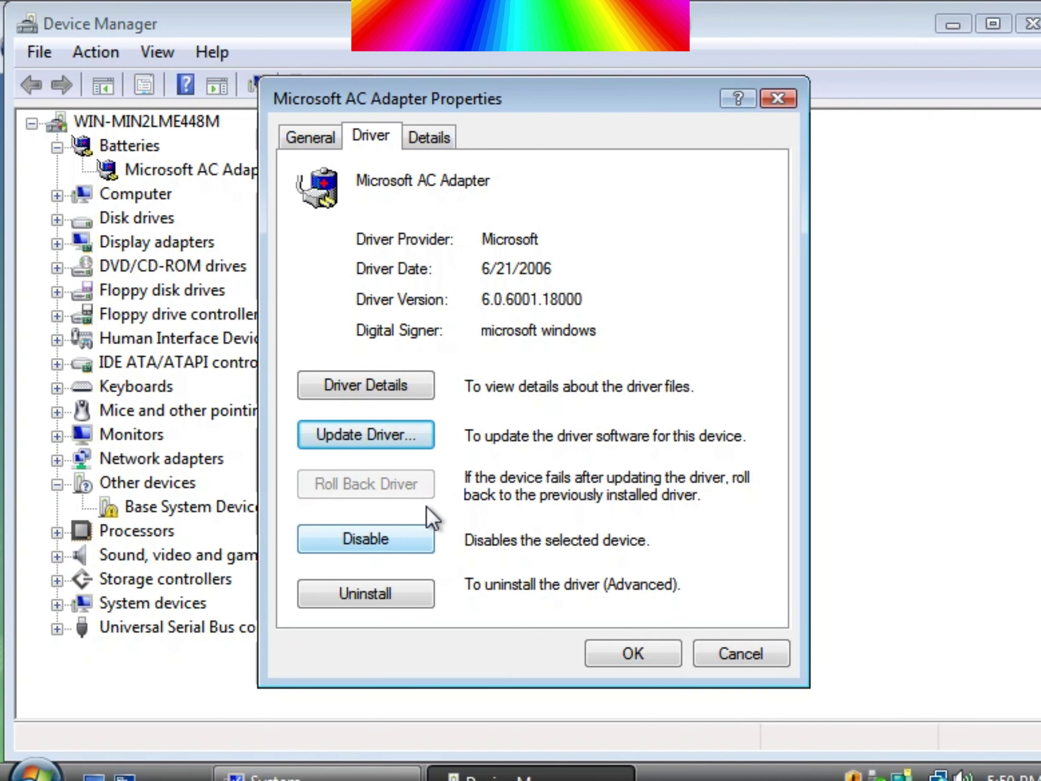
click(777, 100)
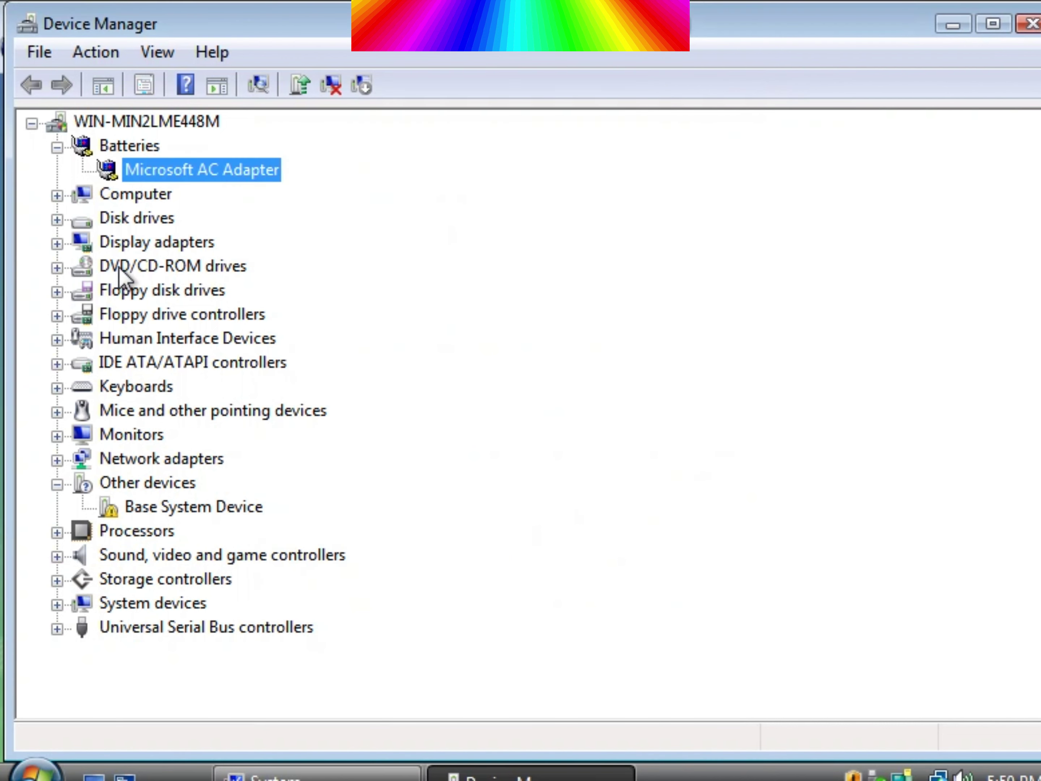
View the properties of the ACPI x64-based PC under Computer, and close Device Manager
click(56, 196)
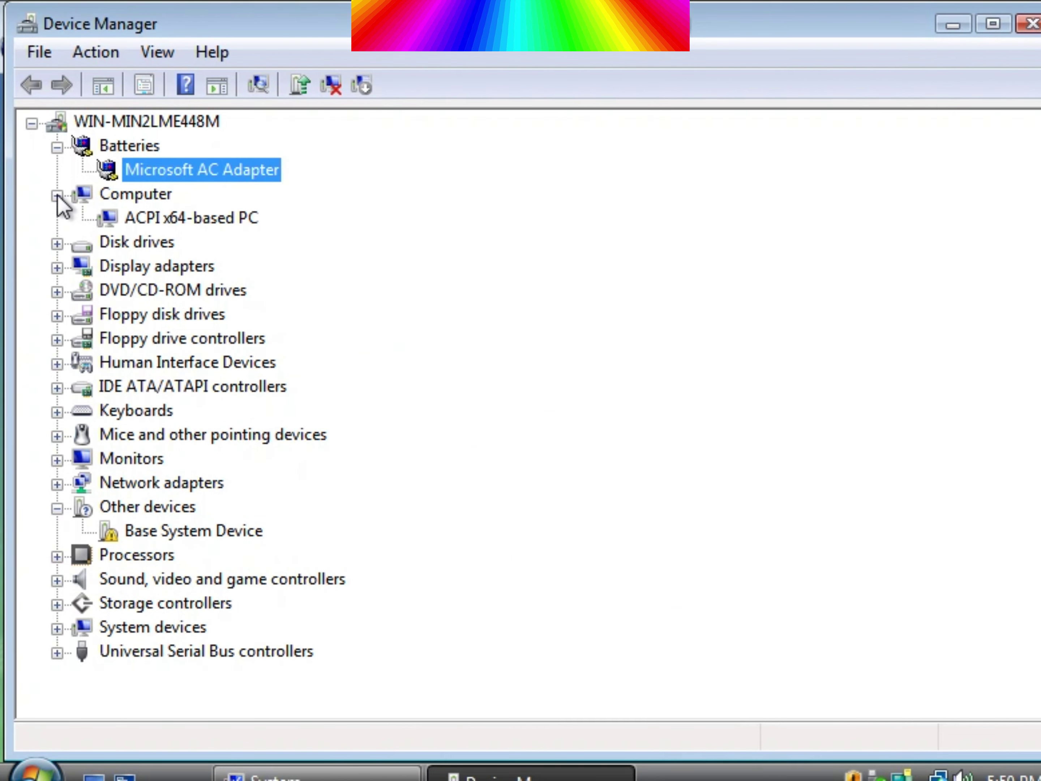
double_click(106, 218)
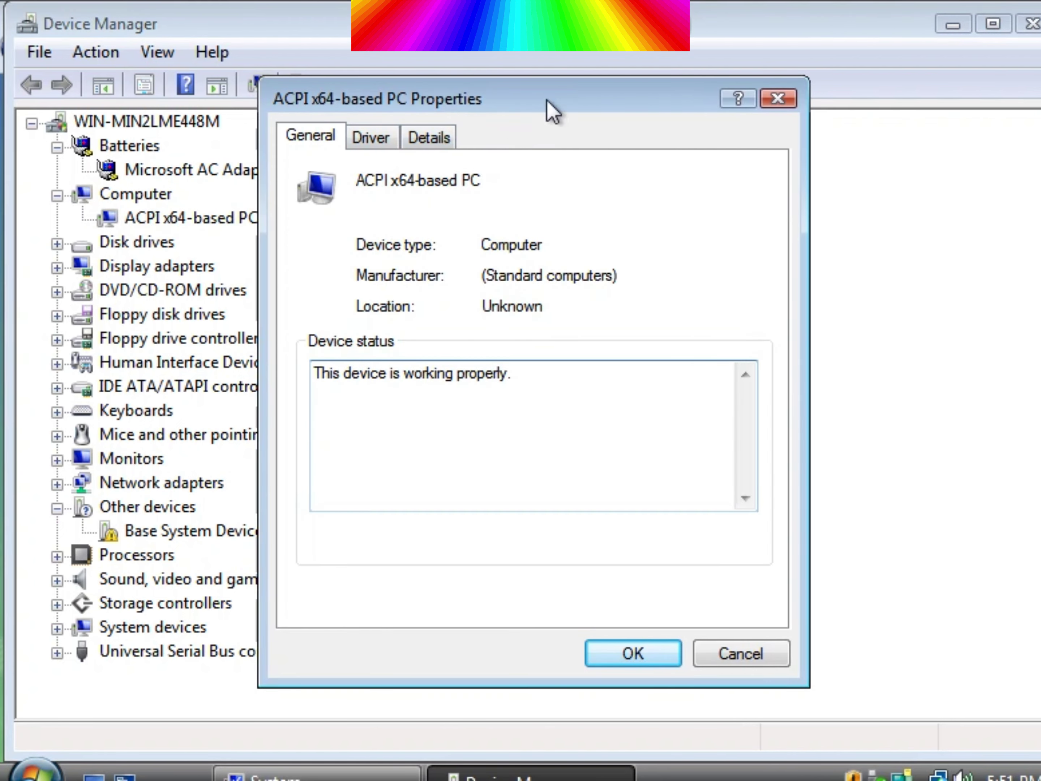
click(777, 99)
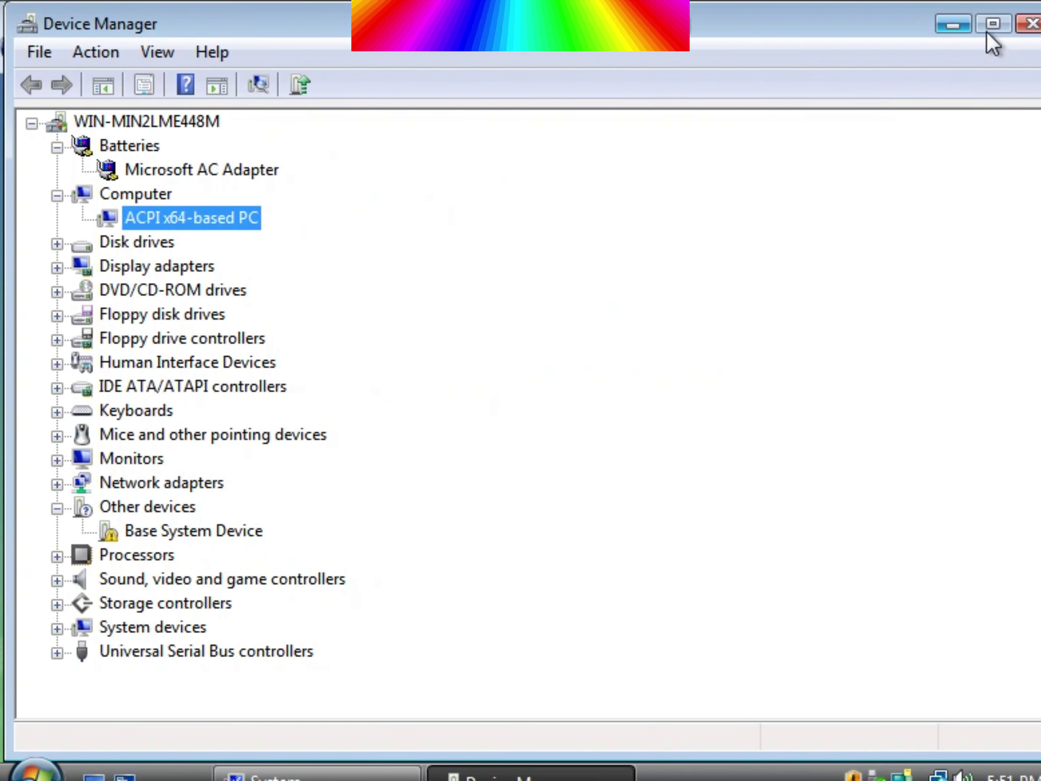
click(1032, 23)
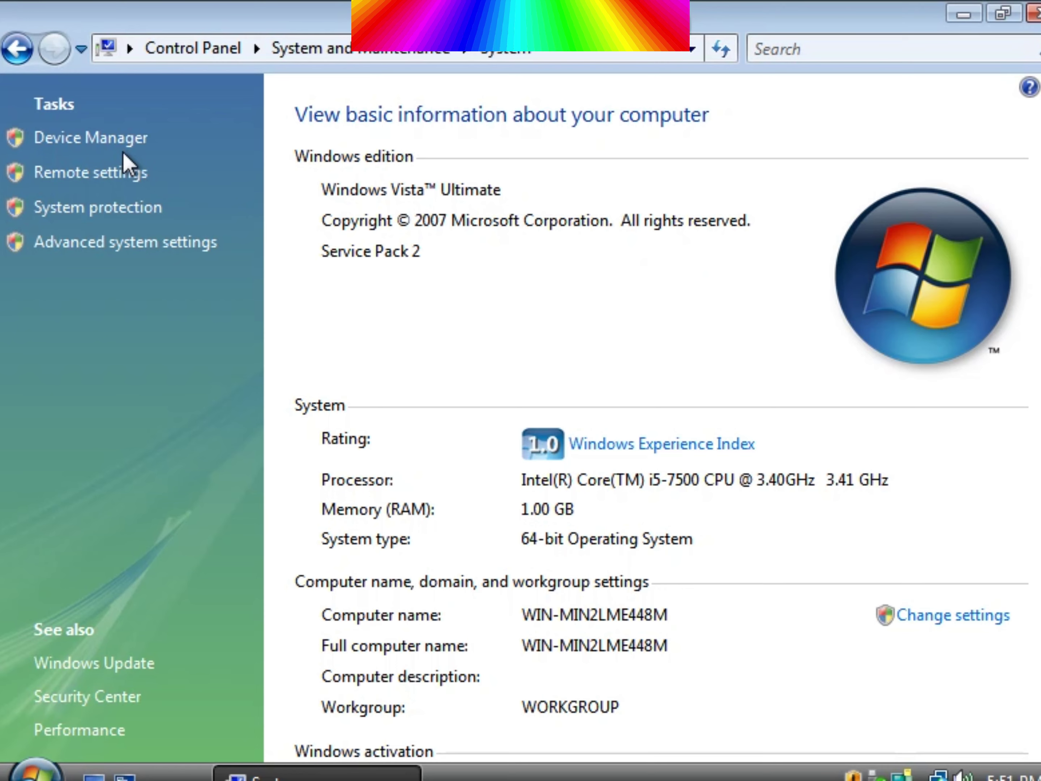
Open the Remote settings in System Properties with permission granted, and bring up the Computer Name settings
click(105, 180)
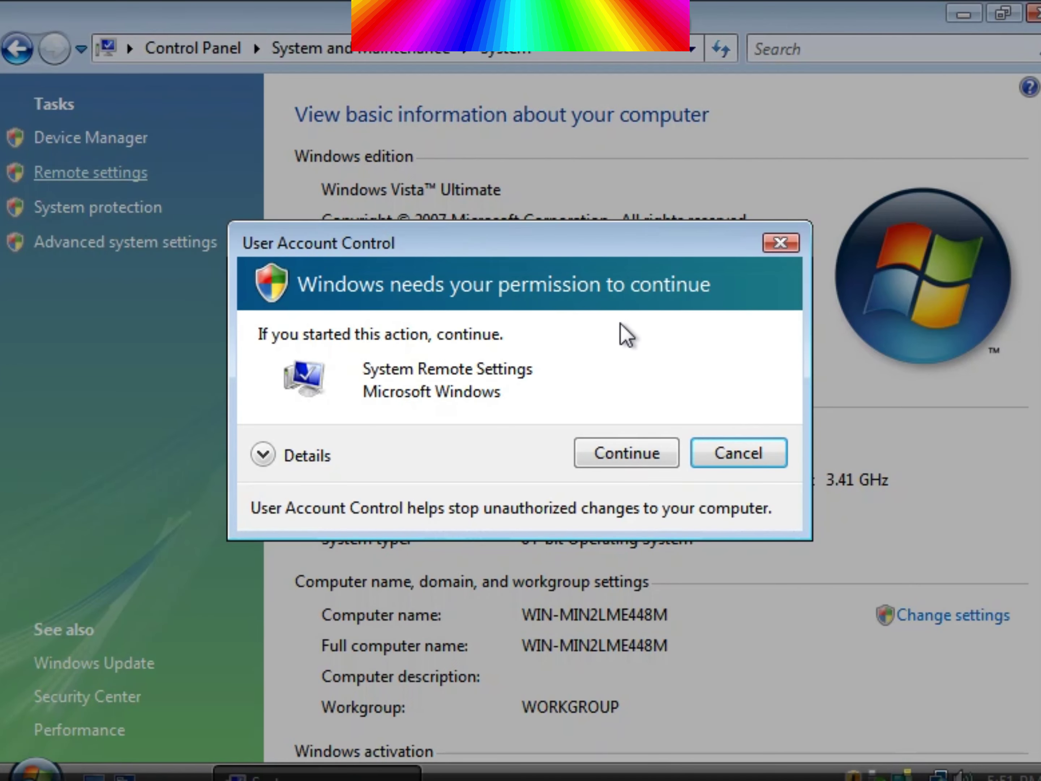
click(622, 447)
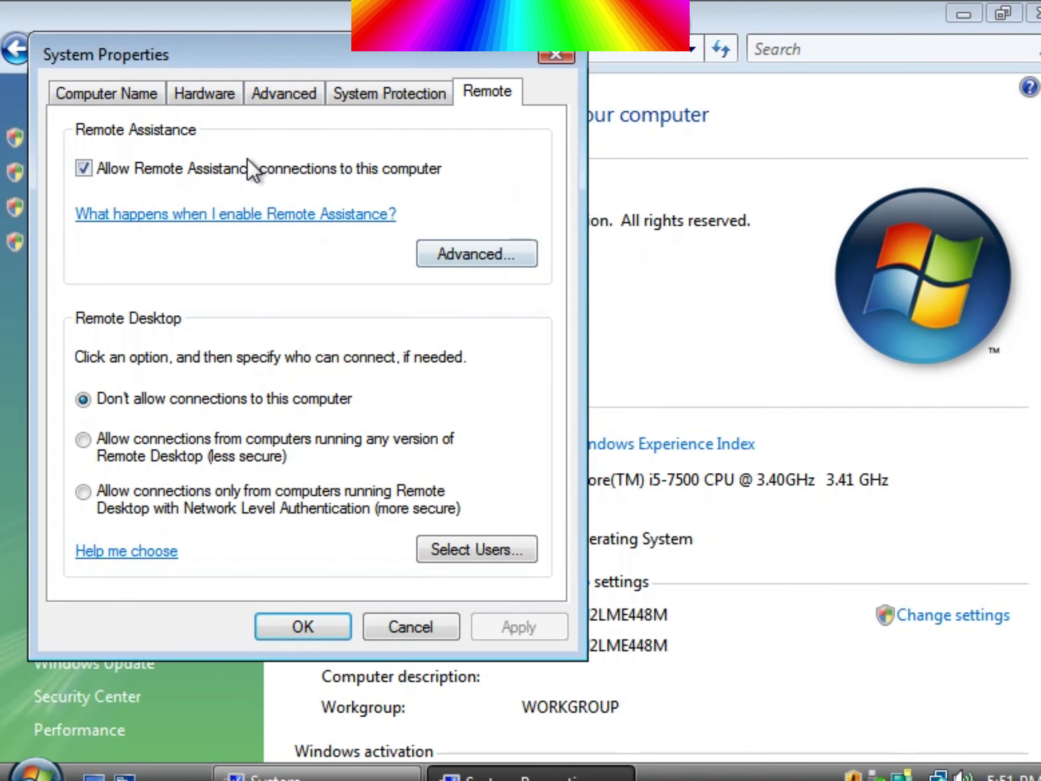
click(106, 95)
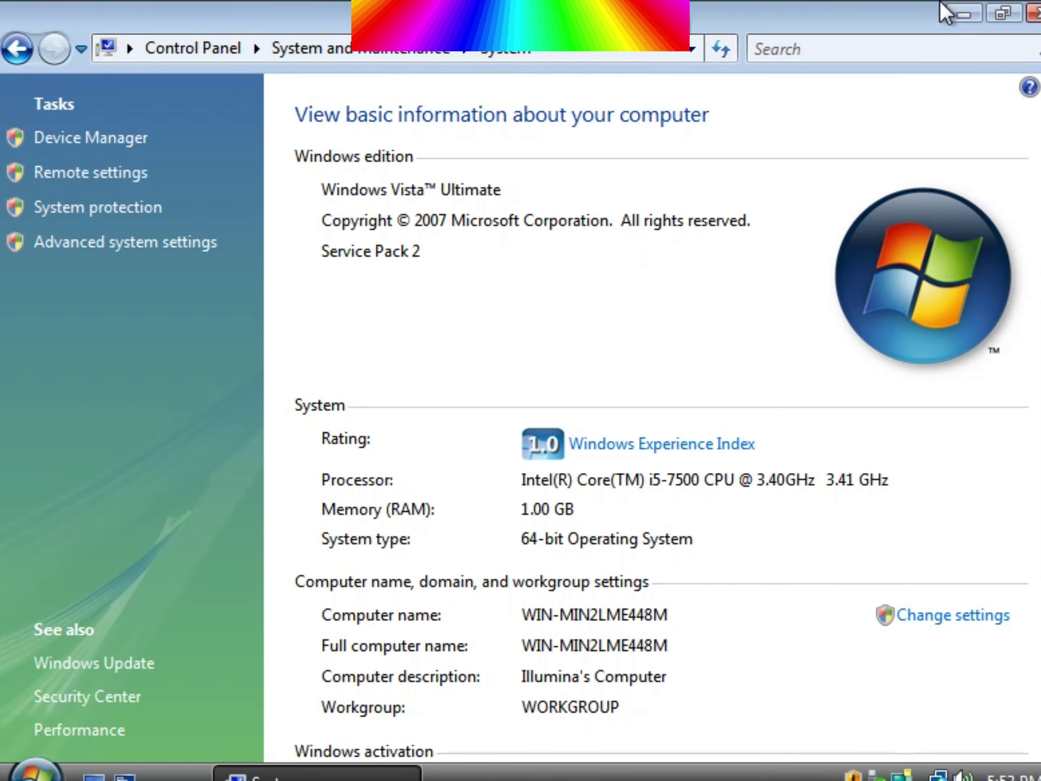
Open the System Protection settings with permission granted, and show the Hardware settings in System Properties
click(62, 212)
click(622, 455)
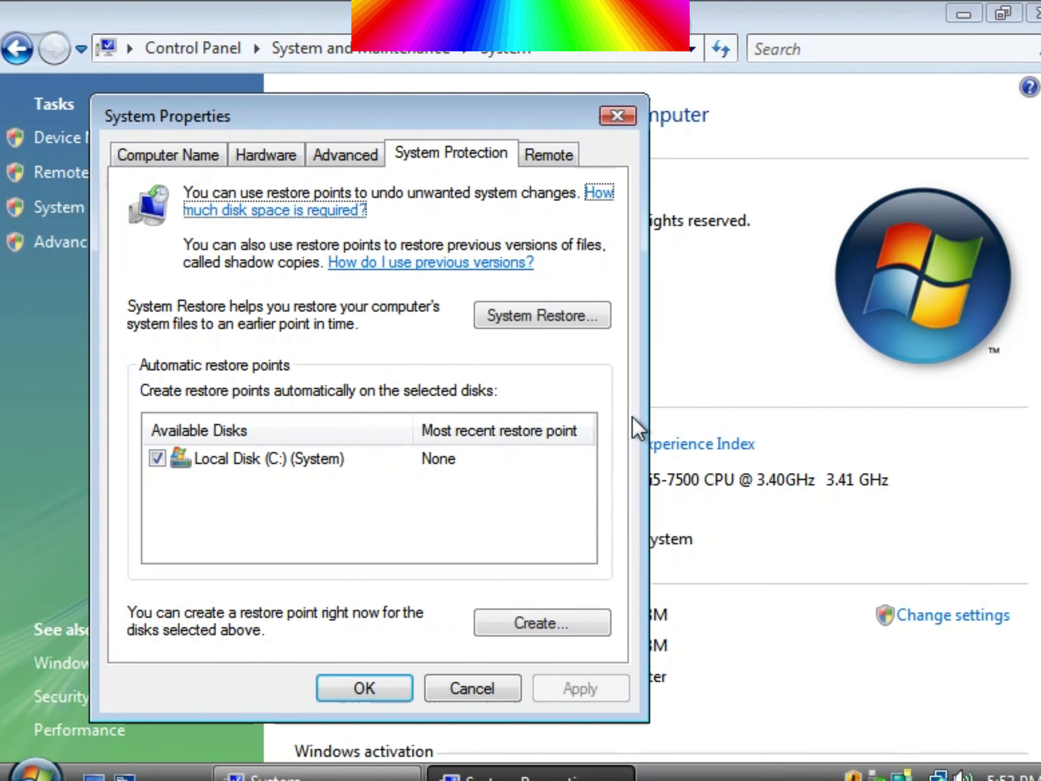
click(257, 156)
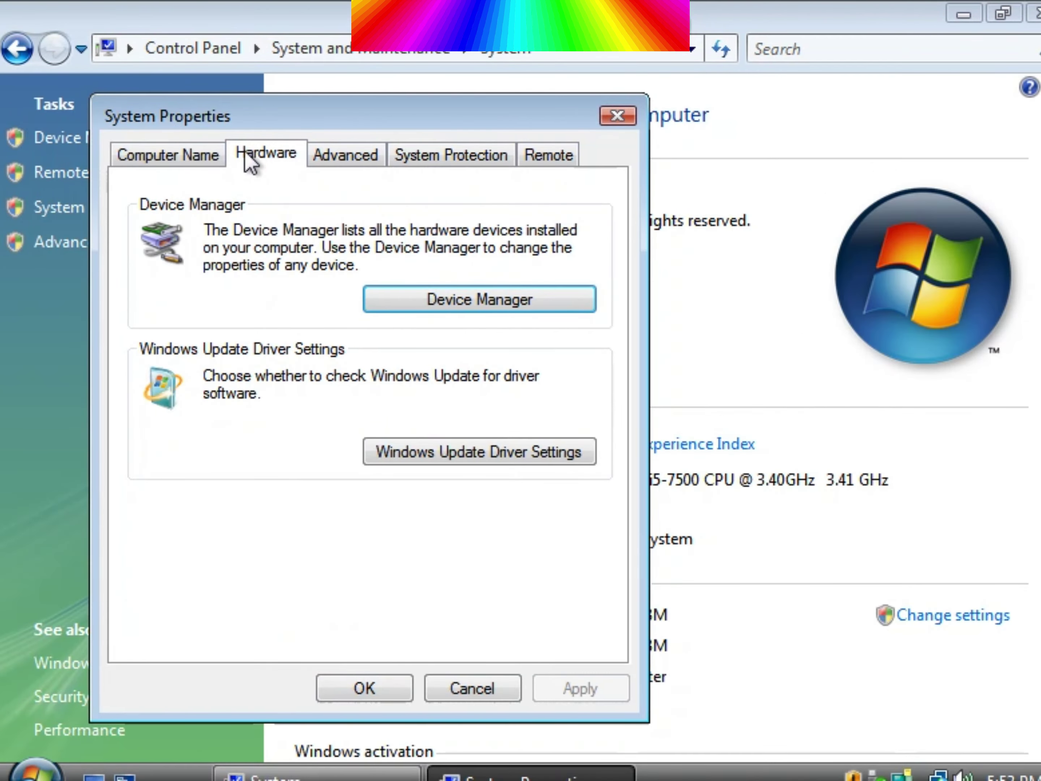
Look through the Computer Name, Hardware, Advanced, System Protection and Remote settings, and close System Properties
click(211, 165)
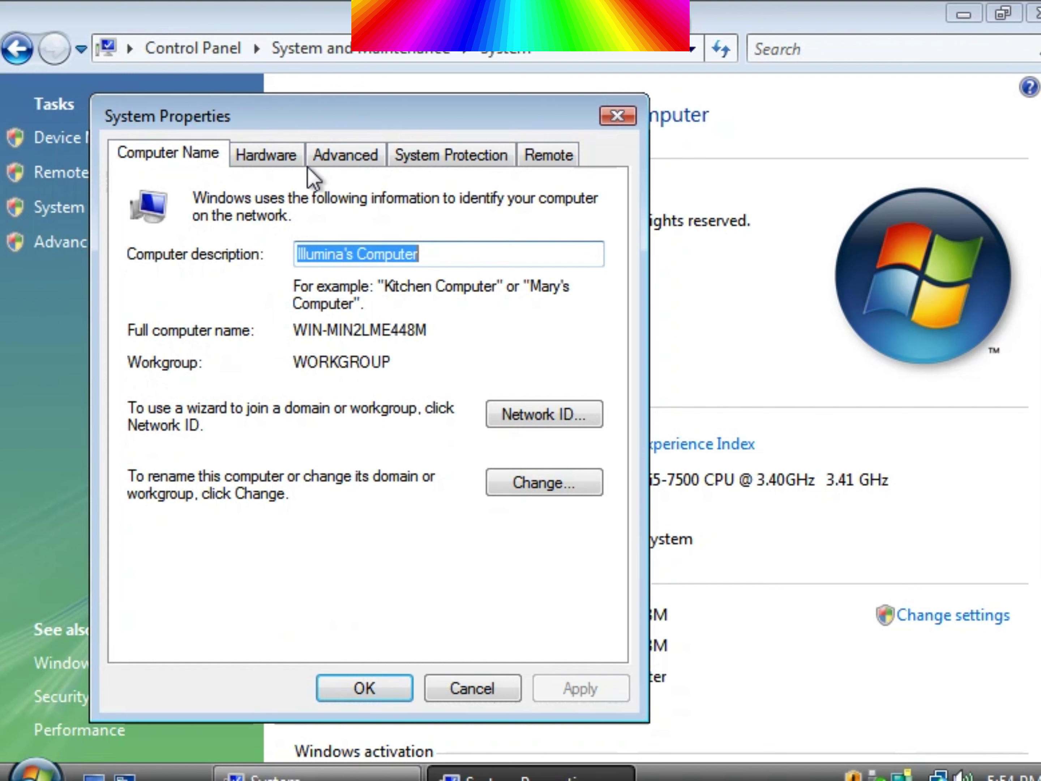
click(270, 161)
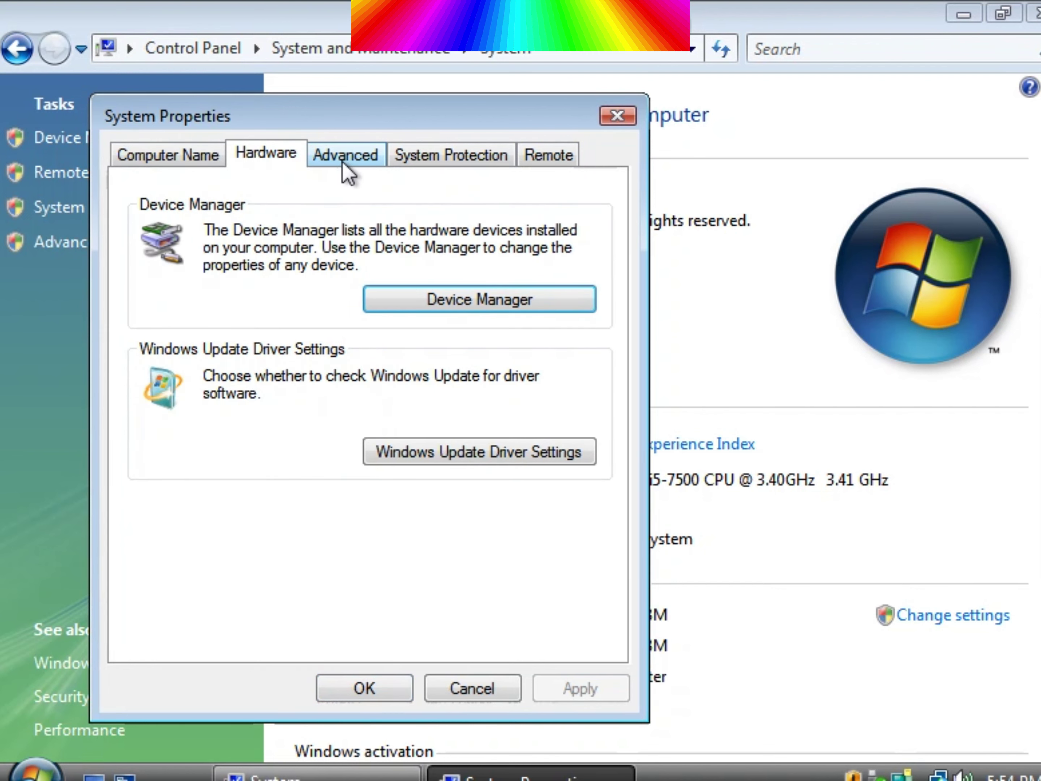
click(331, 158)
click(436, 160)
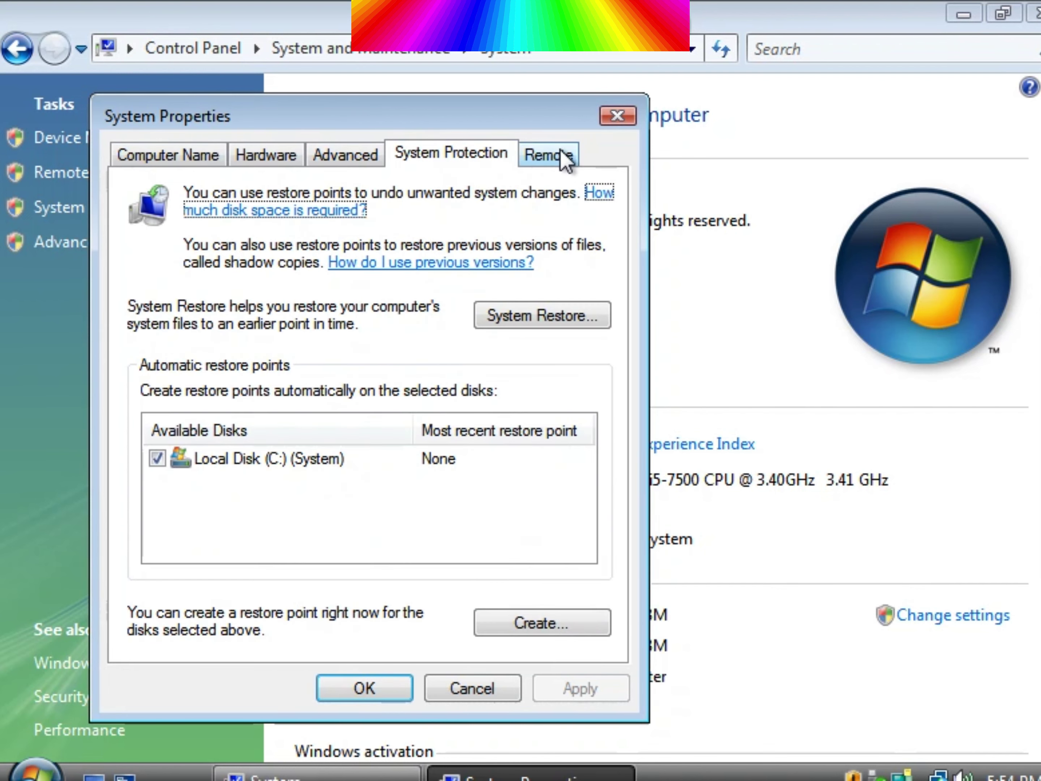
click(569, 159)
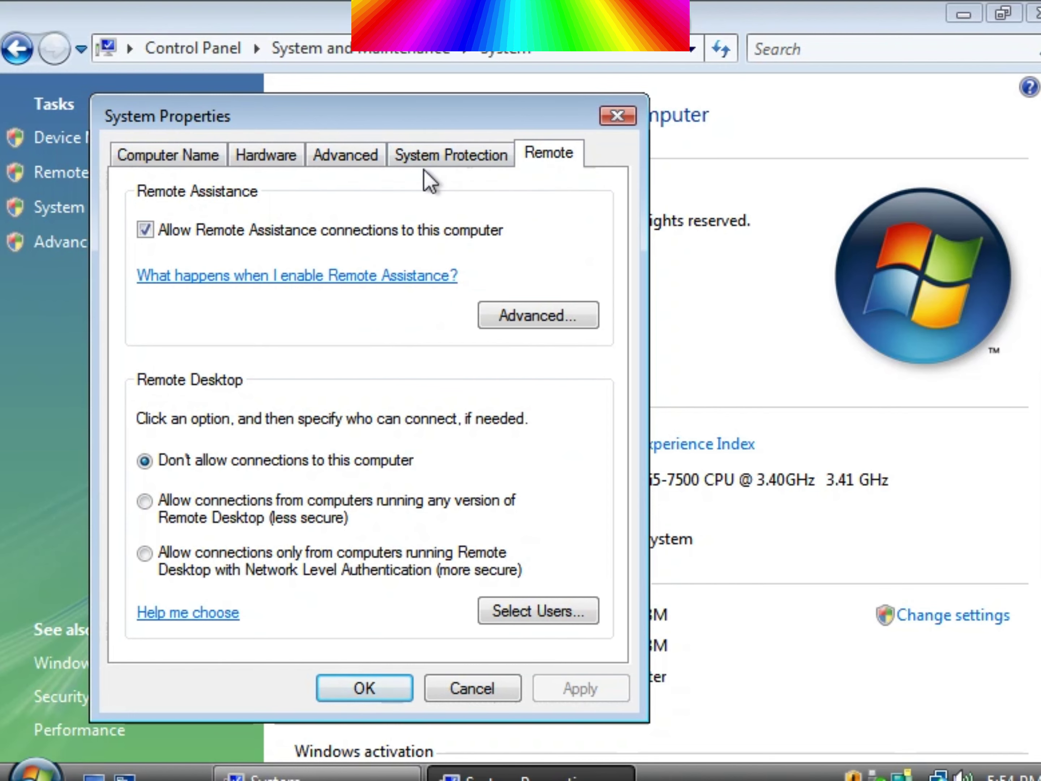
click(616, 116)
Open the advanced system settings with permission granted, and view the Visual Effects, Advanced and Data Execution Prevention performance options without changing them
click(156, 242)
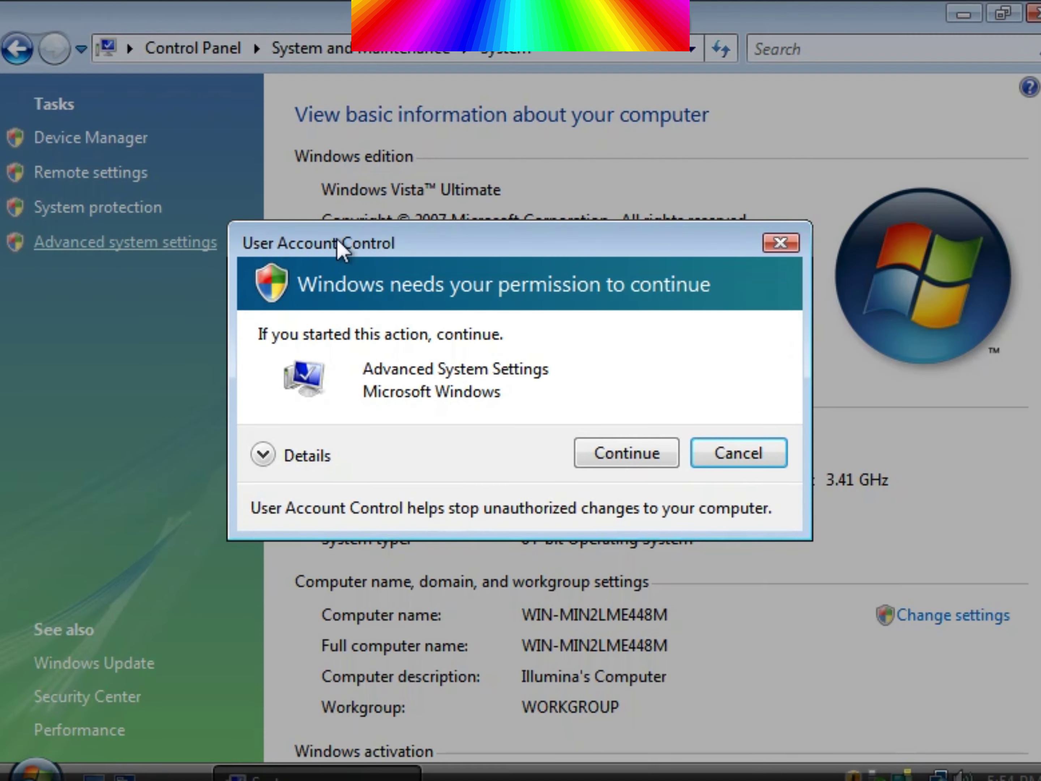
click(645, 455)
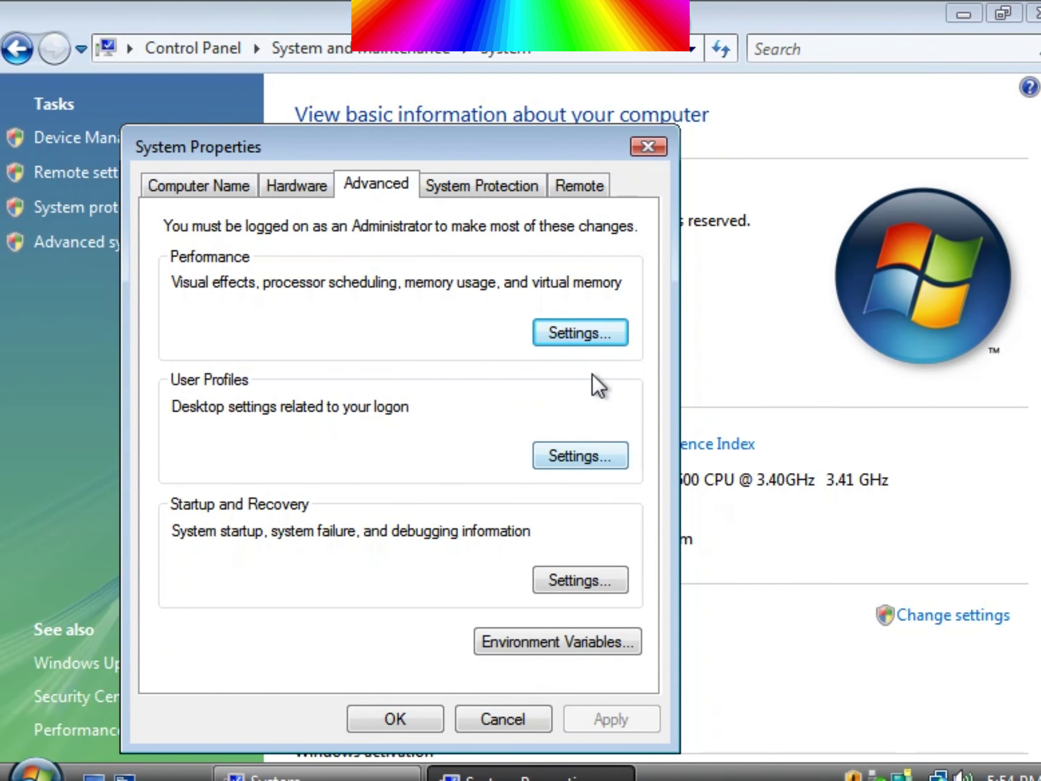
click(567, 336)
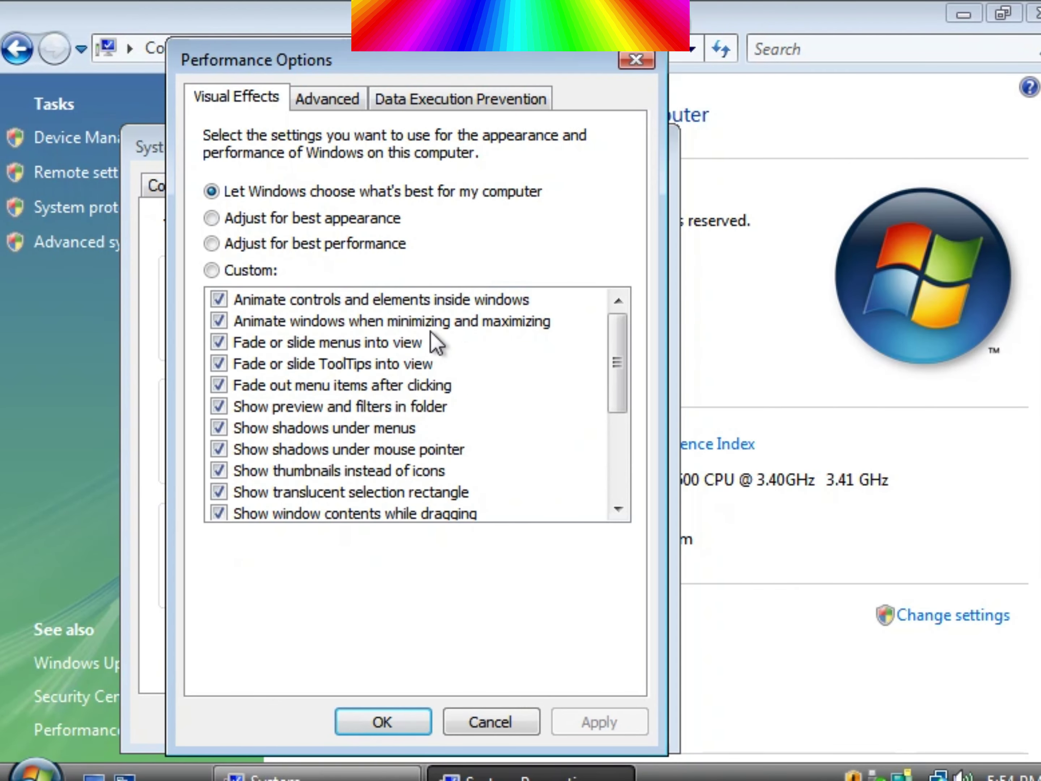
click(331, 103)
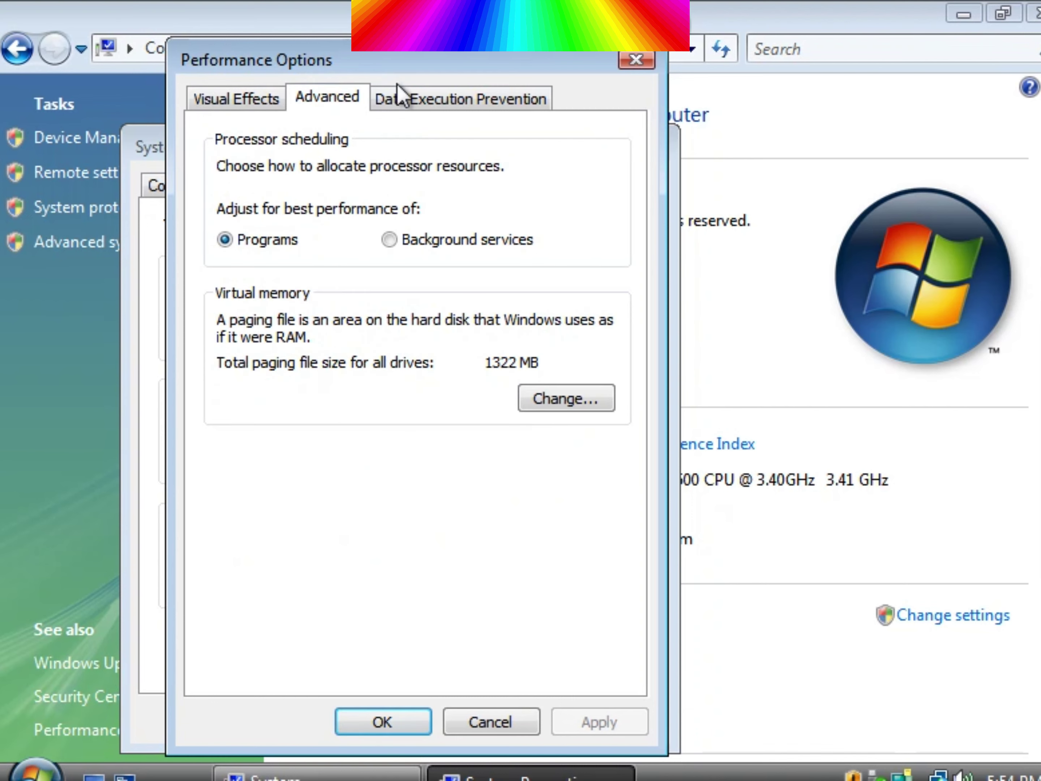
click(399, 97)
click(326, 102)
click(271, 102)
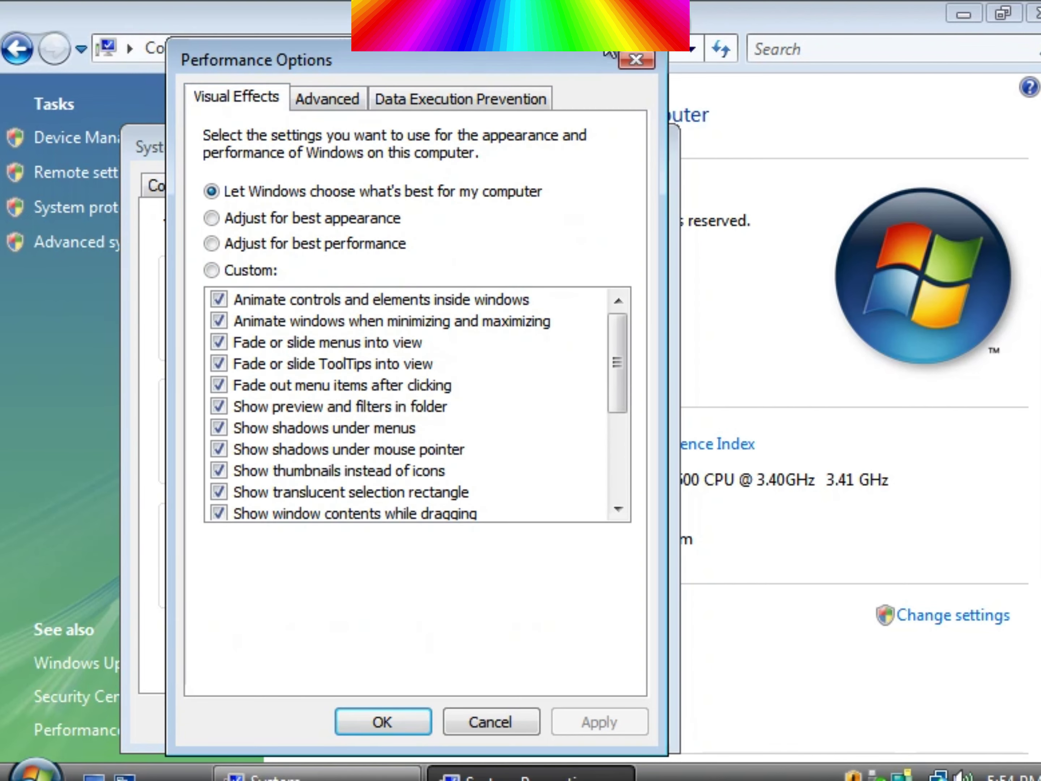
click(633, 63)
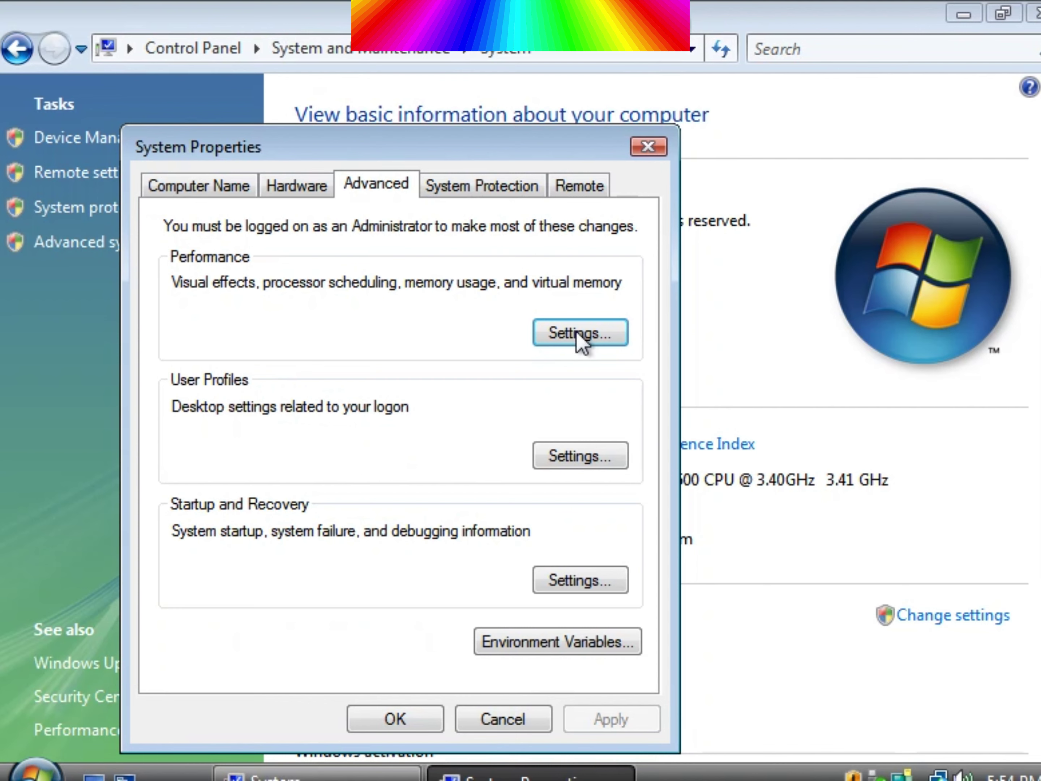
View the User Profiles and the Startup and Recovery settings, including the default operating system choices, and close System Properties
click(545, 464)
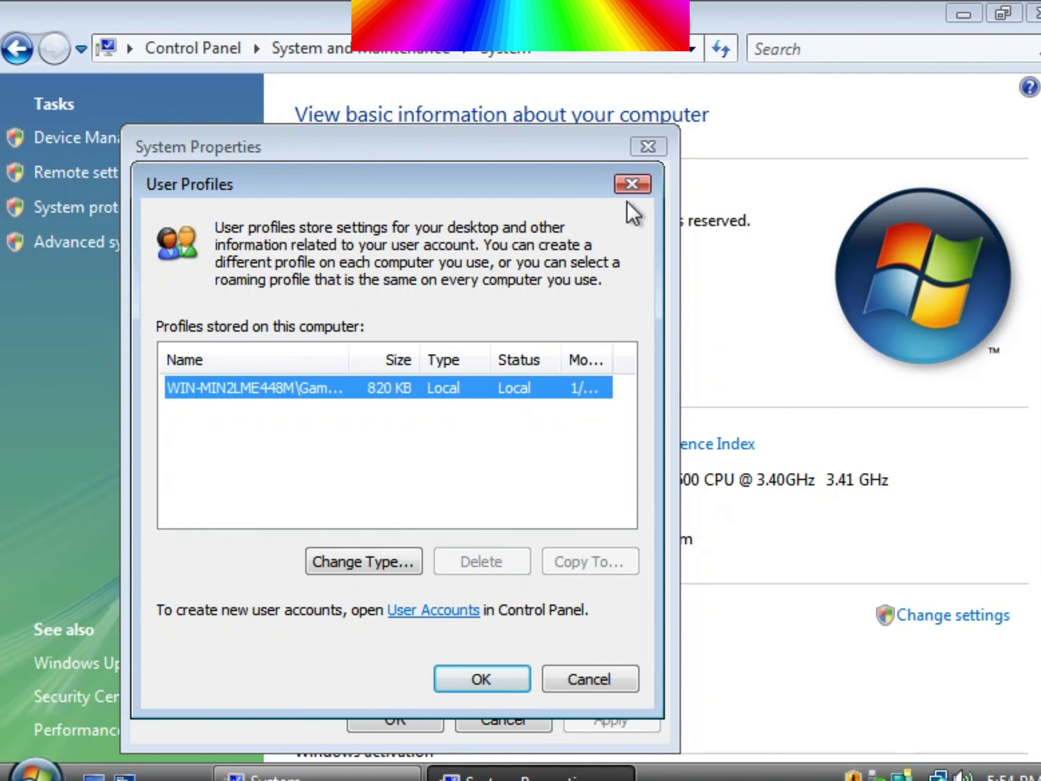
click(632, 184)
click(560, 581)
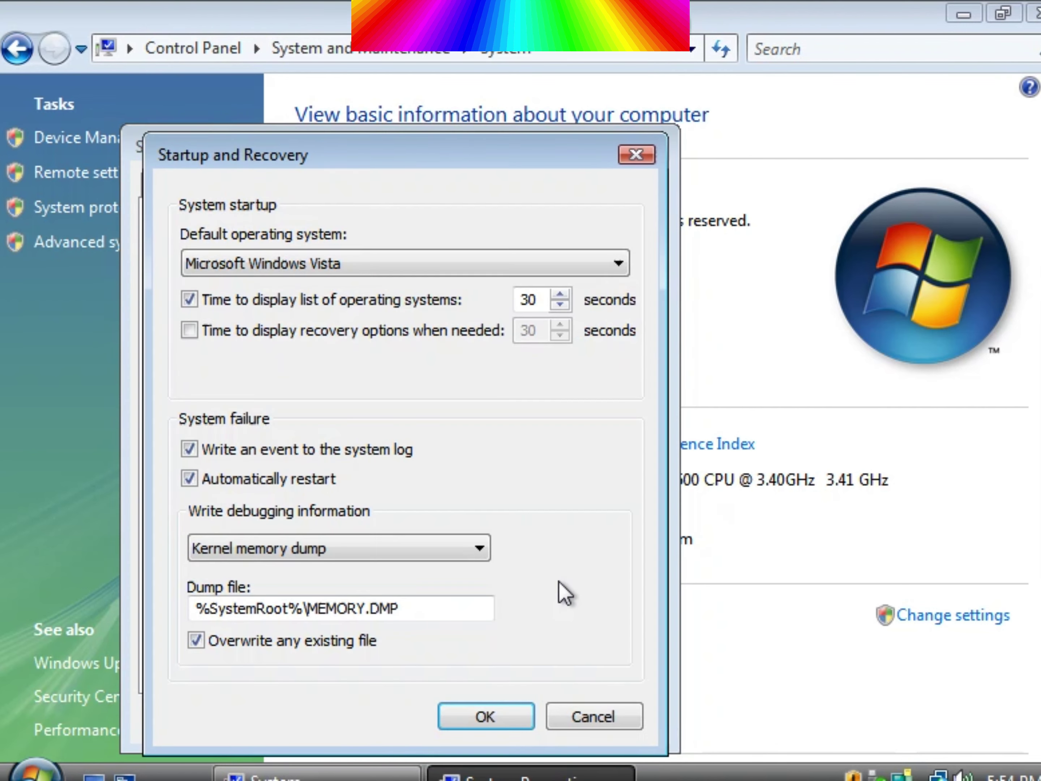
click(456, 267)
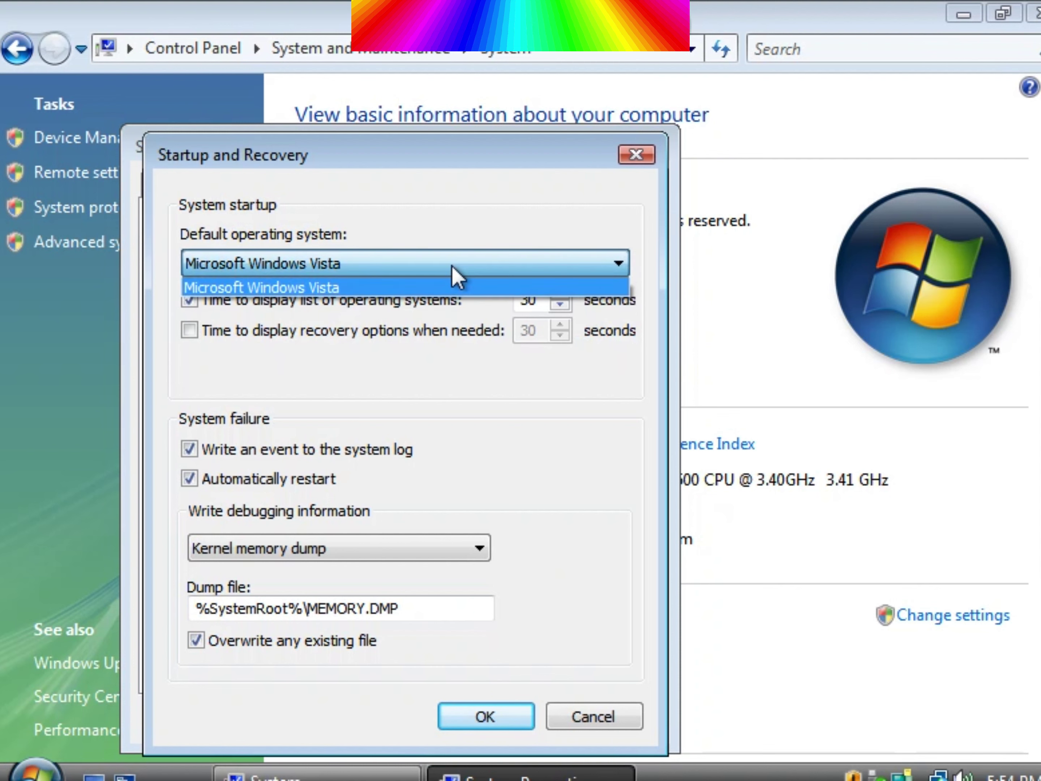
click(453, 267)
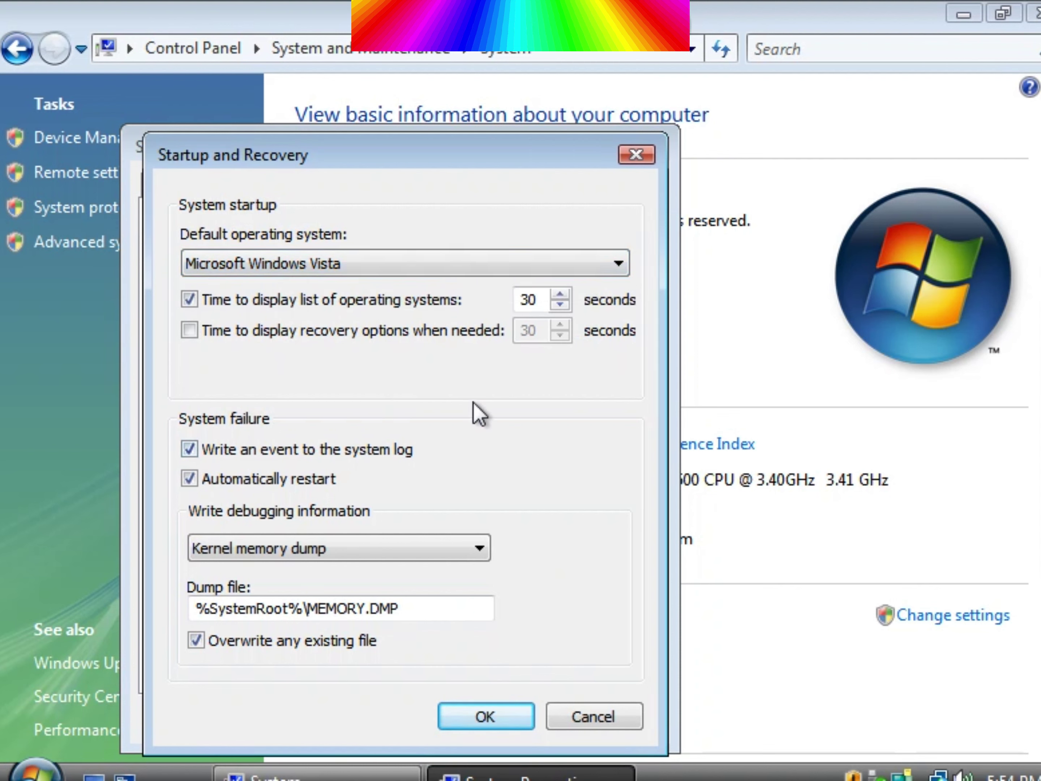
click(637, 155)
click(379, 728)
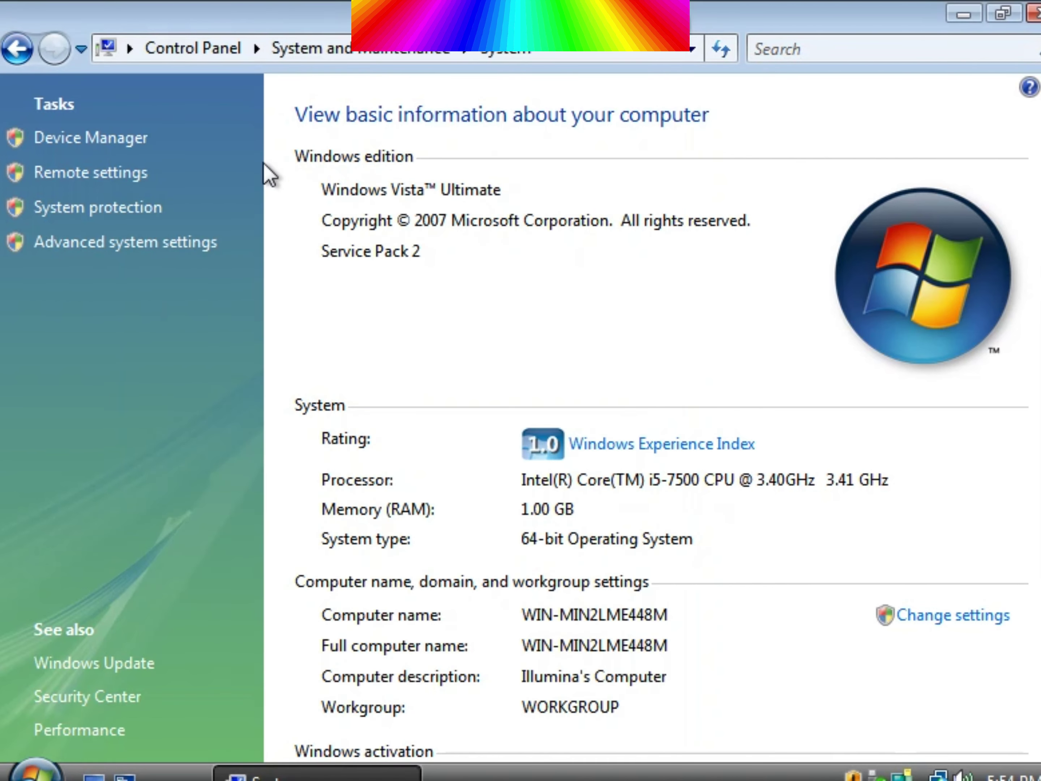
Start Windows Easy Transfer from the Welcome Center with permission granted, view its transfer choices, and close it without transferring
click(15, 49)
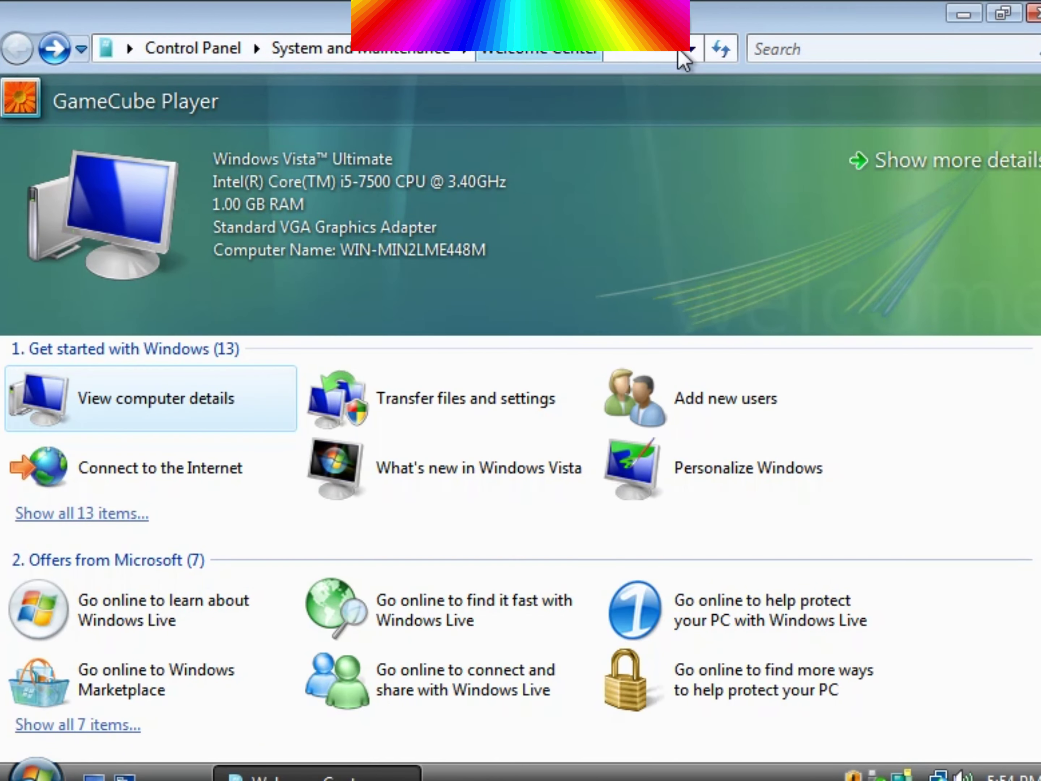
double_click(430, 418)
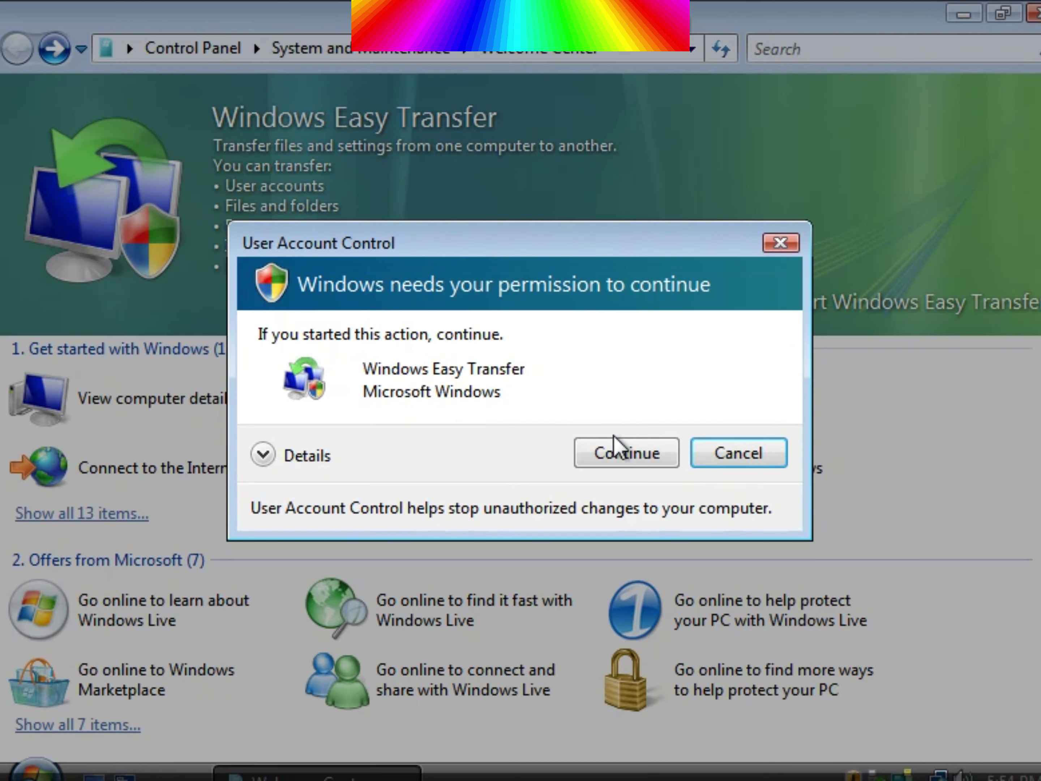
click(615, 437)
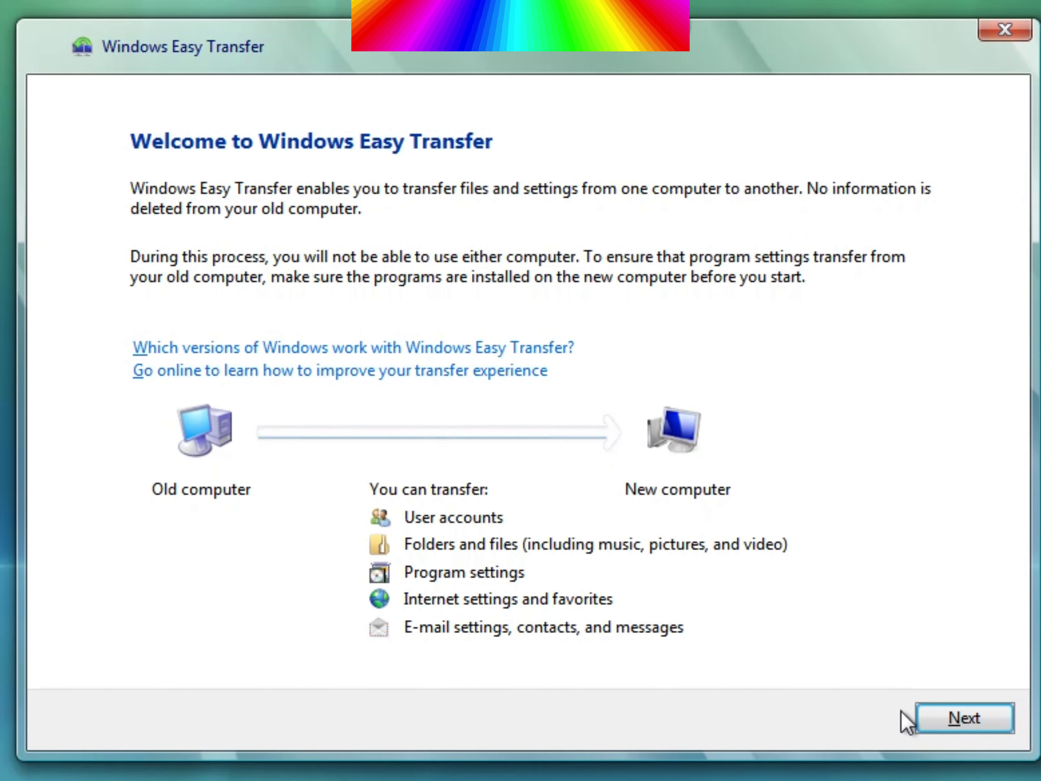
click(957, 725)
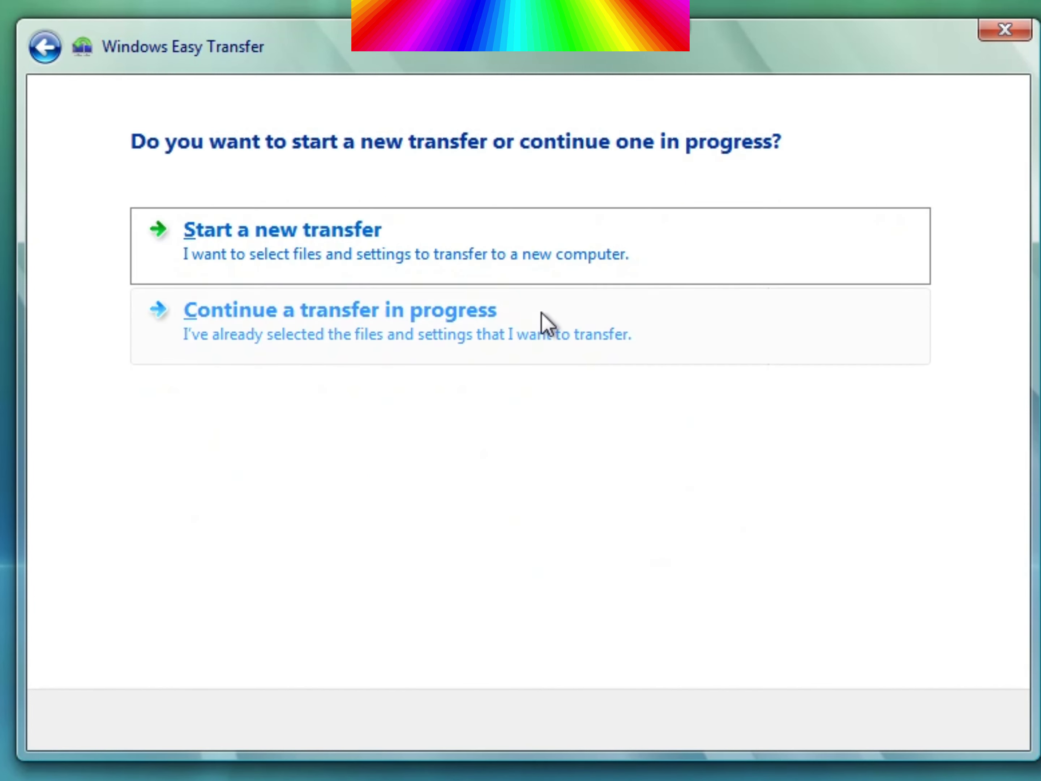
click(55, 52)
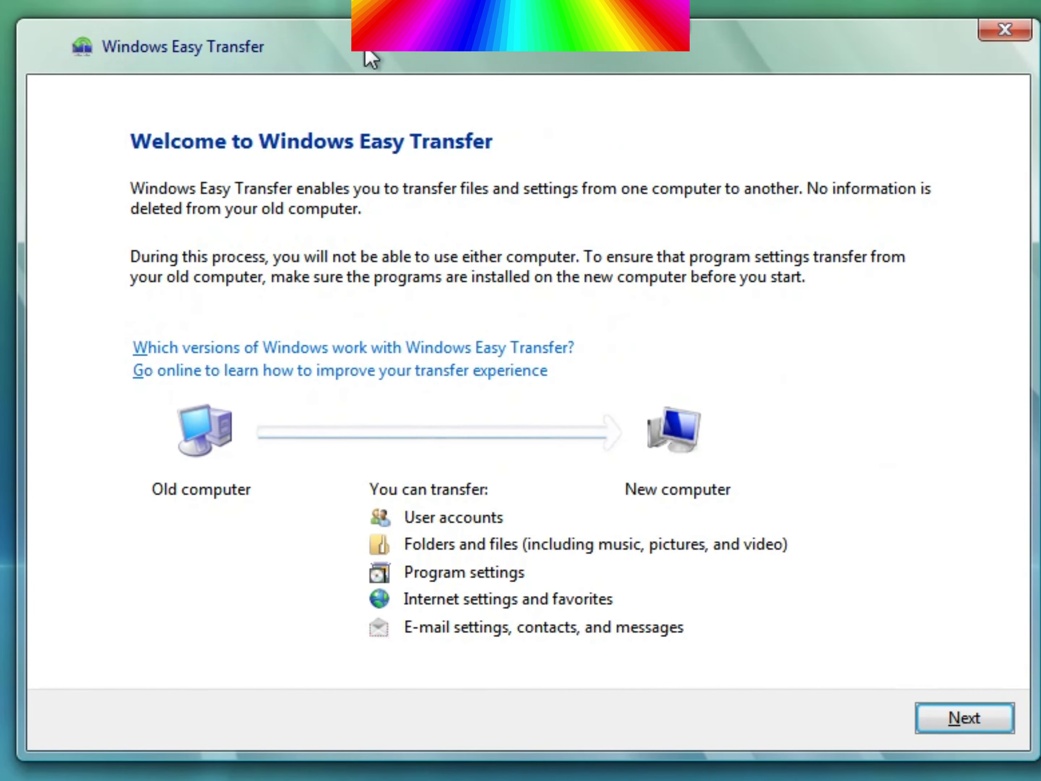
click(1004, 31)
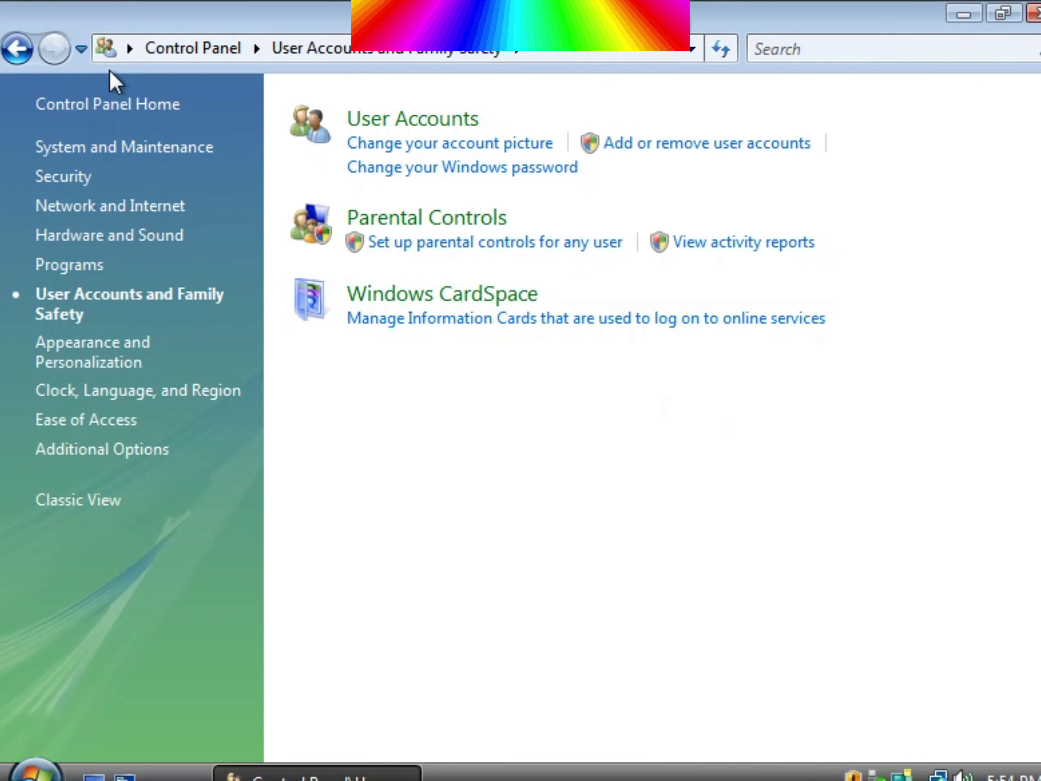
View Control Panel Home and return to the Welcome Center through the System and Maintenance category
click(59, 105)
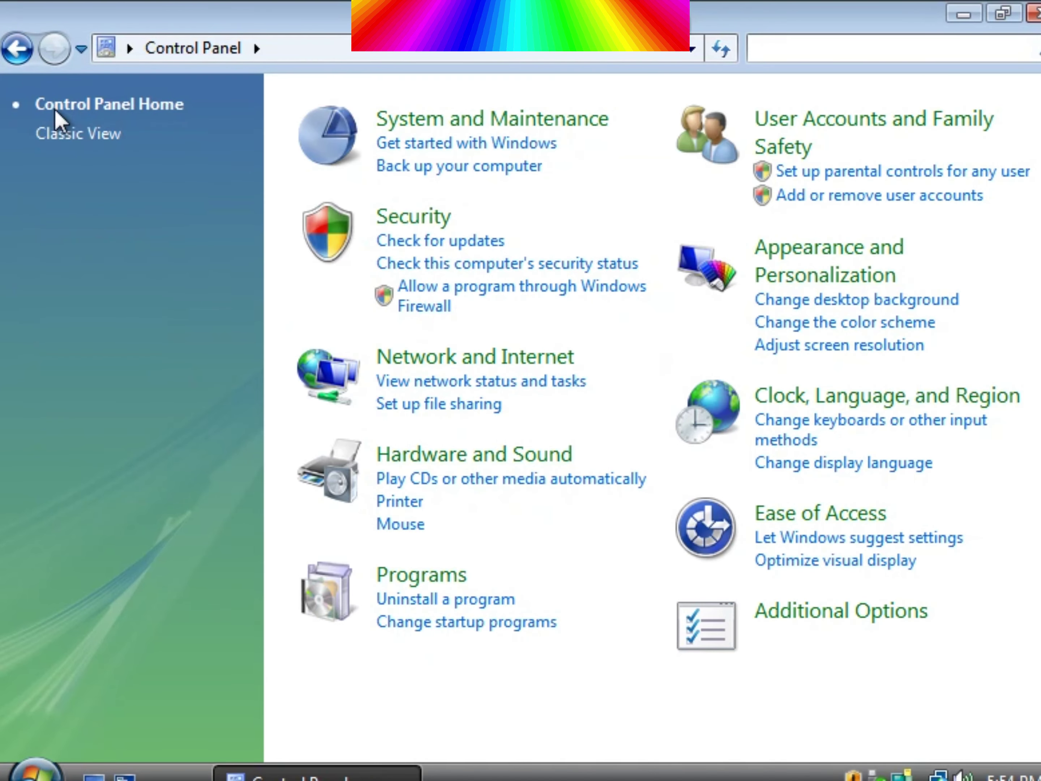
click(16, 49)
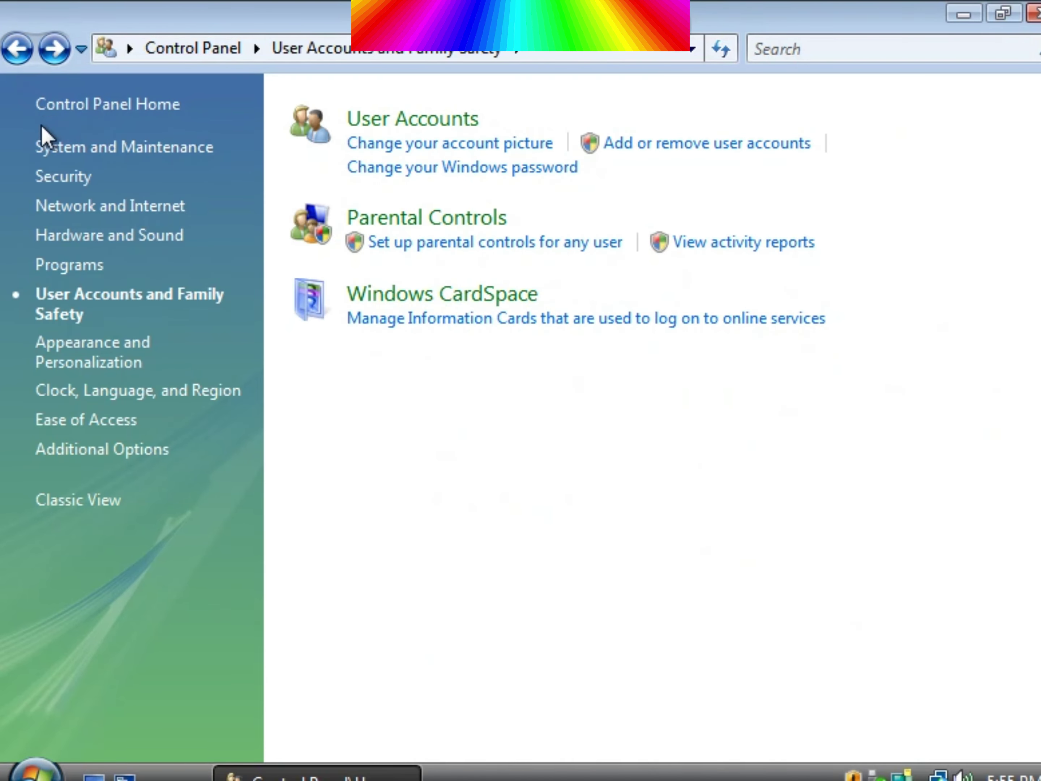
click(50, 148)
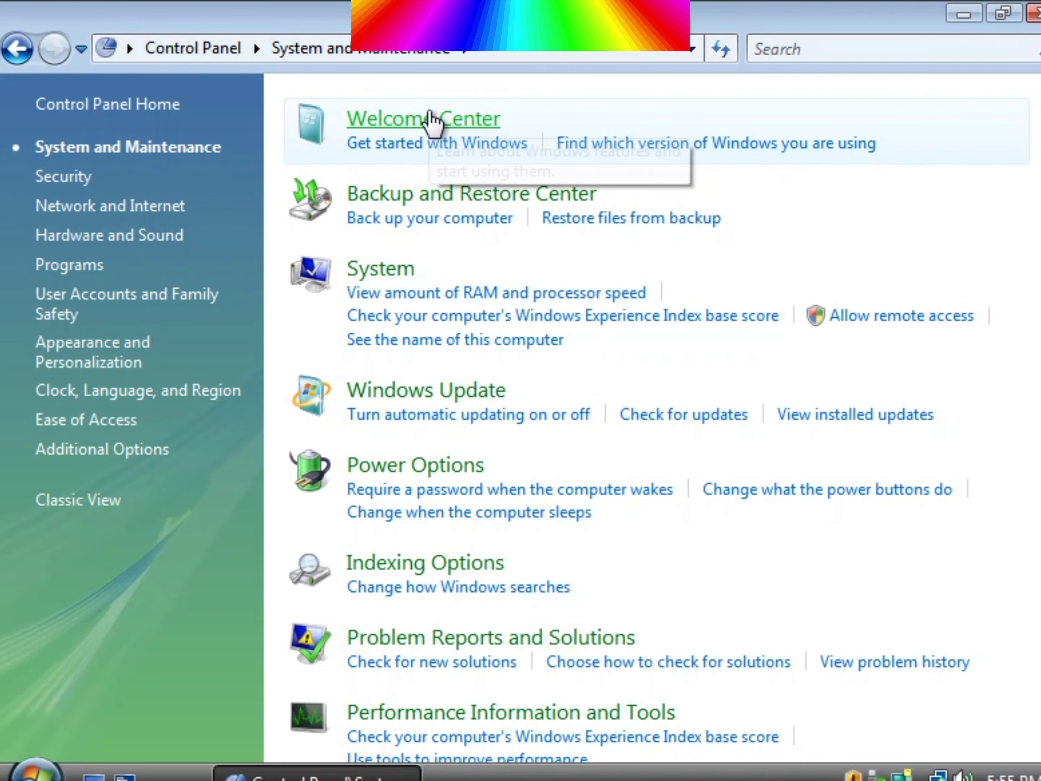
click(430, 118)
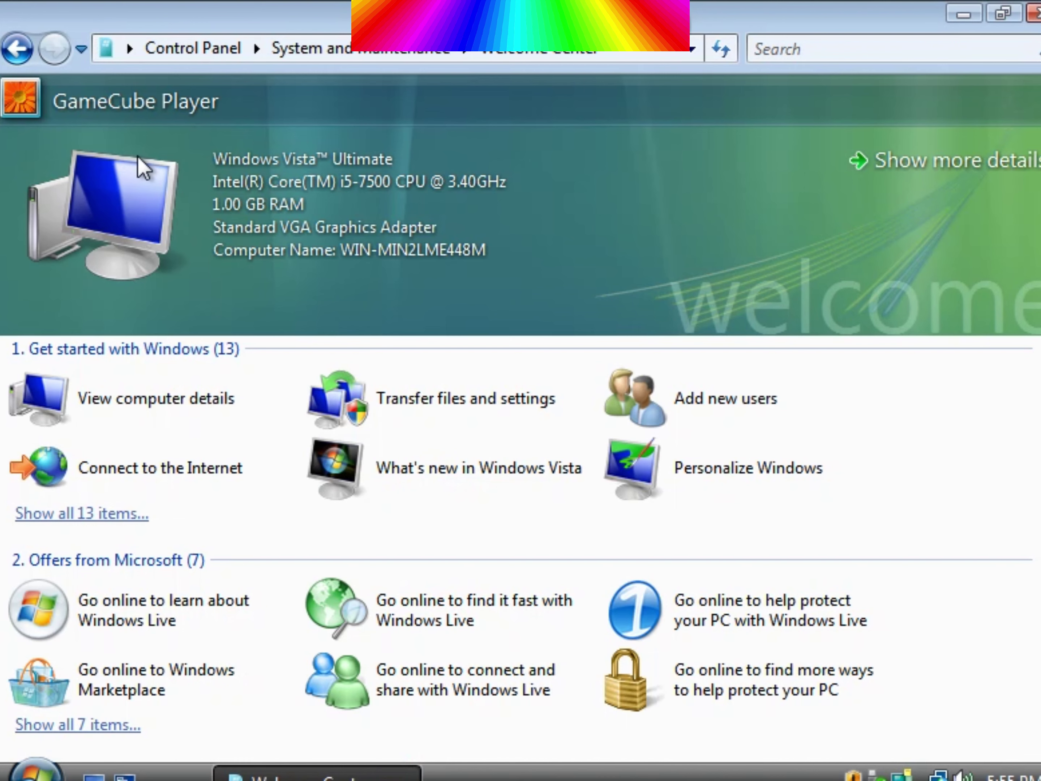
Set up a new Broadband (PPPoE) Internet connection with user name My Internet and the connection password, and attempt to connect
click(224, 468)
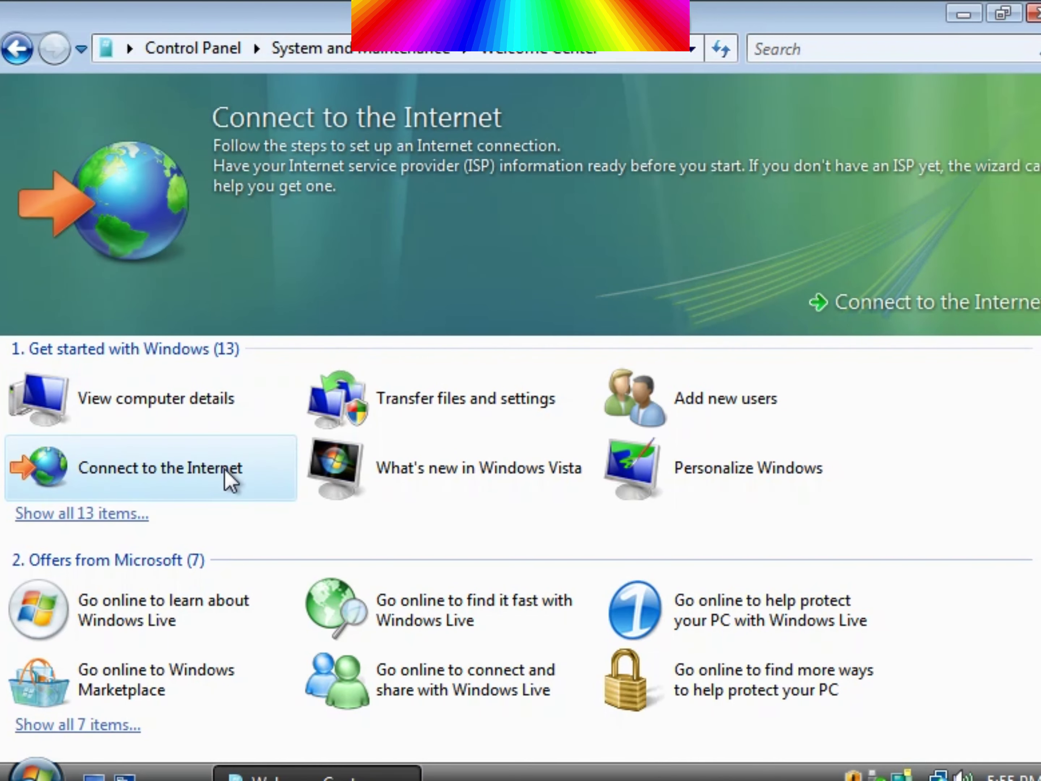
double_click(224, 468)
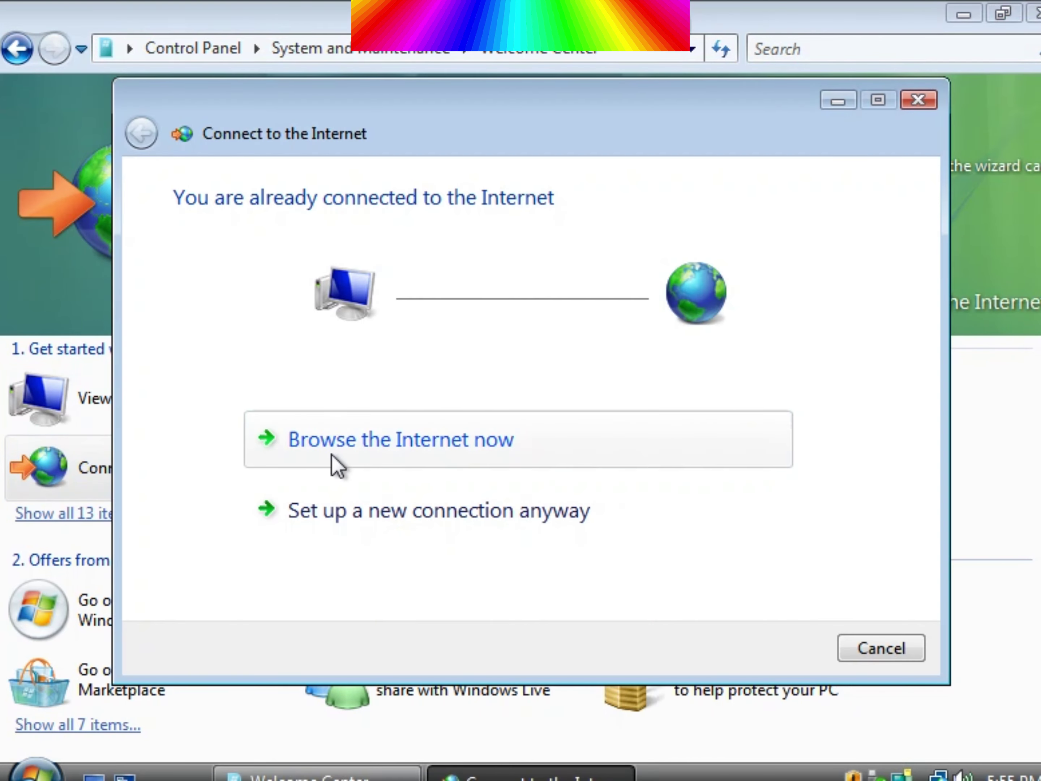
click(305, 499)
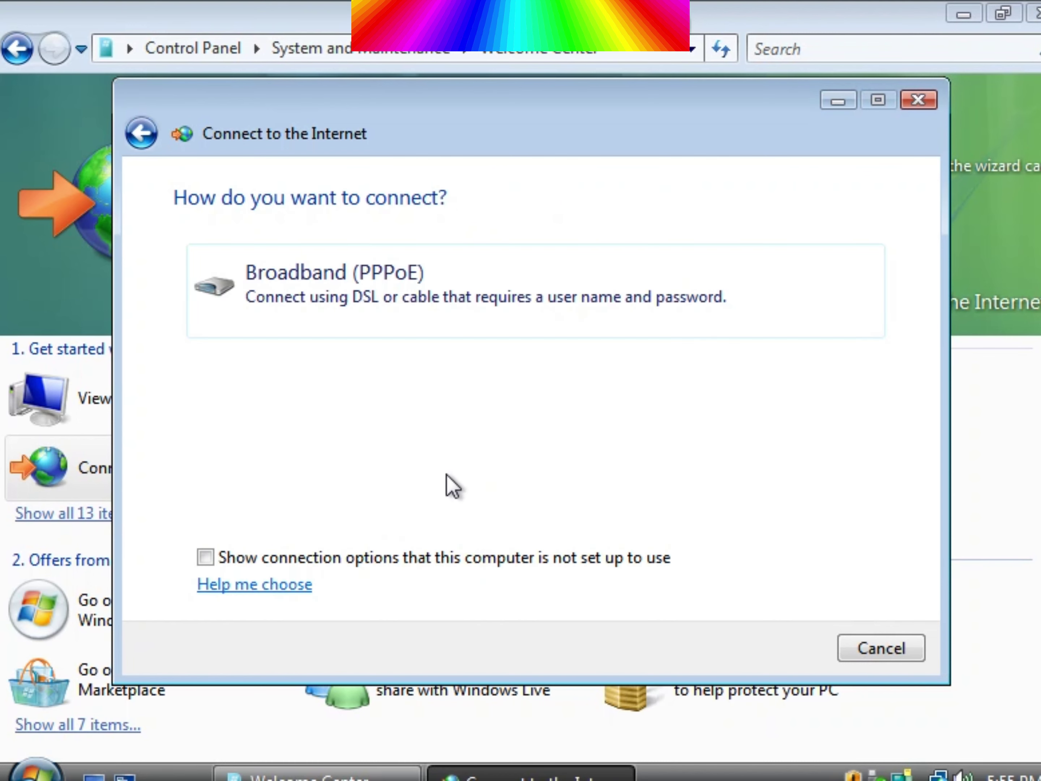
click(313, 281)
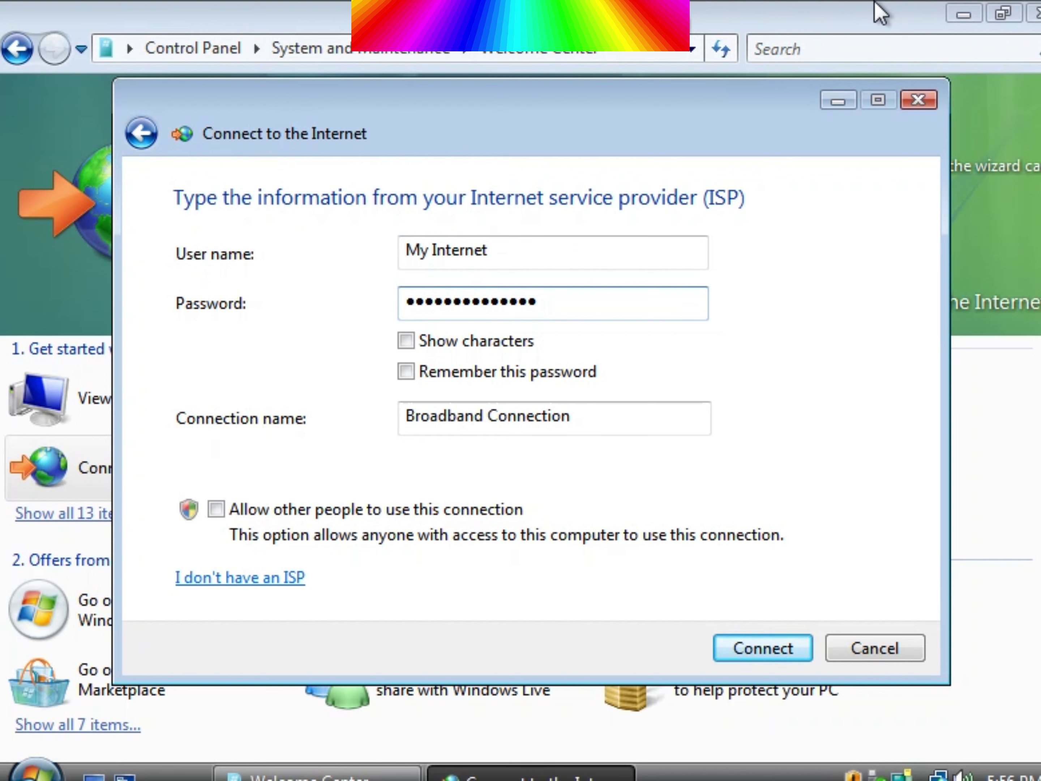
click(737, 655)
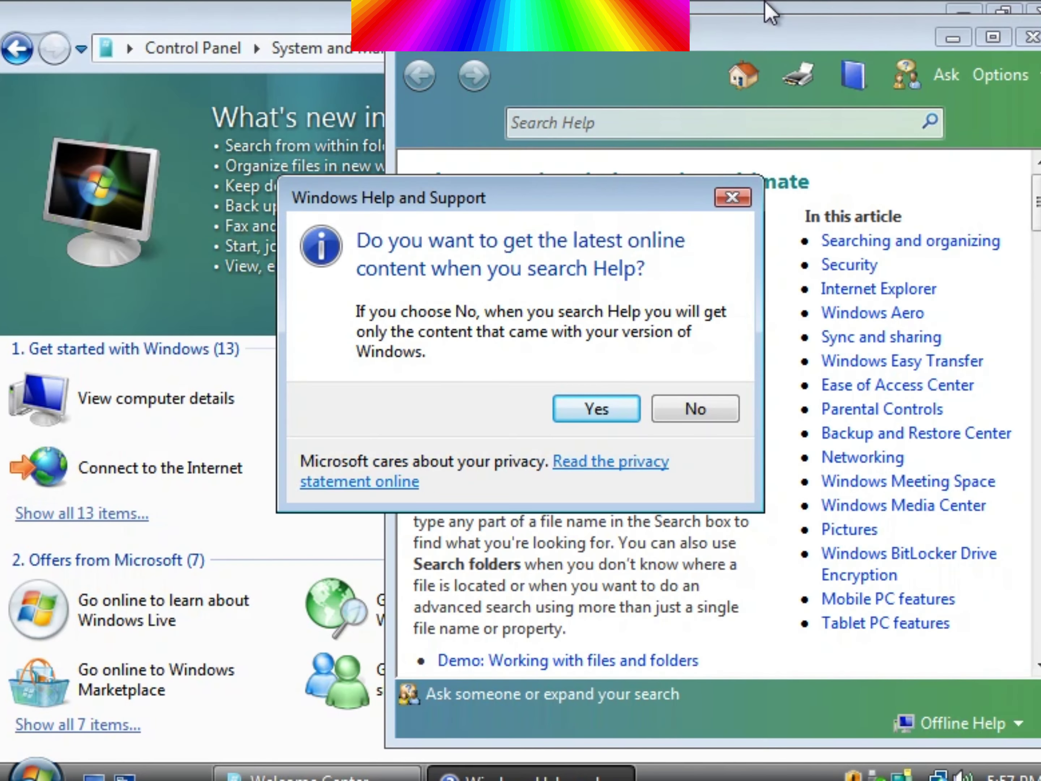
Allow online content in Help searches and look through the article "What's new in Windows Vista Ultimate"
click(628, 410)
drag(510, 18, 316, 7)
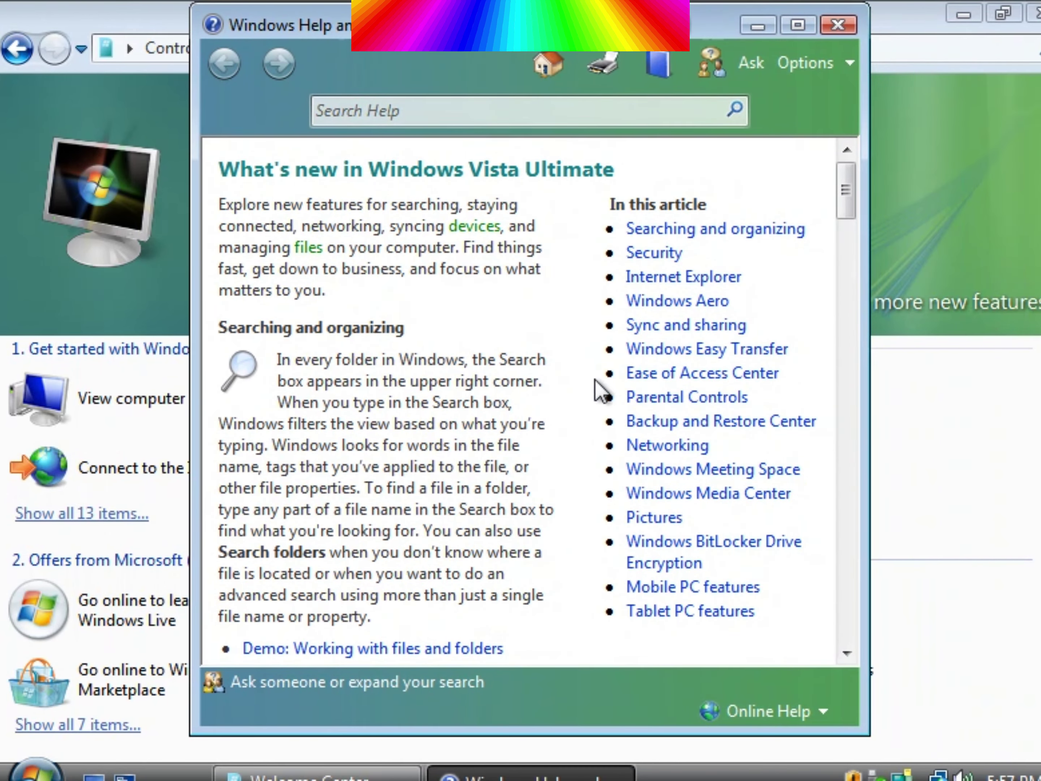
scroll(722, 327, down, 5)
click(706, 286)
scroll(673, 246, down, 3)
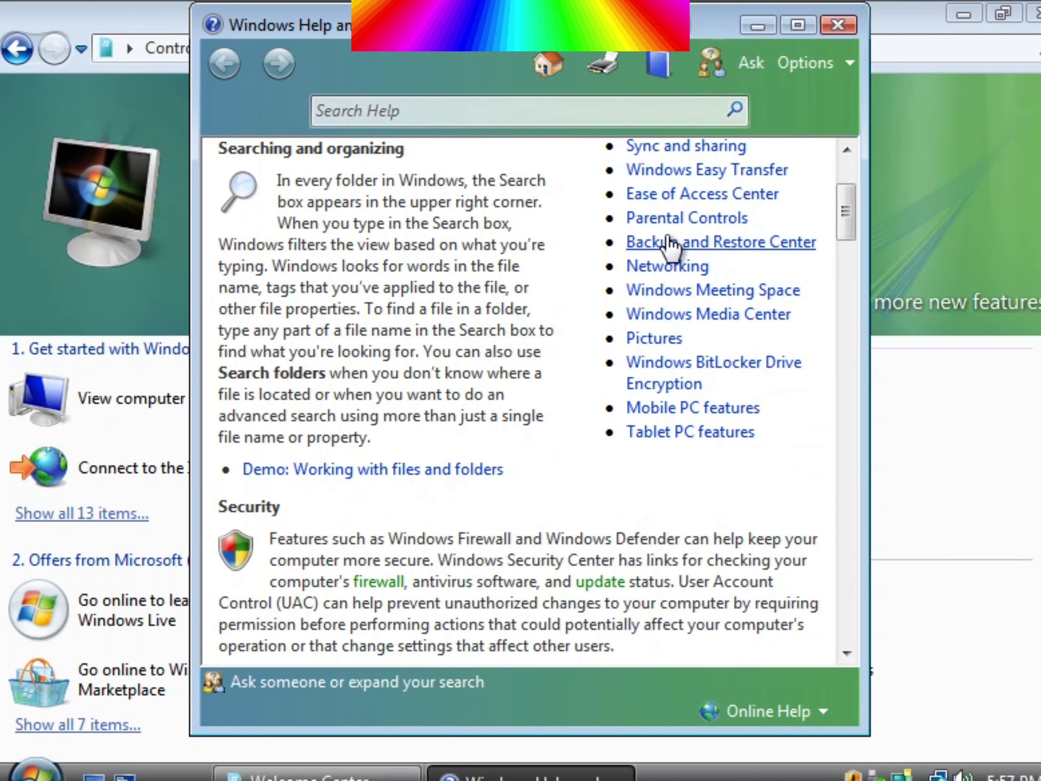
scroll(589, 263, up, 3)
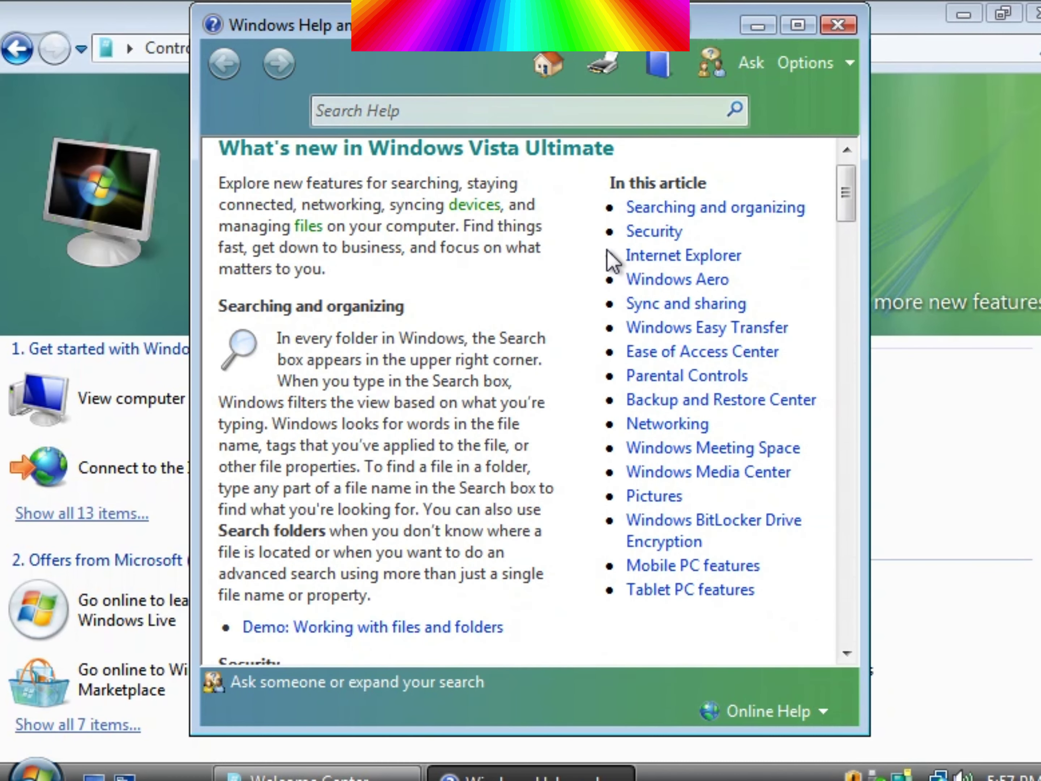
scroll(581, 241, down, 2)
scroll(460, 258, down, 1)
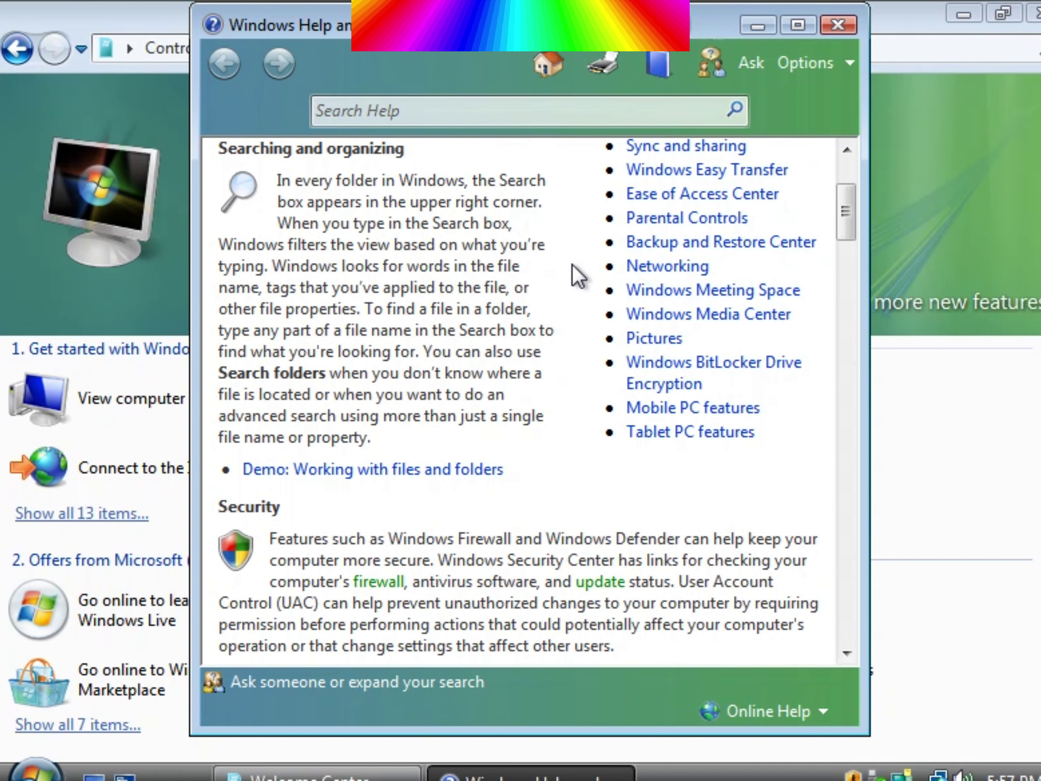
scroll(576, 274, up, 1)
scroll(619, 242, up, 1)
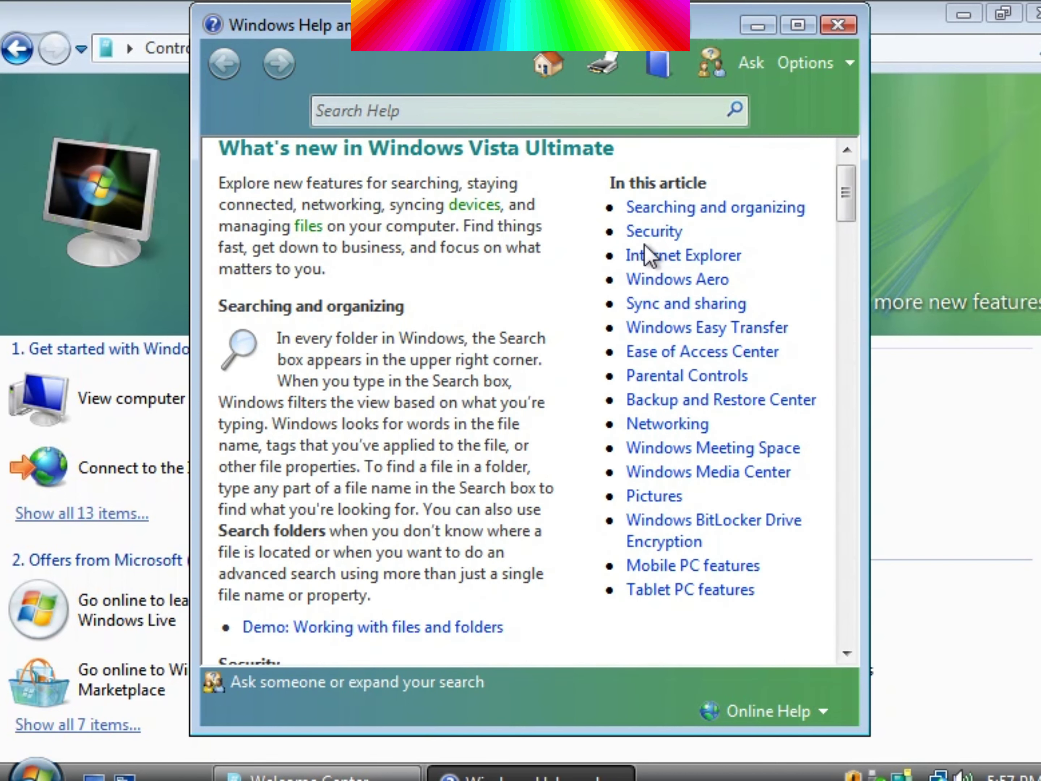
Read the Security, Internet Explorer and Windows Aero sections of the What's new in Windows Vista Ultimate article
click(633, 233)
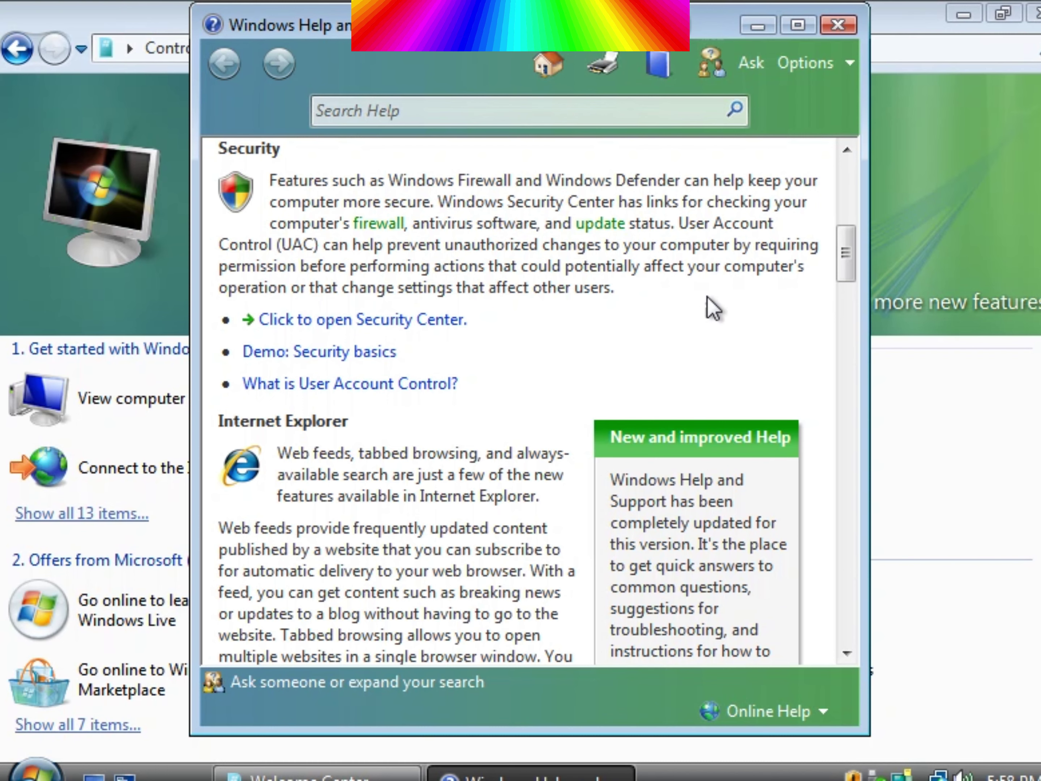
scroll(704, 303, up, 10)
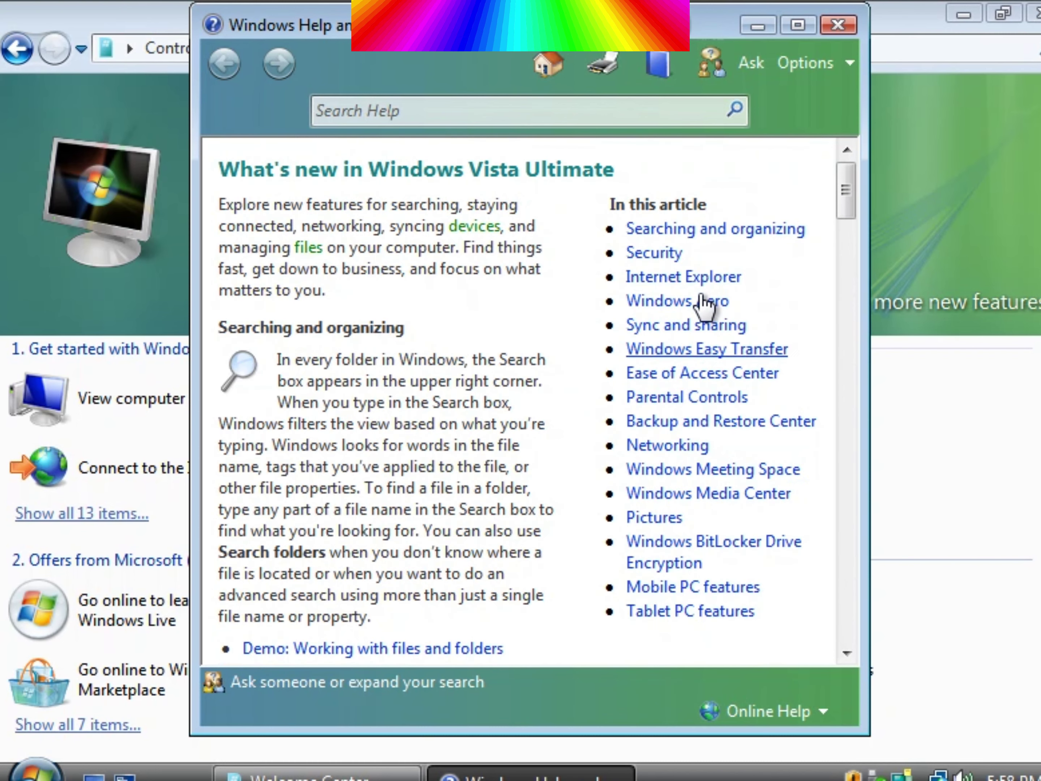
click(681, 278)
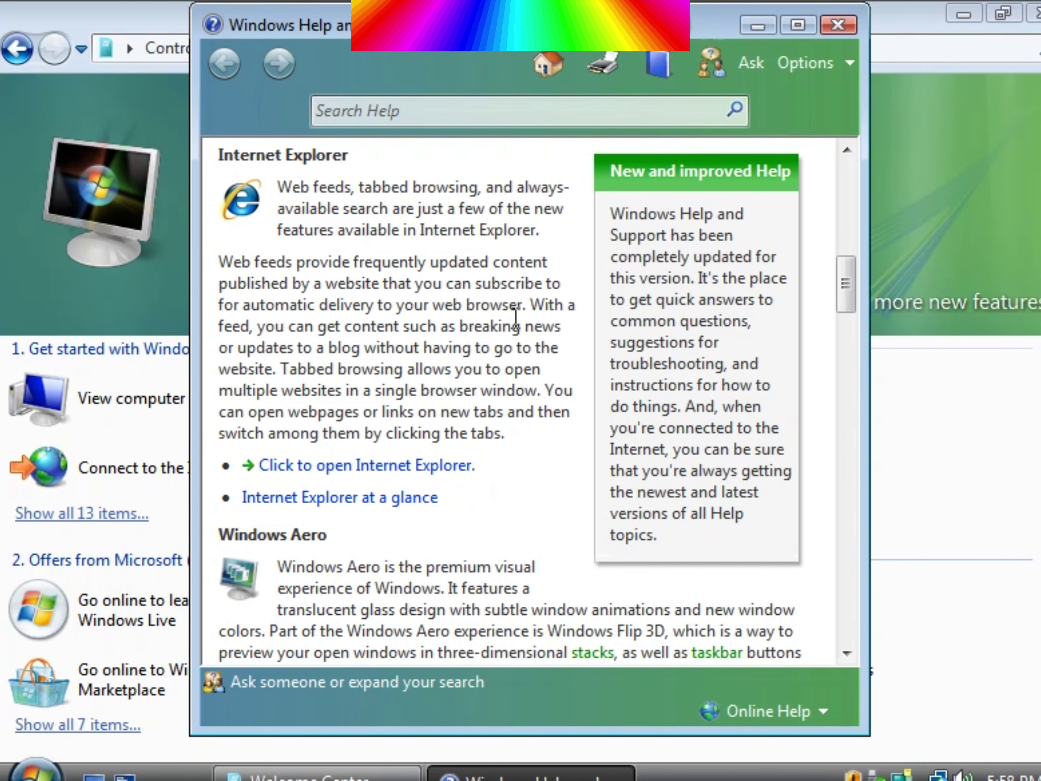
scroll(588, 309, up, 10)
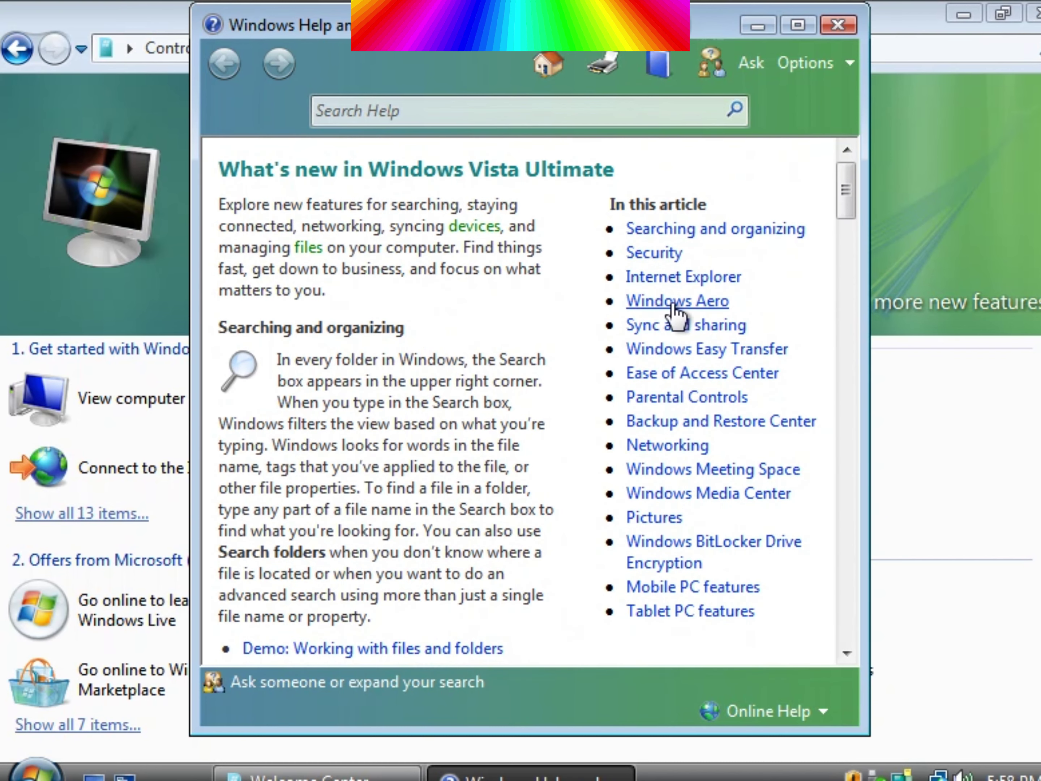
click(673, 303)
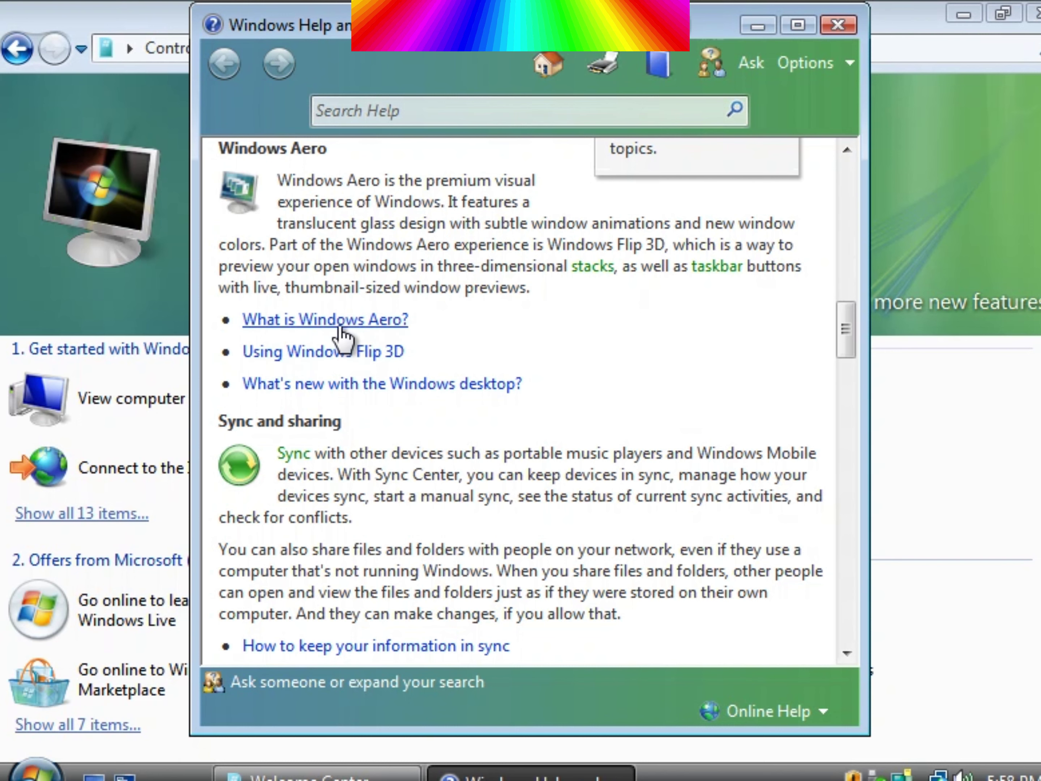
scroll(344, 331, up, 2)
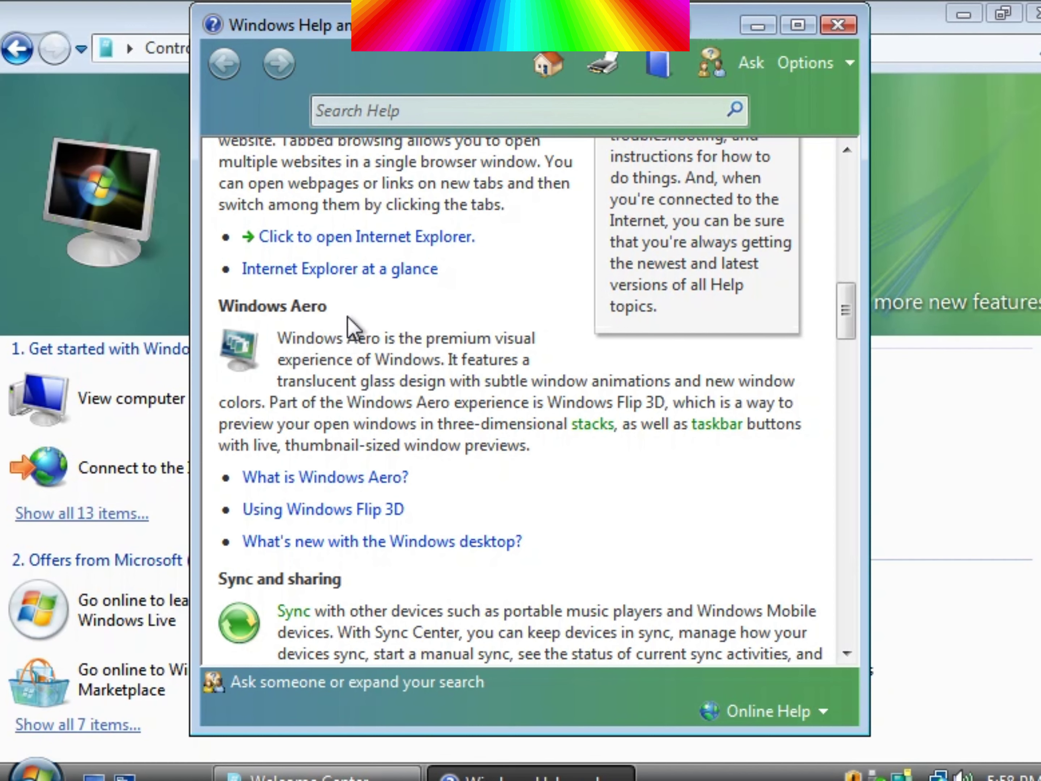
Read the help topic "What is Windows Aero?", follow its link to the Welcome Center, and return to the What's new article
click(328, 479)
drag(191, 340, 402, 341)
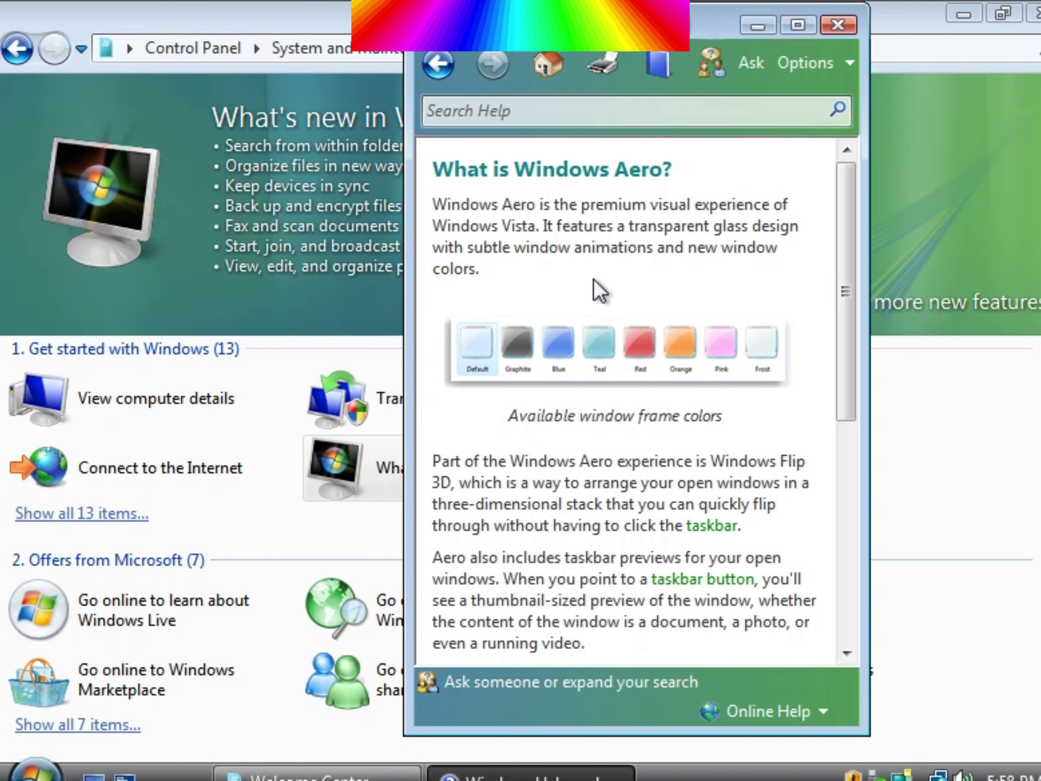
scroll(593, 291, down, 5)
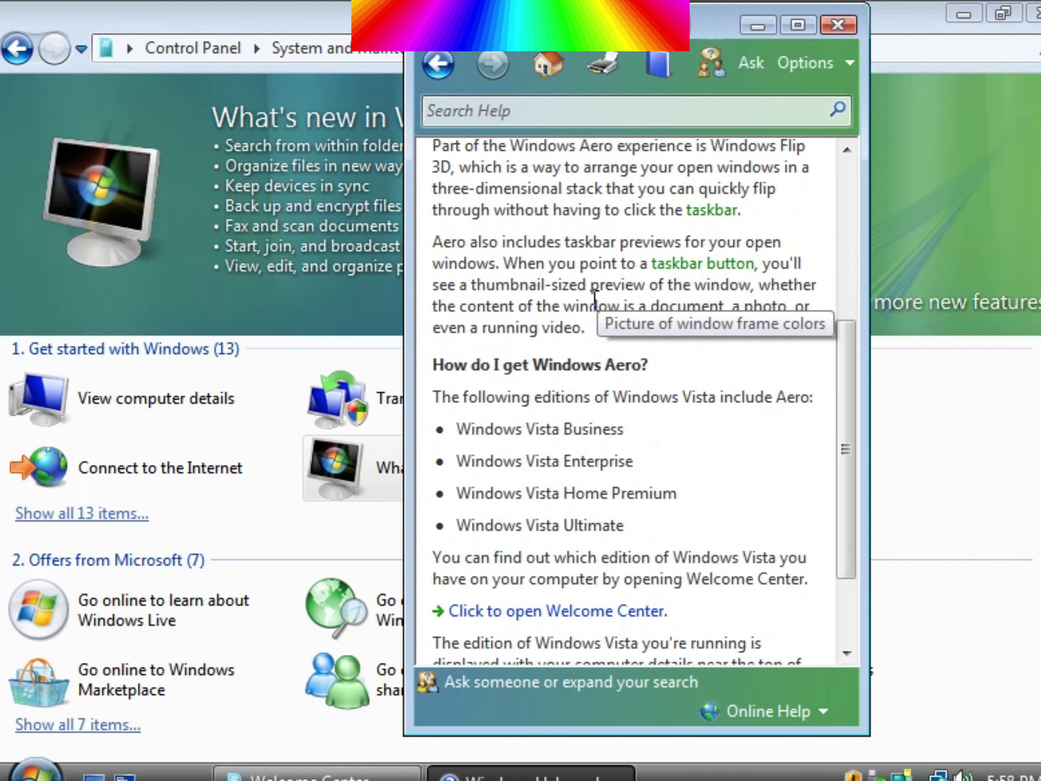
scroll(594, 296, down, 3)
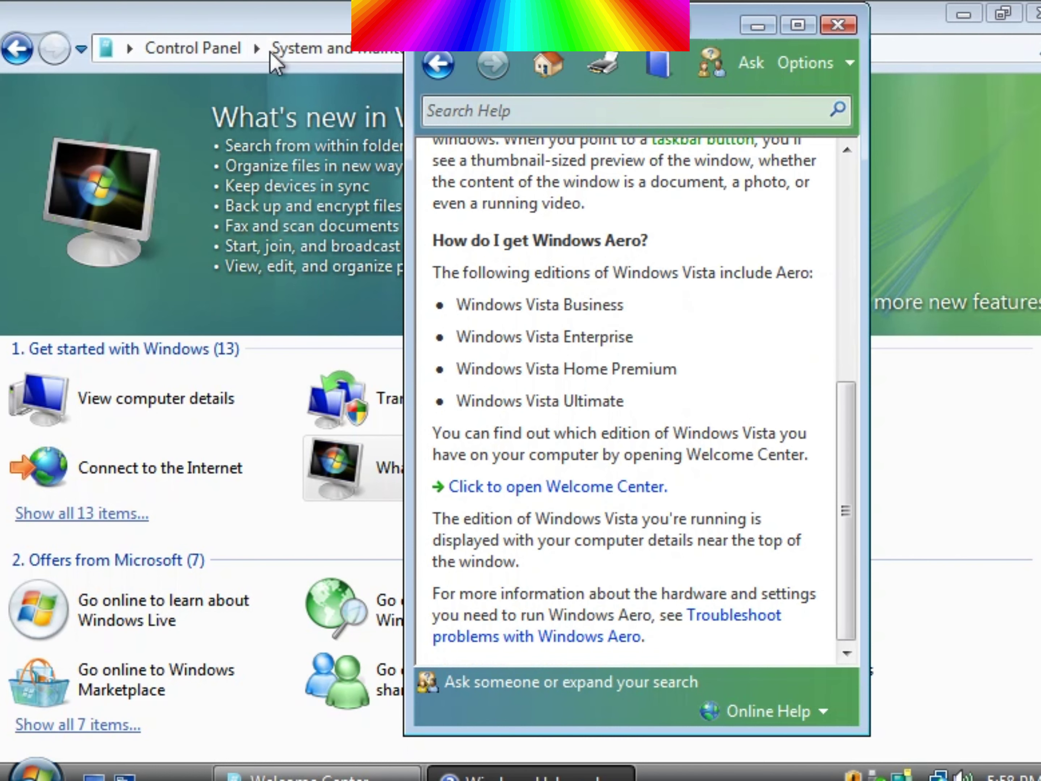
click(505, 490)
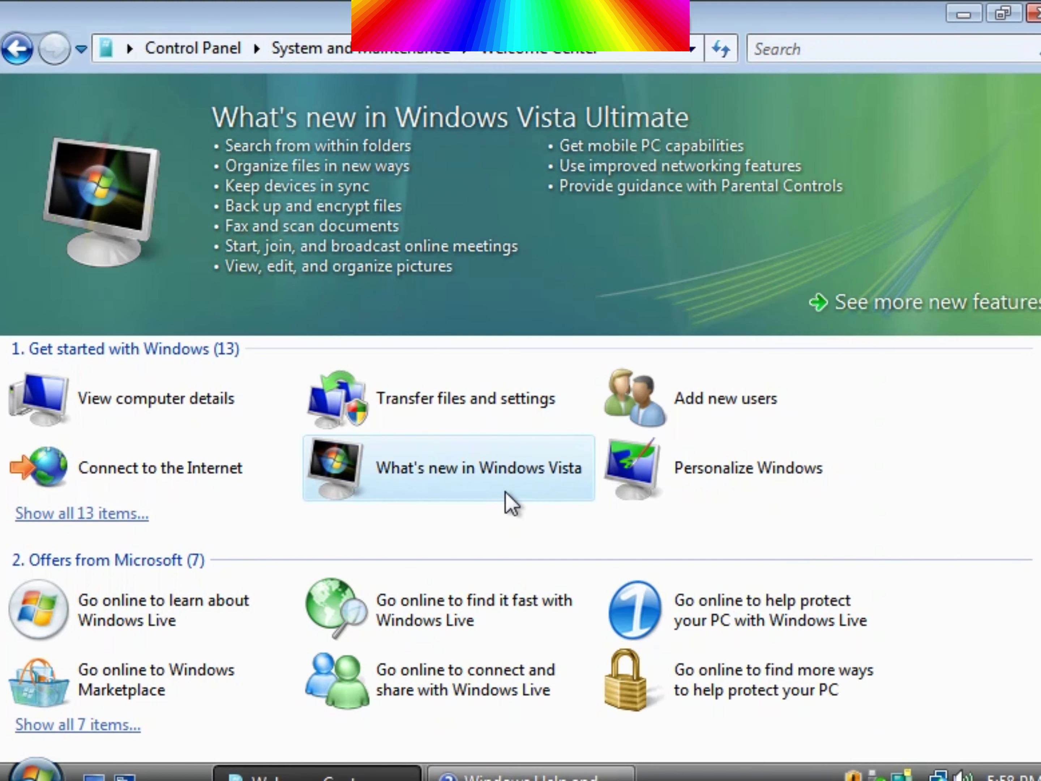
click(529, 775)
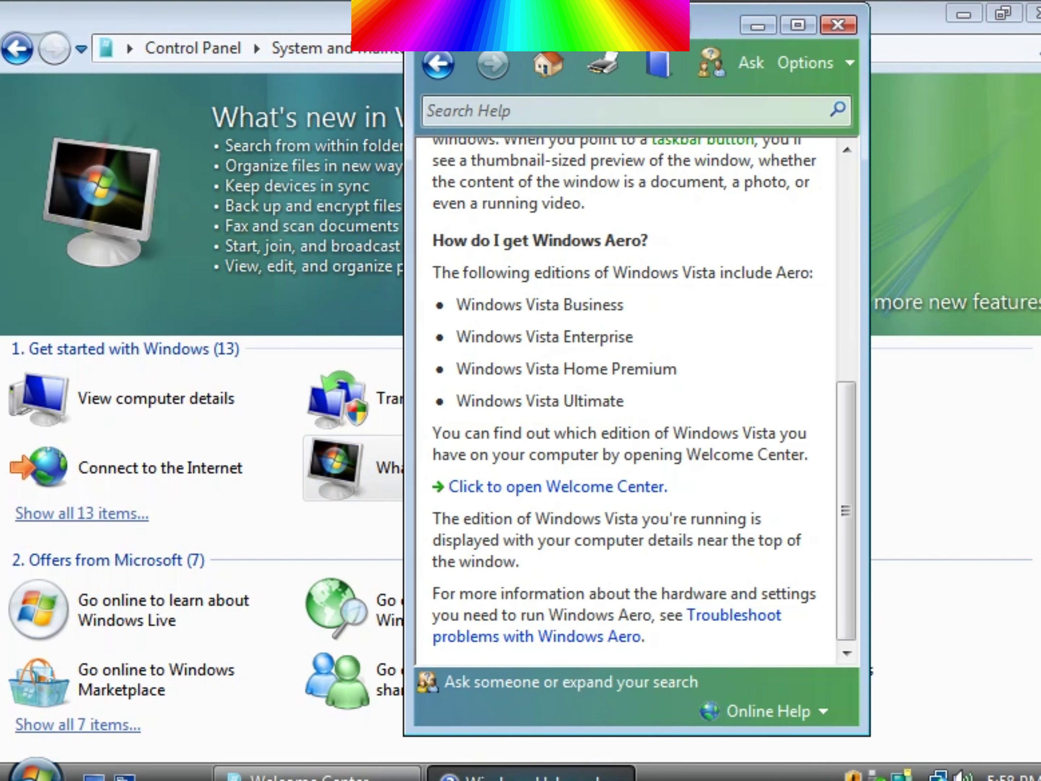
click(439, 66)
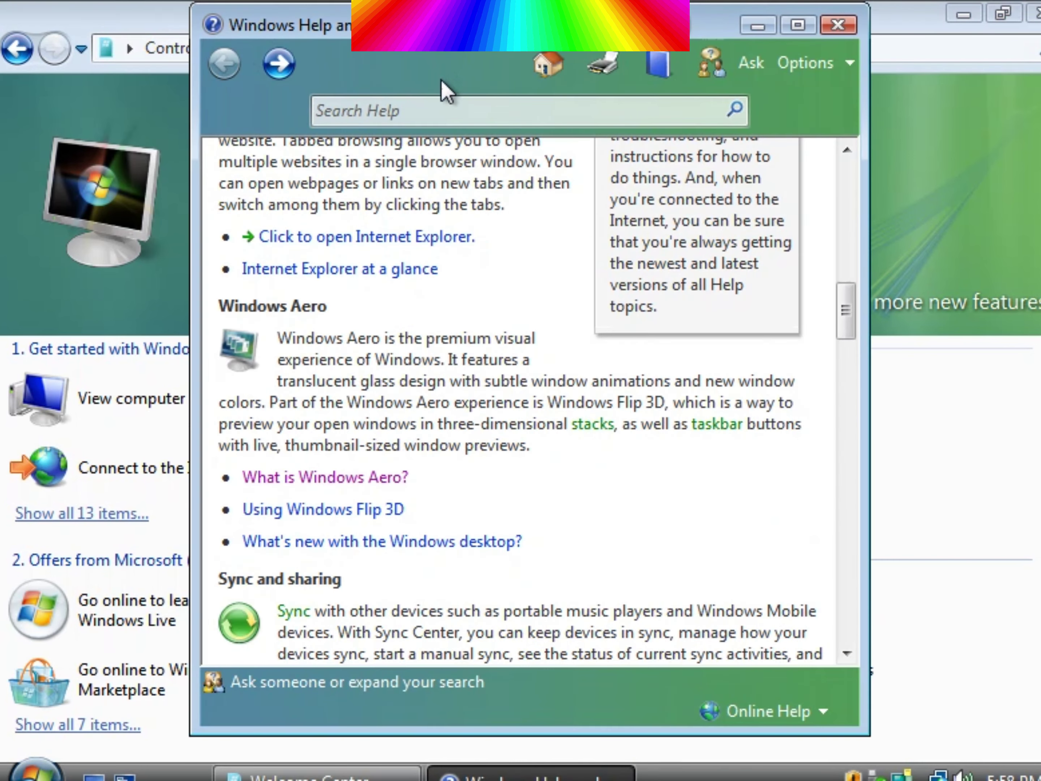
Open the help topic "Using Windows Flip 3D" and read its instructions and tip for switching windows
click(364, 512)
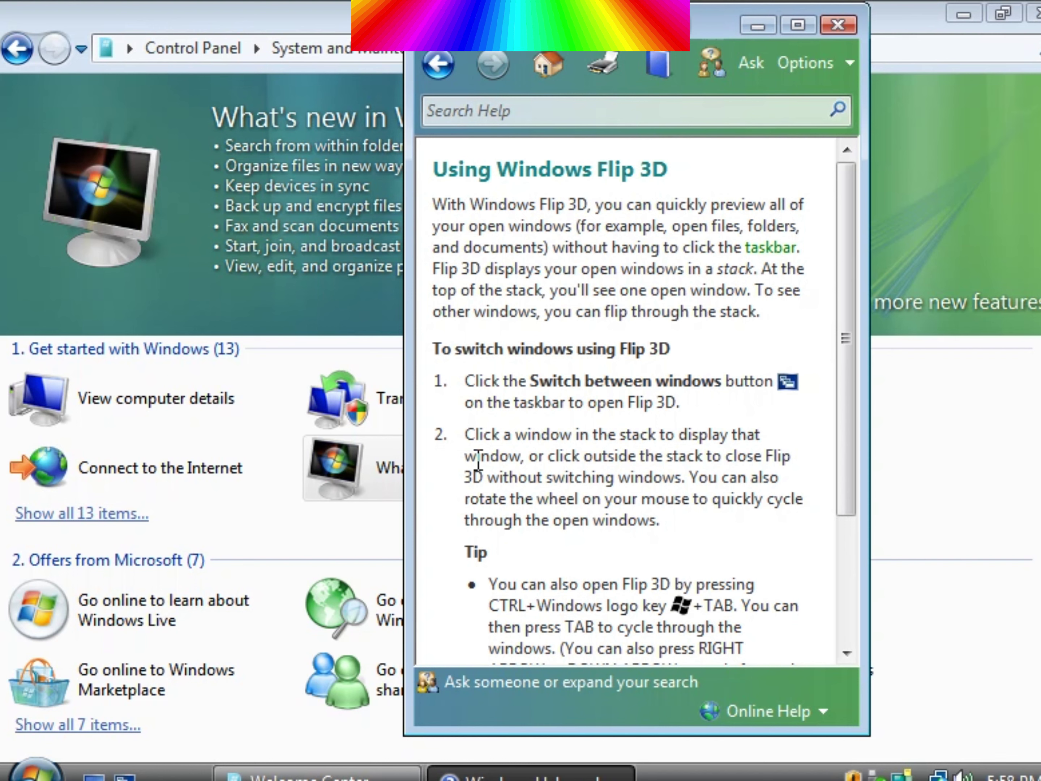
key(F3)
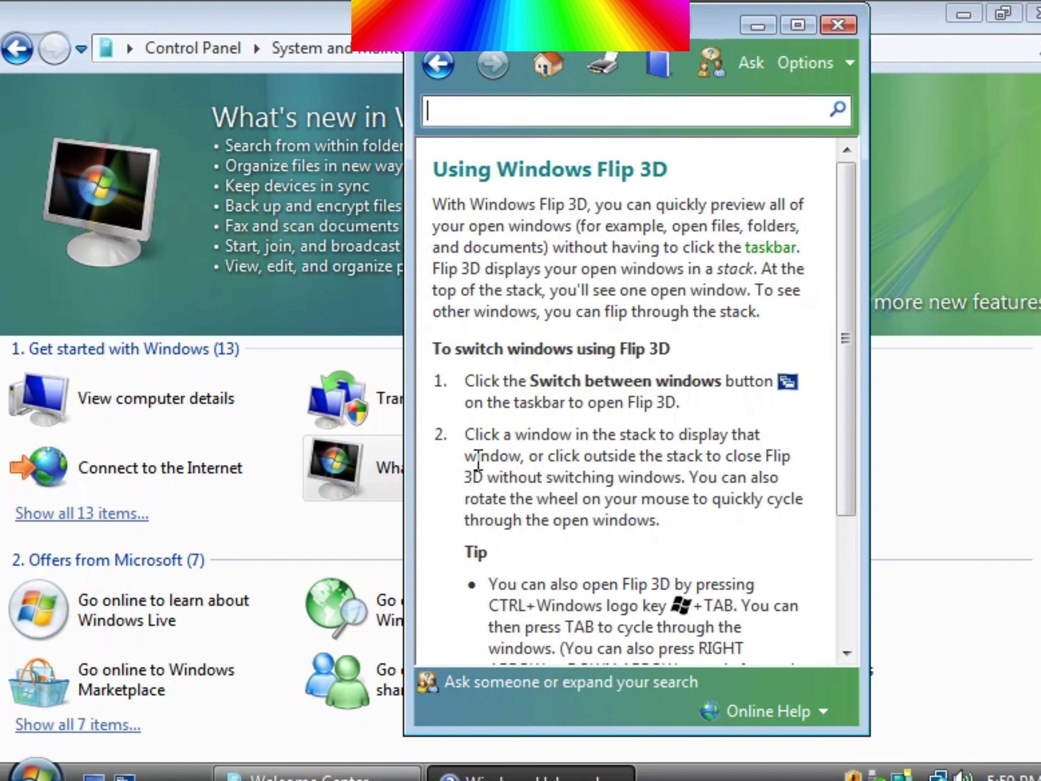
click(478, 461)
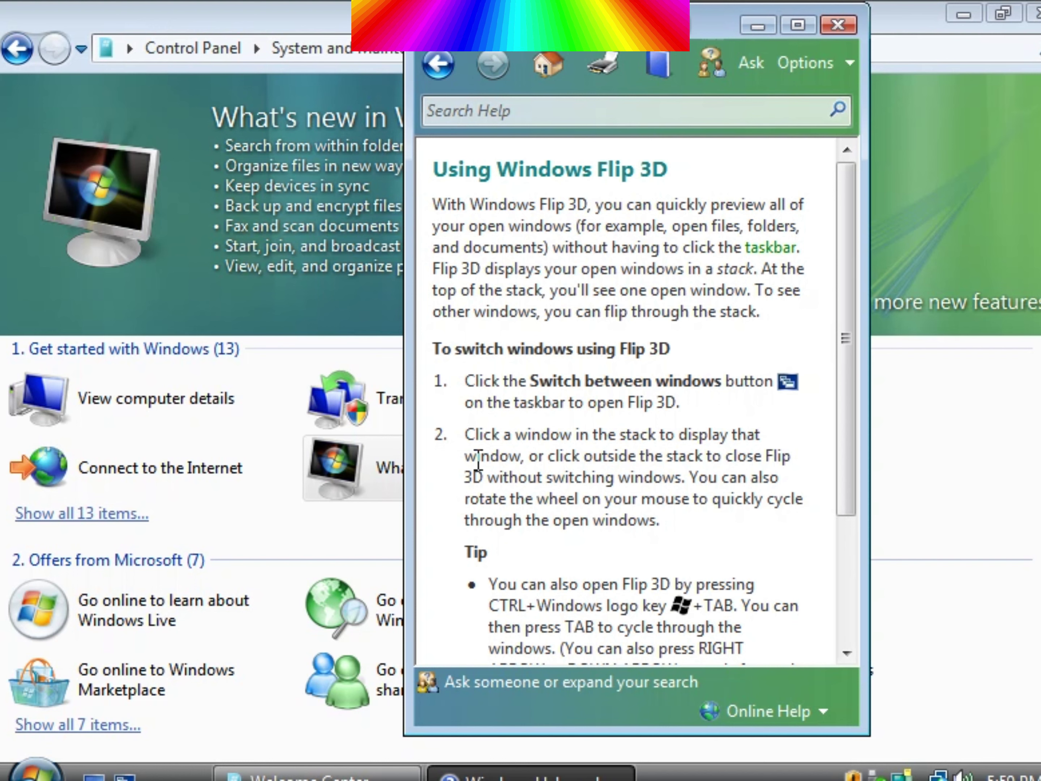
key(F3)
click(478, 461)
scroll(482, 456, down, 3)
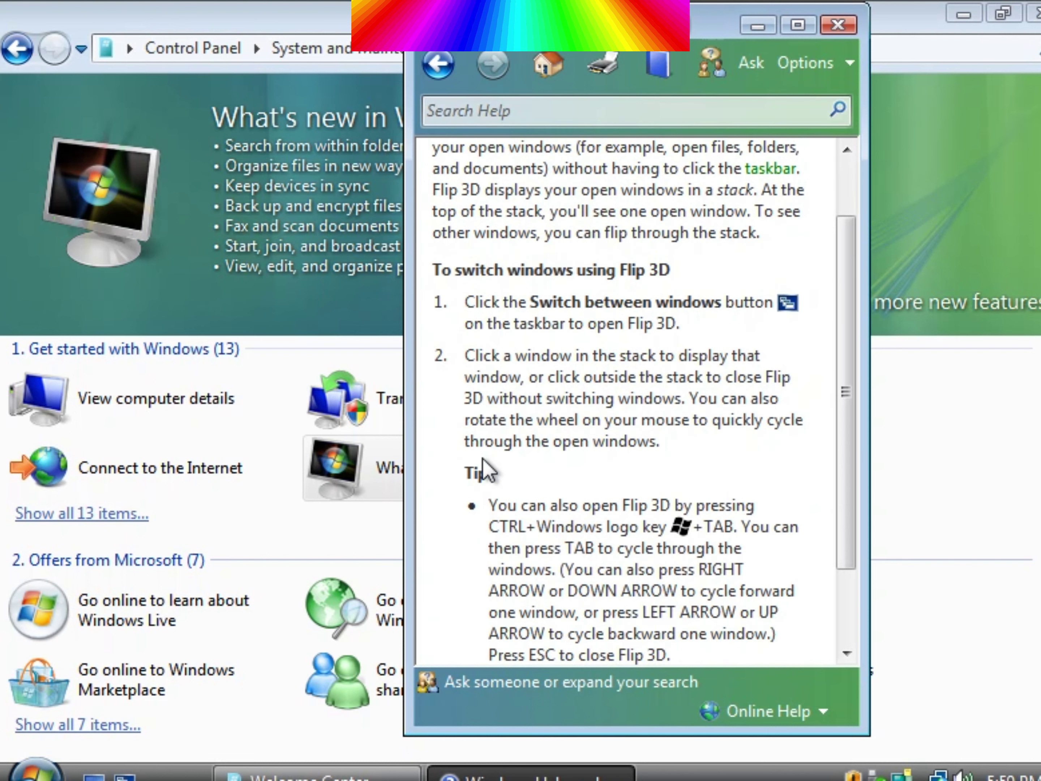
scroll(488, 469, down, 3)
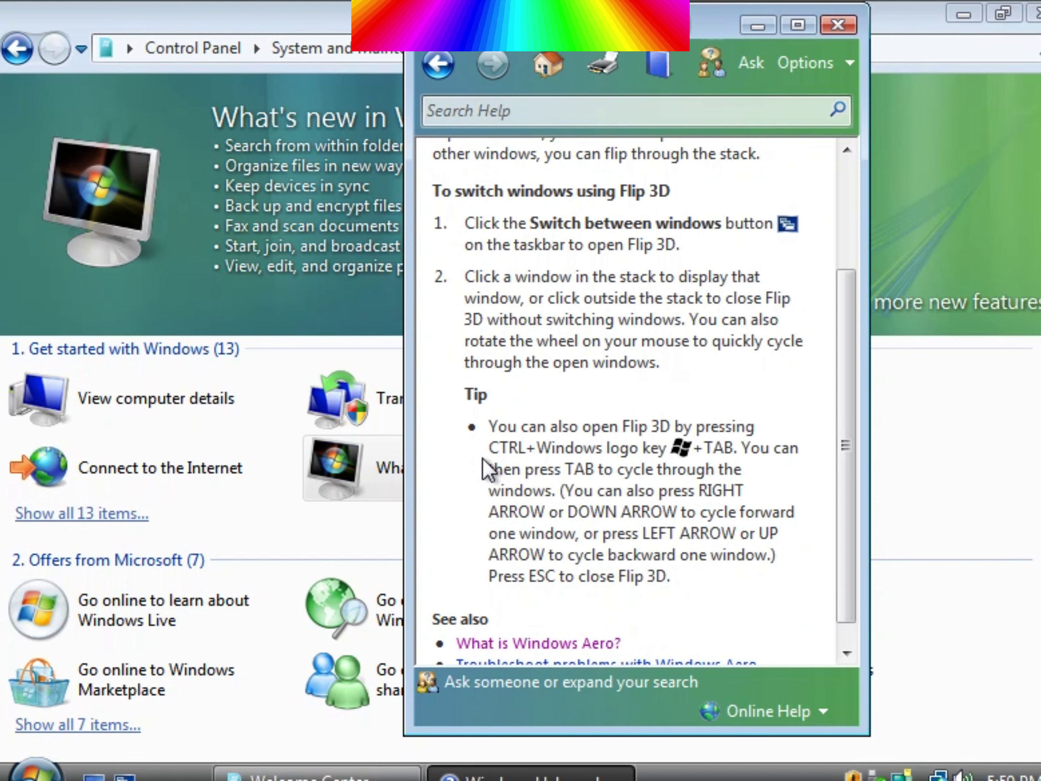
scroll(488, 469, down, 1)
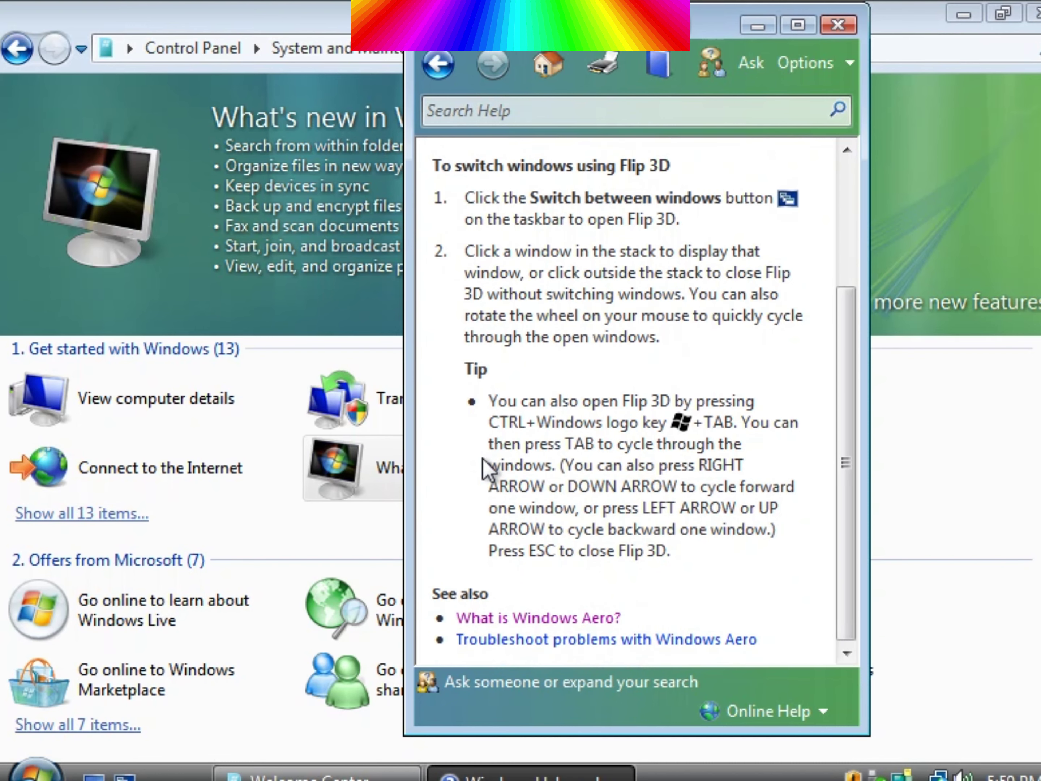
scroll(487, 468, up, 6)
scroll(477, 458, down, 6)
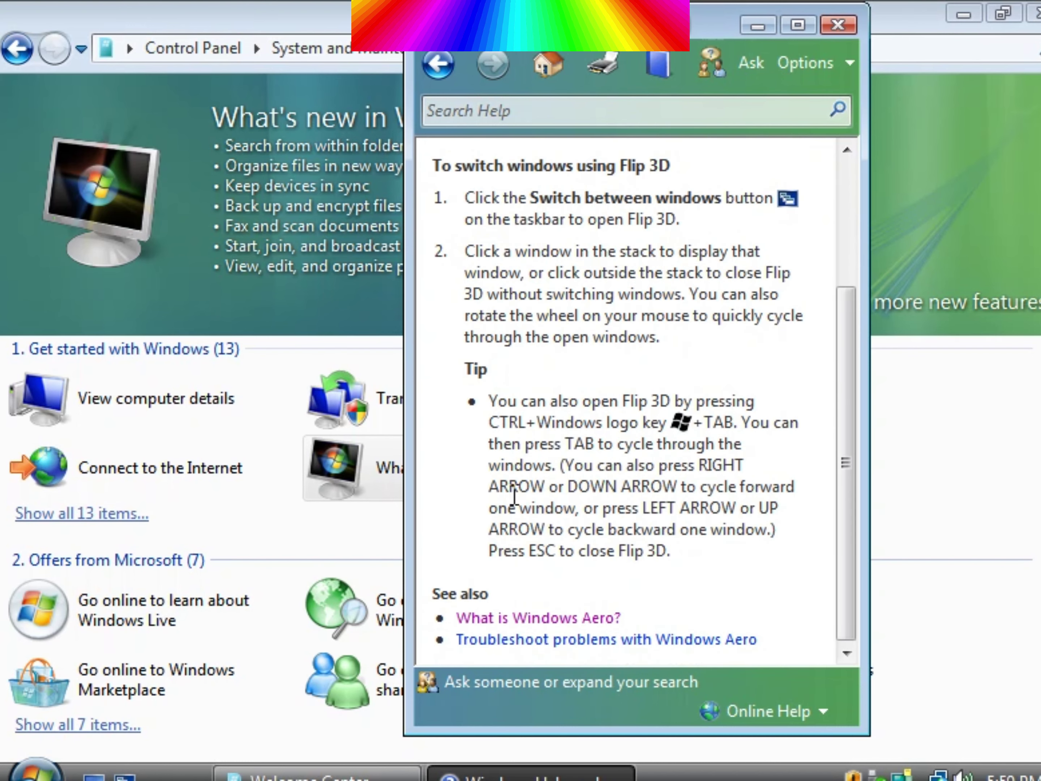
View the related topic "Troubleshoot problems with Windows Aero" and go back to the What's new article
click(590, 639)
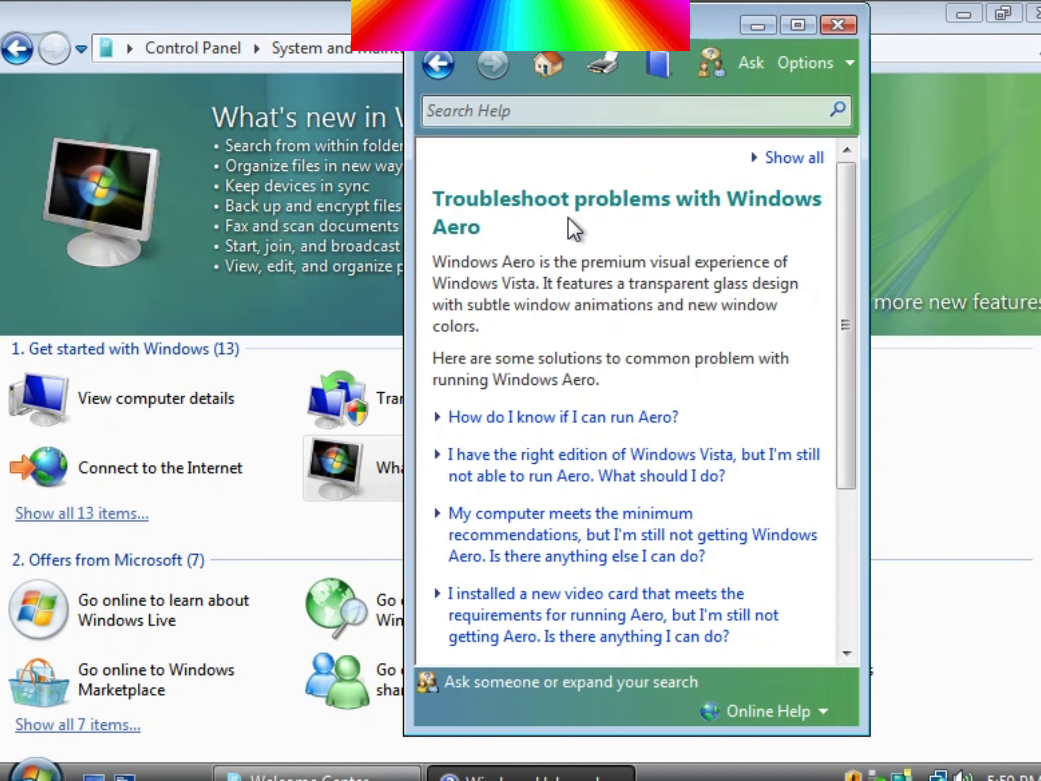
click(439, 65)
click(440, 65)
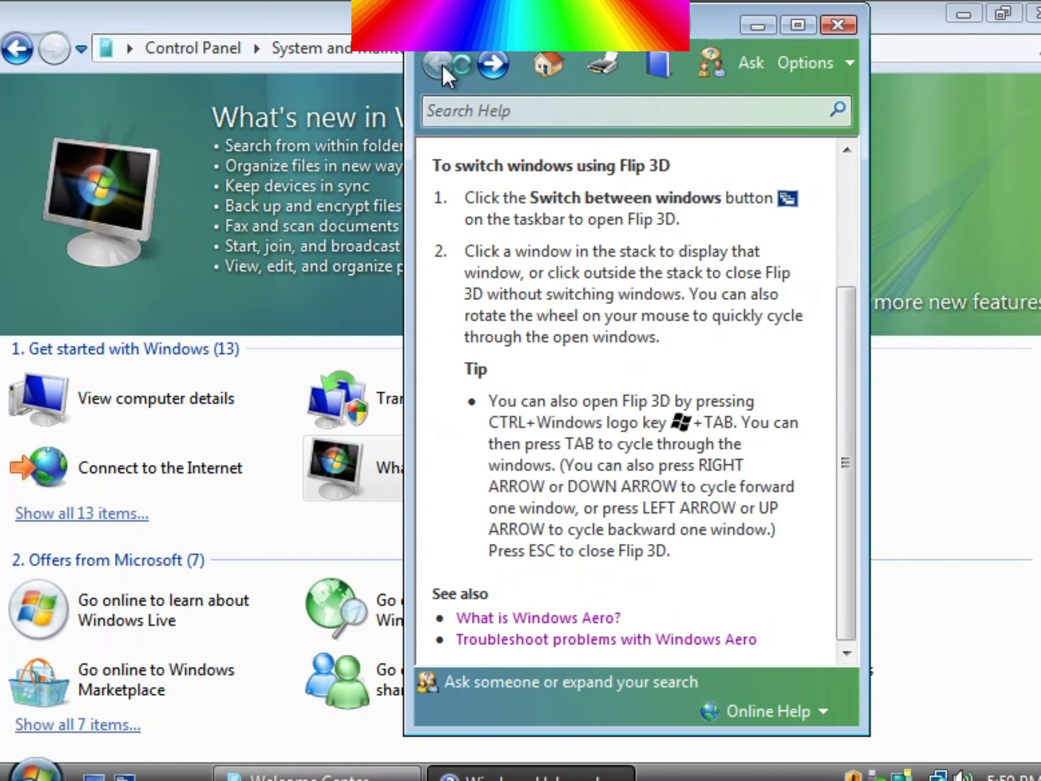
Read the Sync and sharing and Windows Easy Transfer sections, returning to the article's list of contents
scroll(365, 430, down, 1)
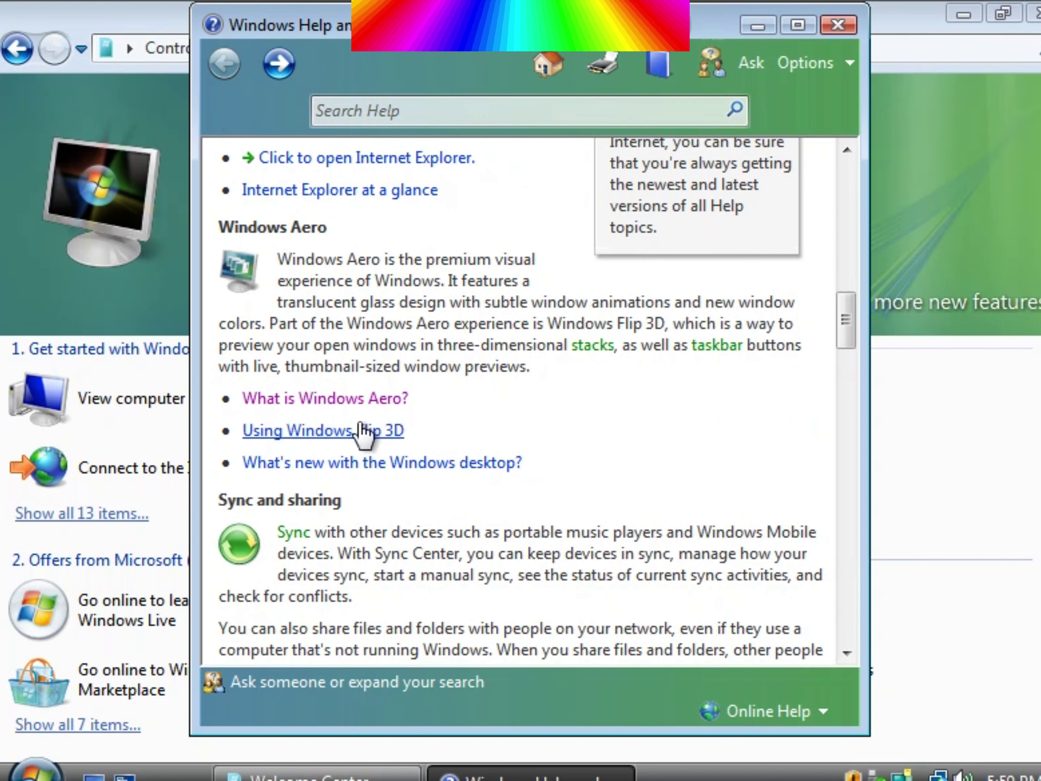
scroll(365, 432, up, 12)
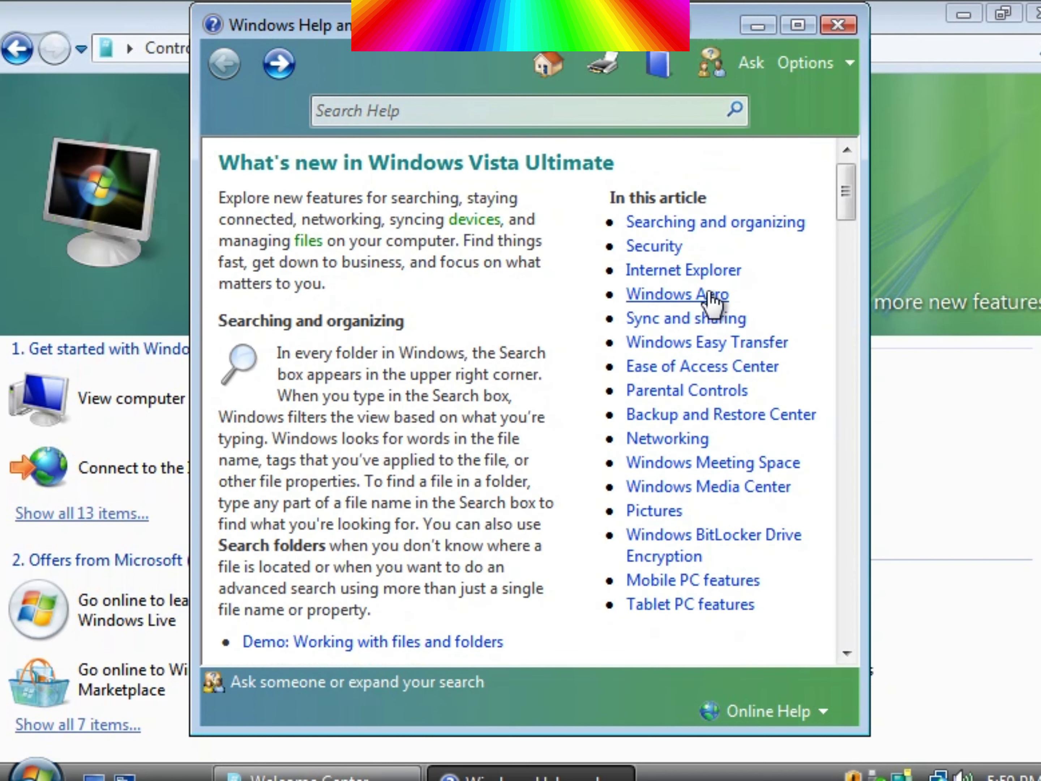
click(693, 323)
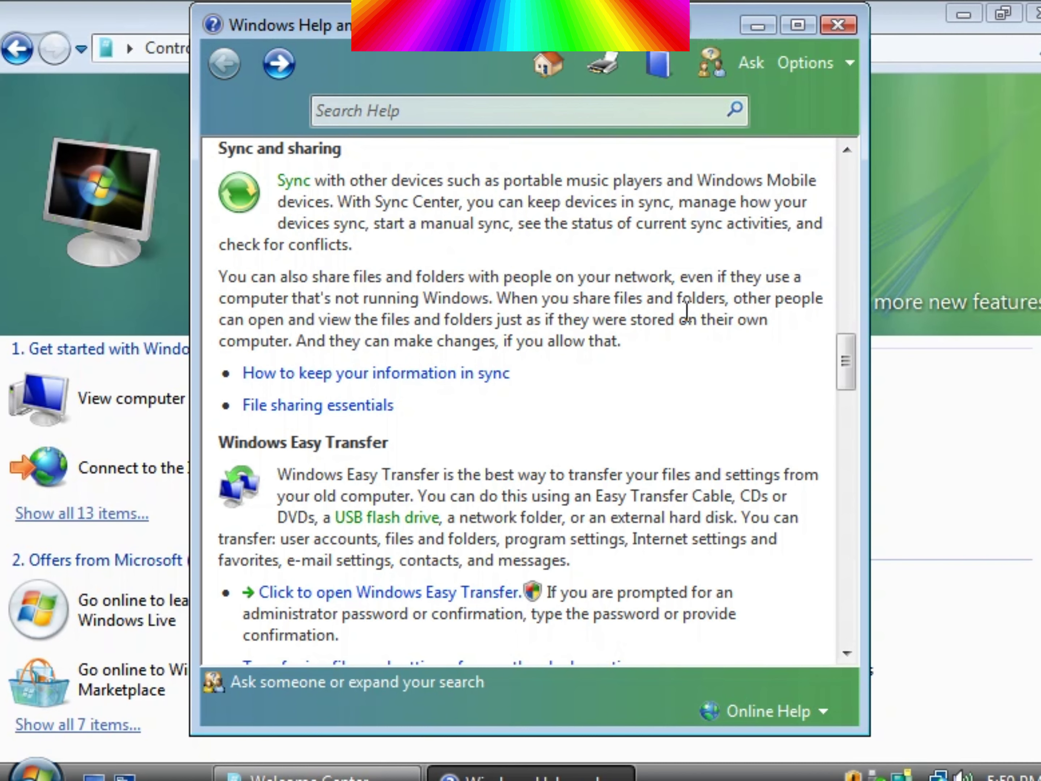
scroll(687, 312, up, 15)
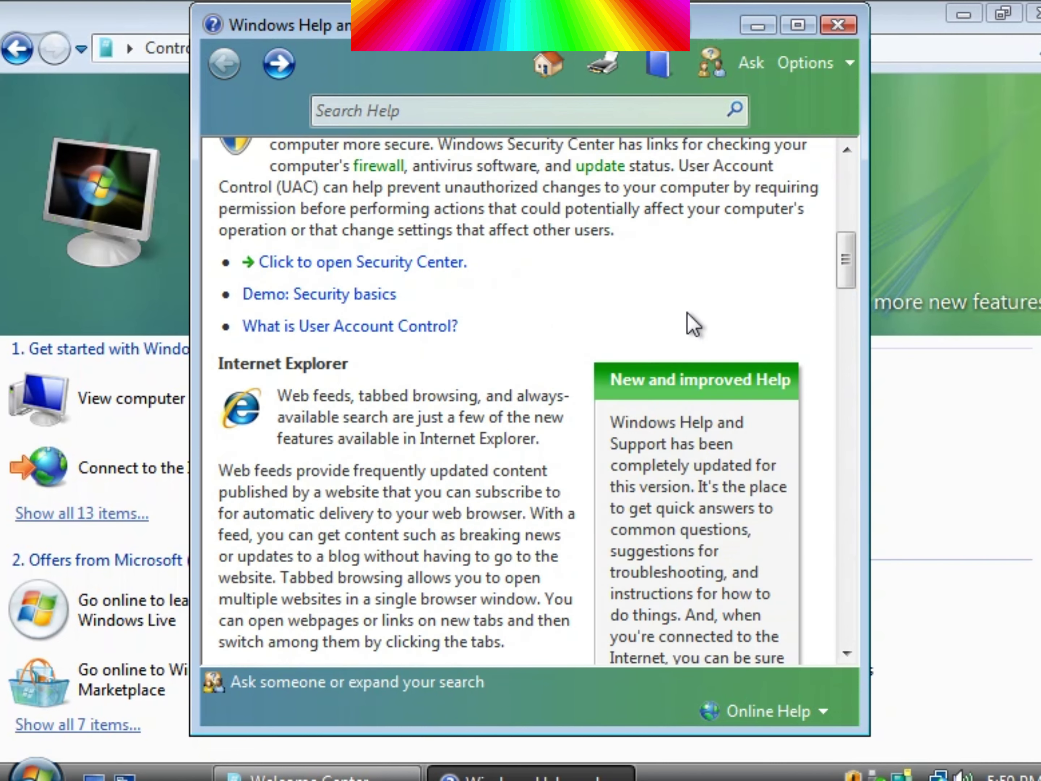
click(686, 350)
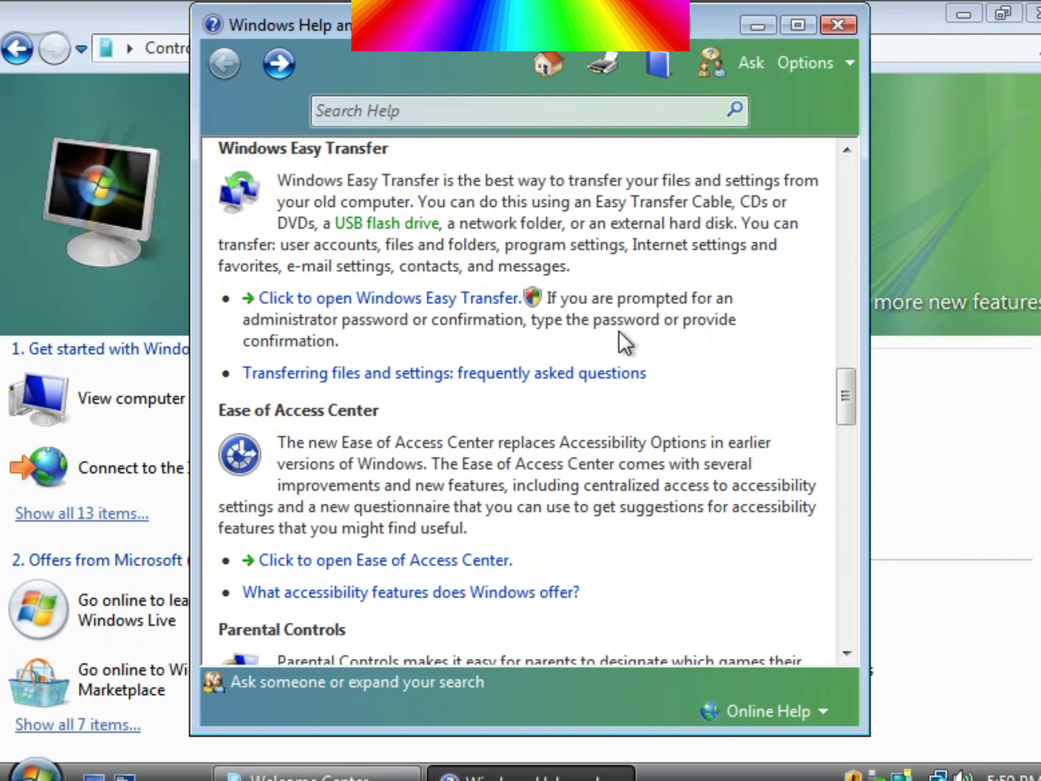
scroll(621, 336, up, 15)
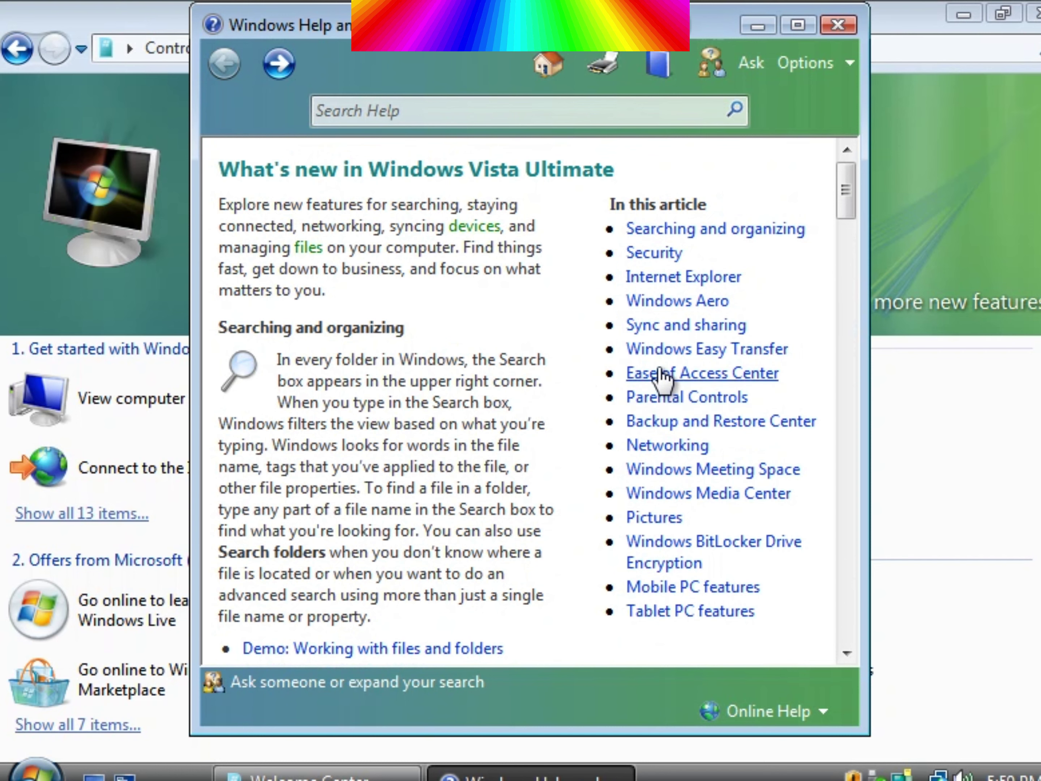
Go to the article's Parental Controls section and read it together with the Backup and Restore Center section
click(704, 400)
scroll(661, 393, up, 1)
scroll(655, 376, down, 3)
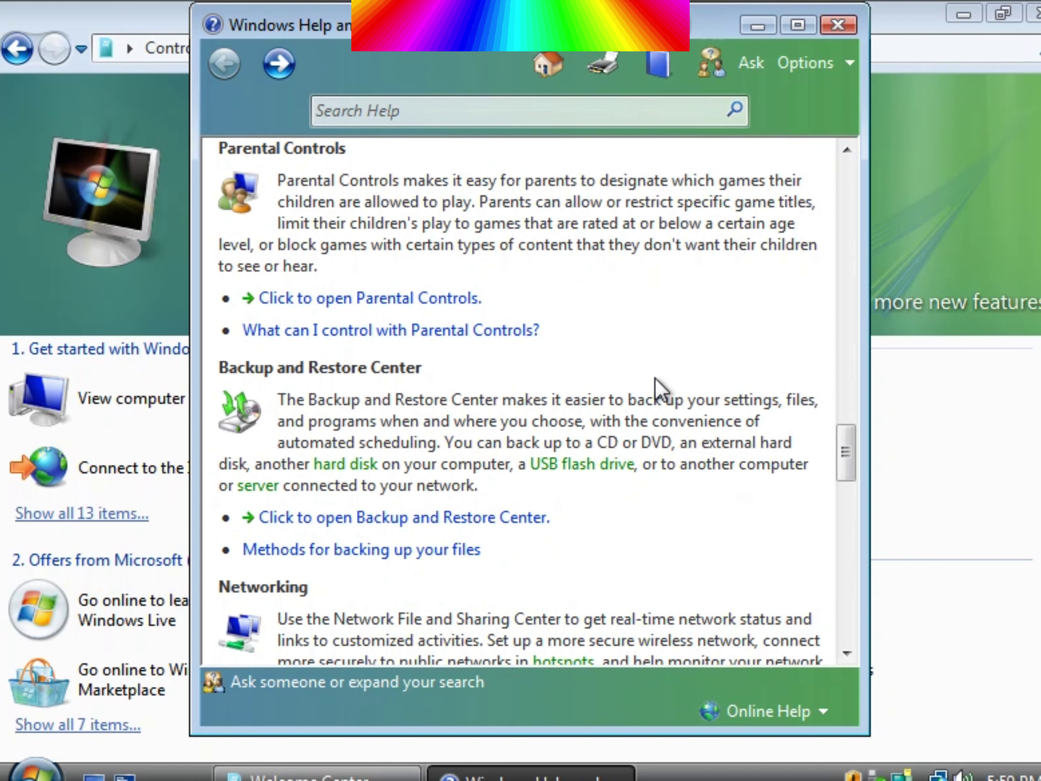
scroll(654, 376, down, 3)
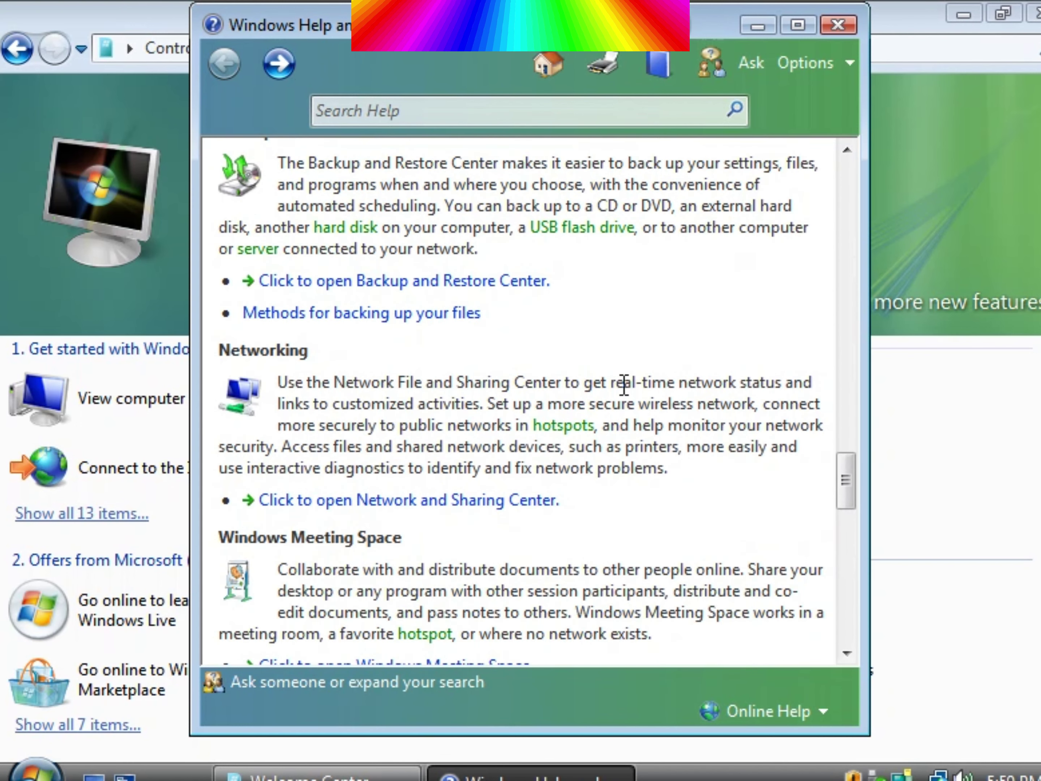
scroll(623, 384, up, 1)
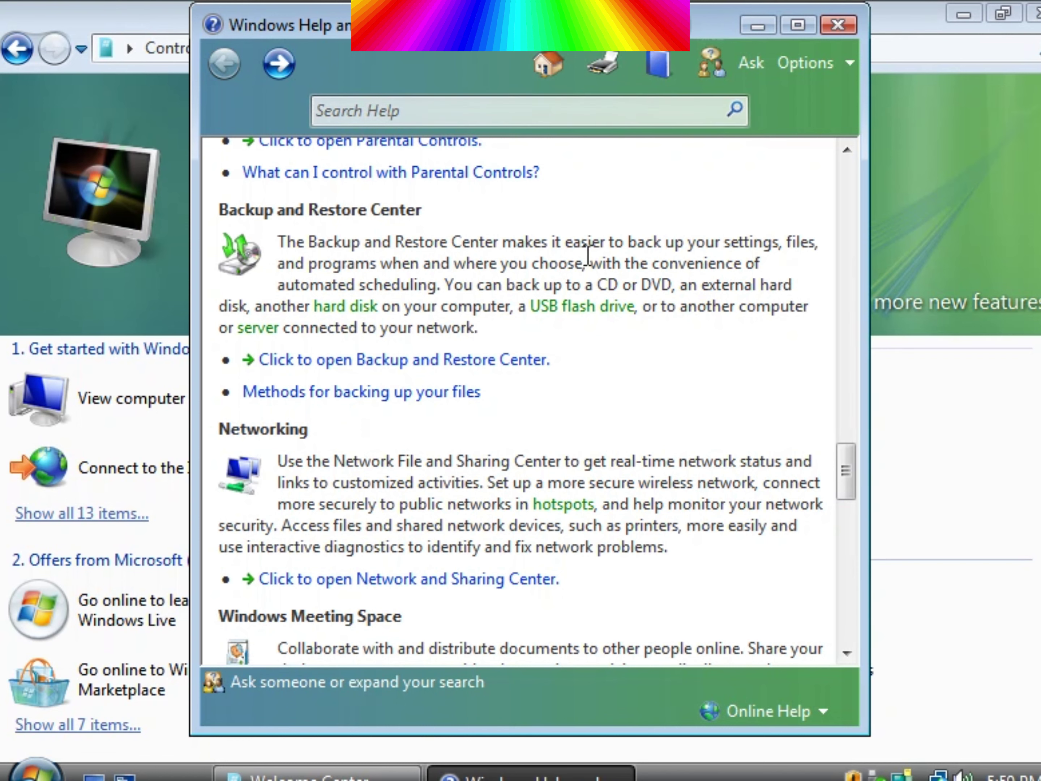
Read the rest of the What's new article, from the Networking section through Tablet PC features
scroll(657, 312, down, 3)
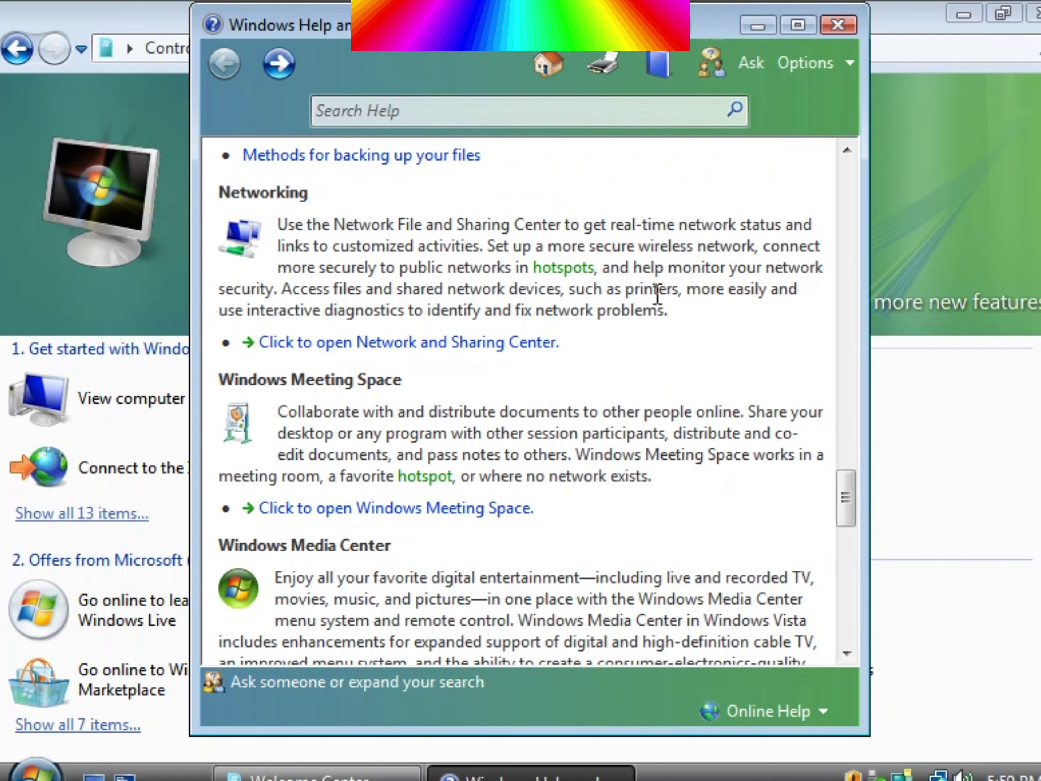
scroll(658, 308, down, 3)
scroll(661, 293, up, 1)
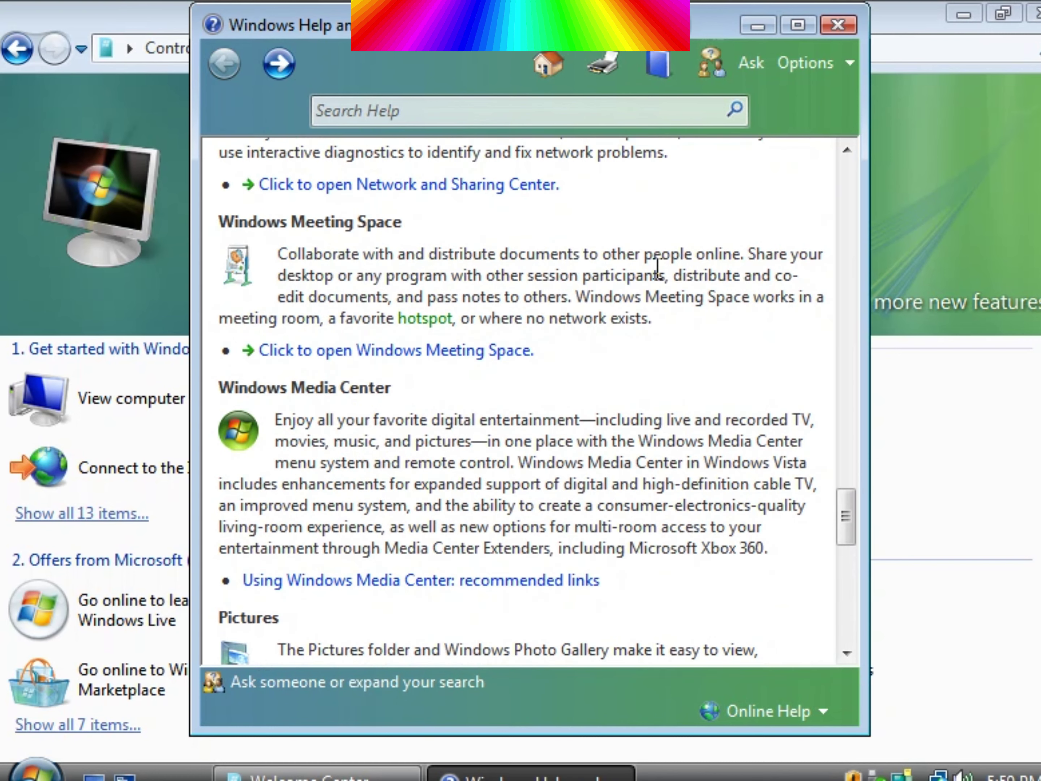
scroll(657, 269, down, 2)
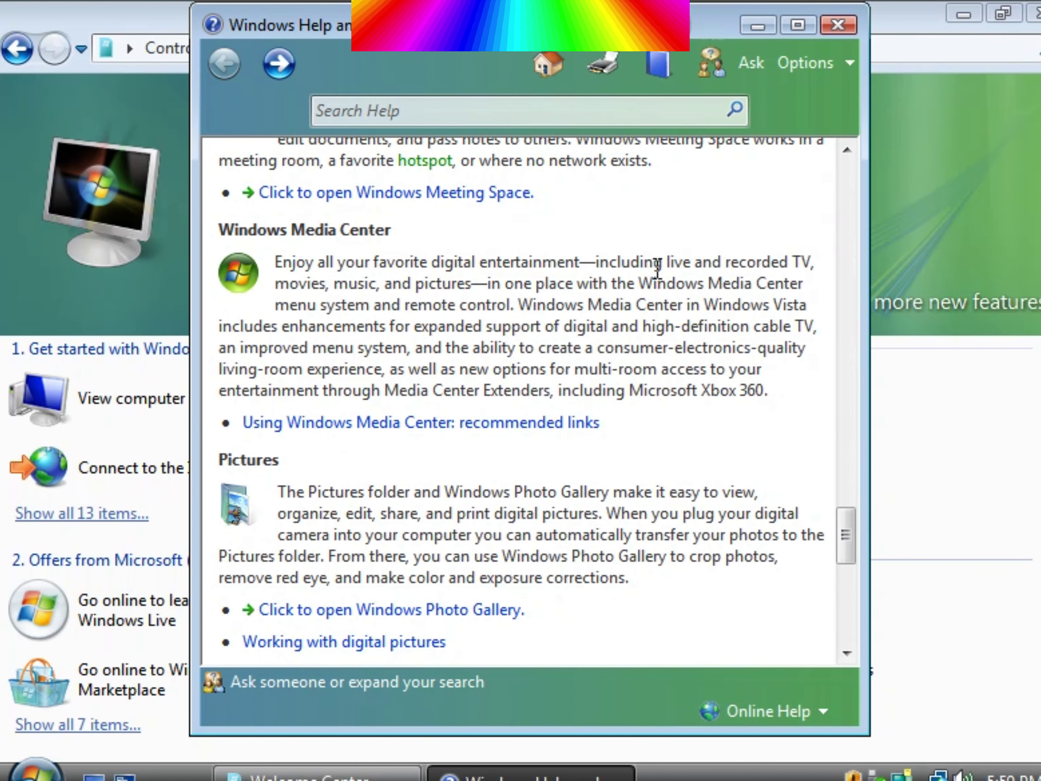
scroll(657, 269, down, 6)
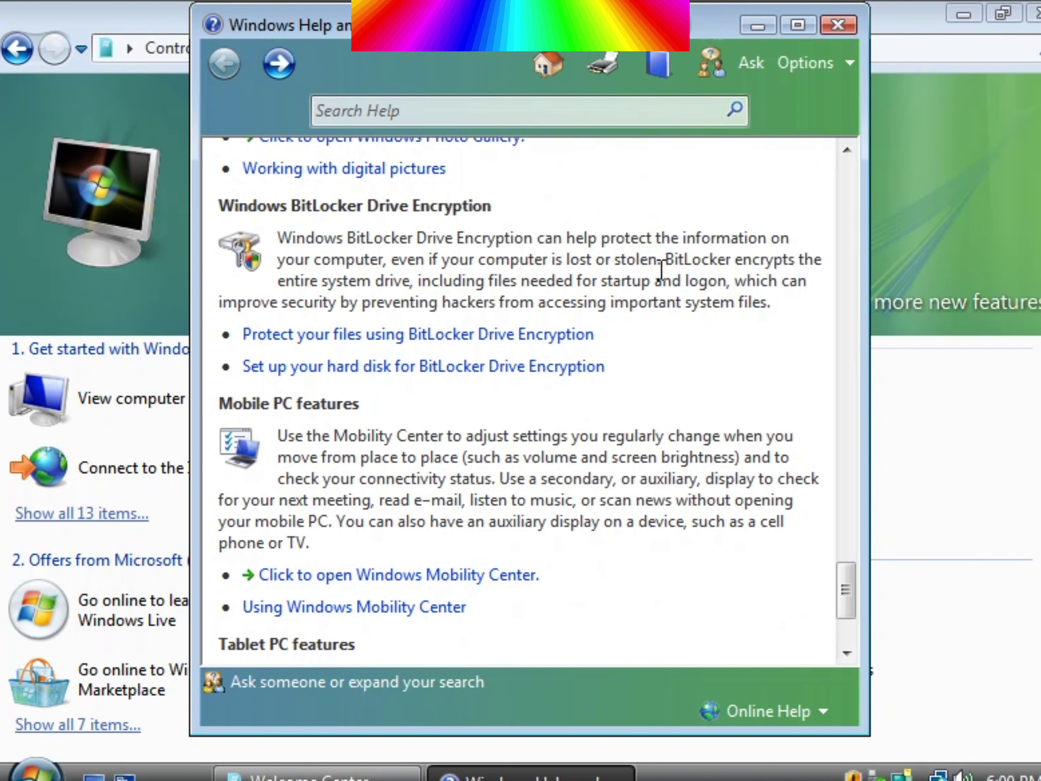
scroll(661, 269, down, 2)
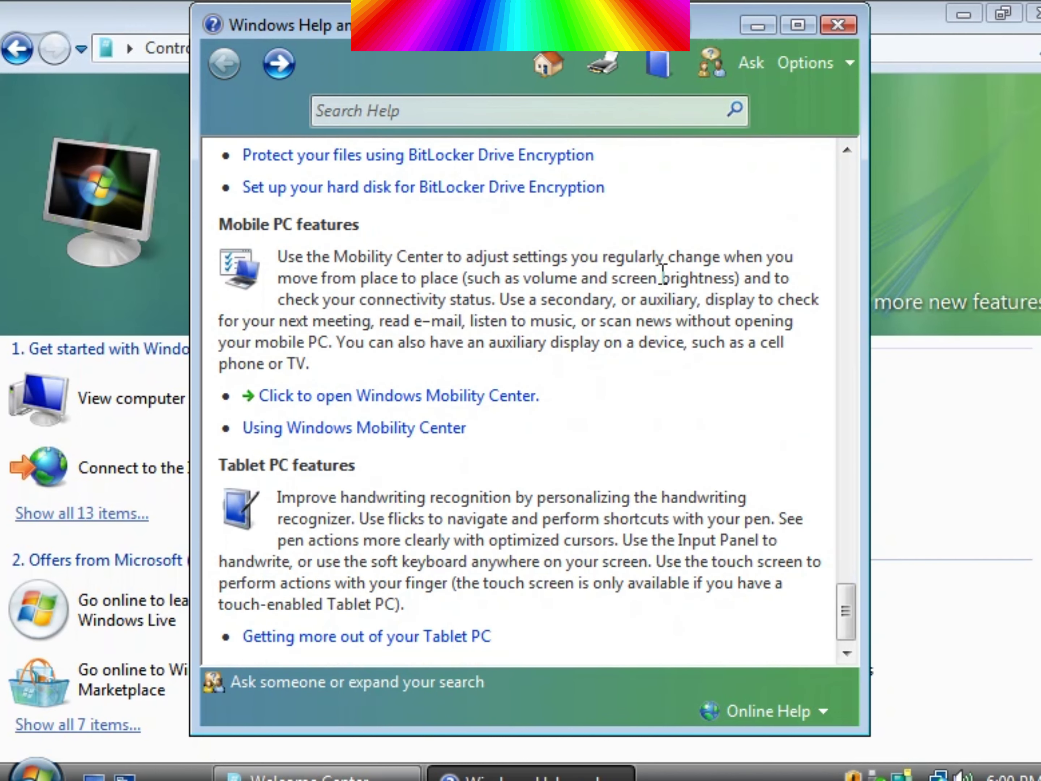
Close the help article and open Personalize Windows from the Welcome Center
click(846, 21)
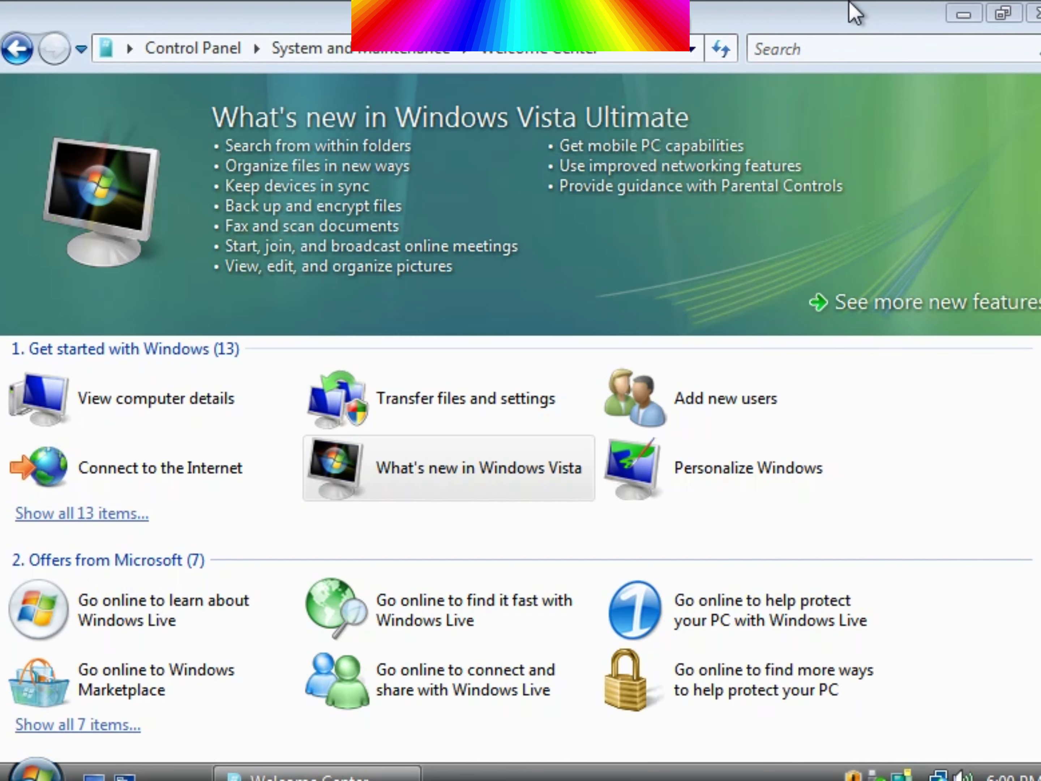
double_click(683, 473)
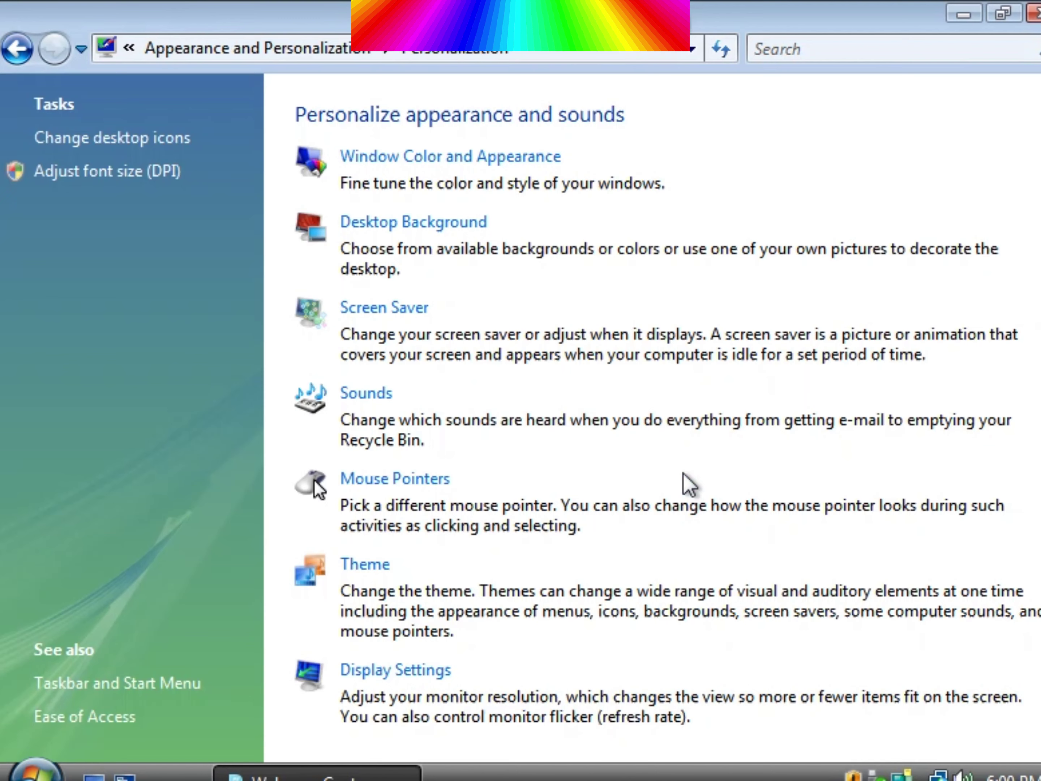
Apply the Windows Standard color scheme and check how the Start menu looks with it
click(369, 157)
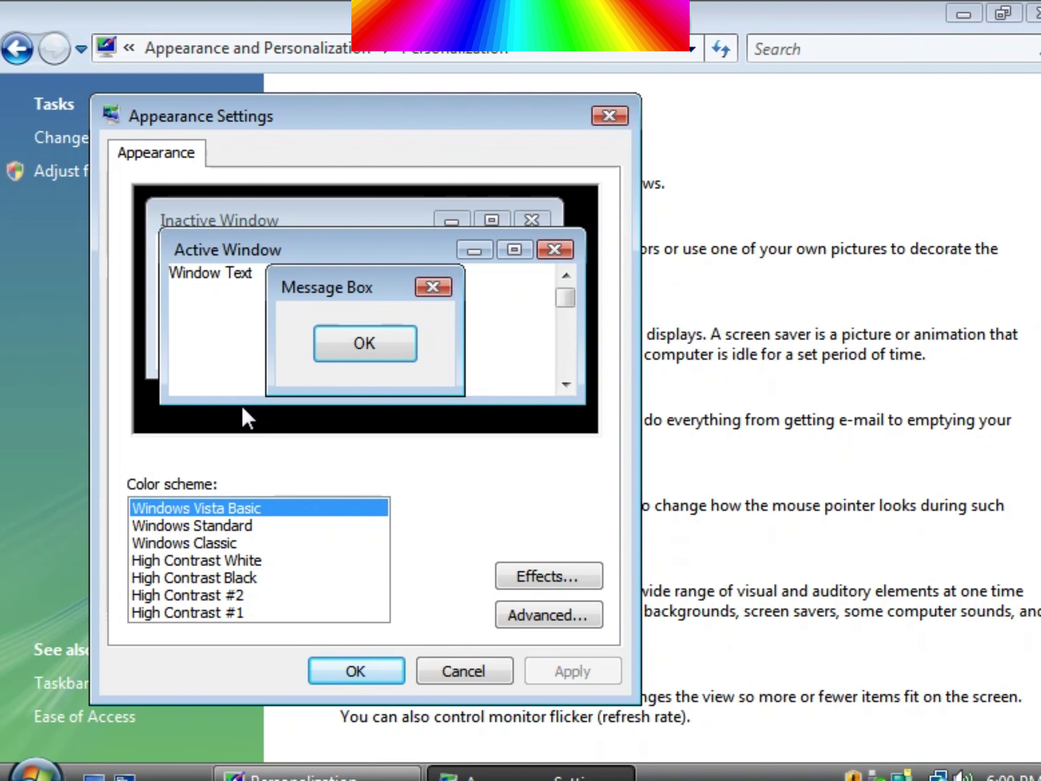
click(211, 527)
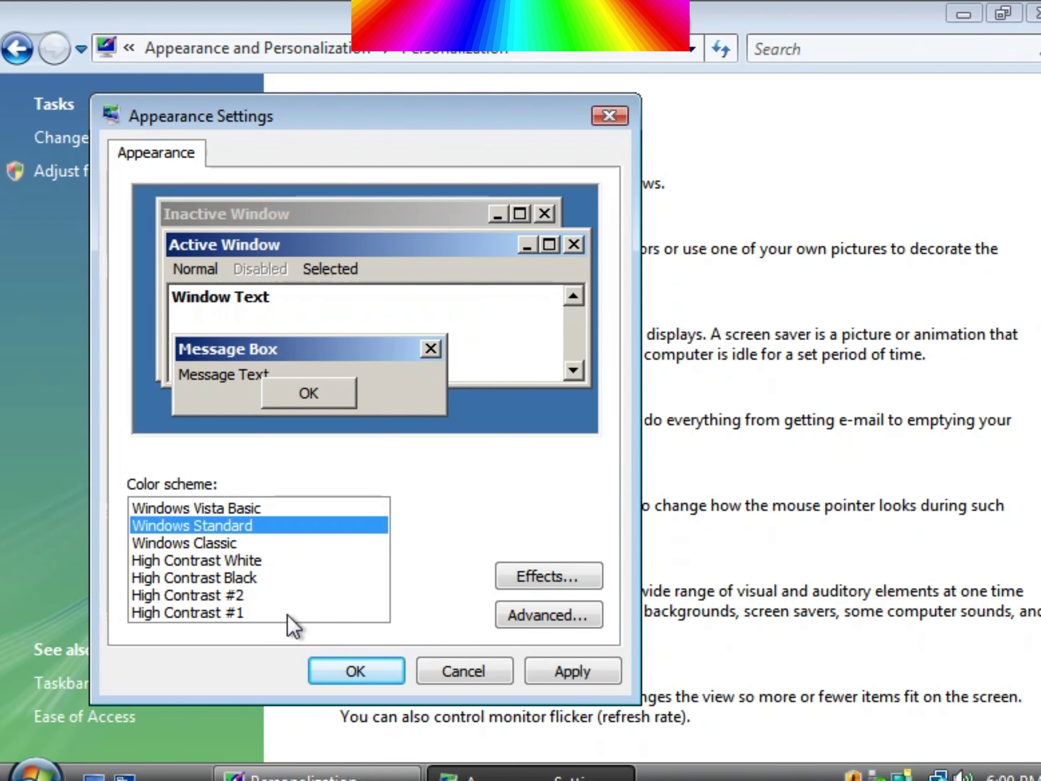
click(347, 673)
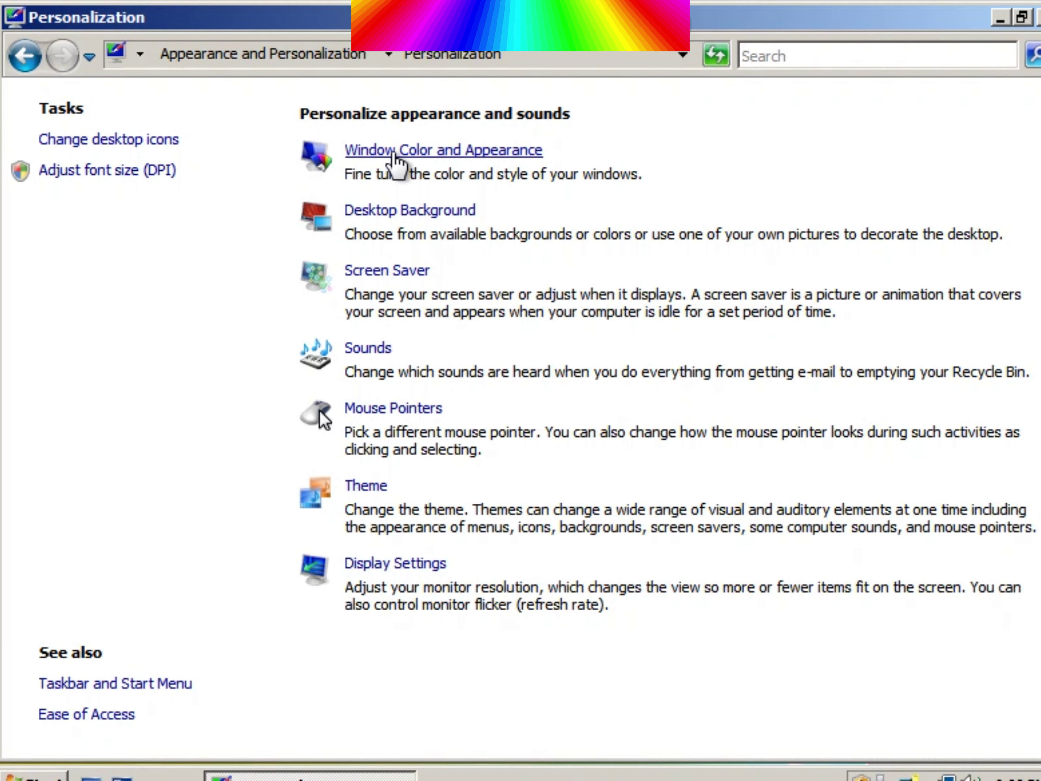
key(super)
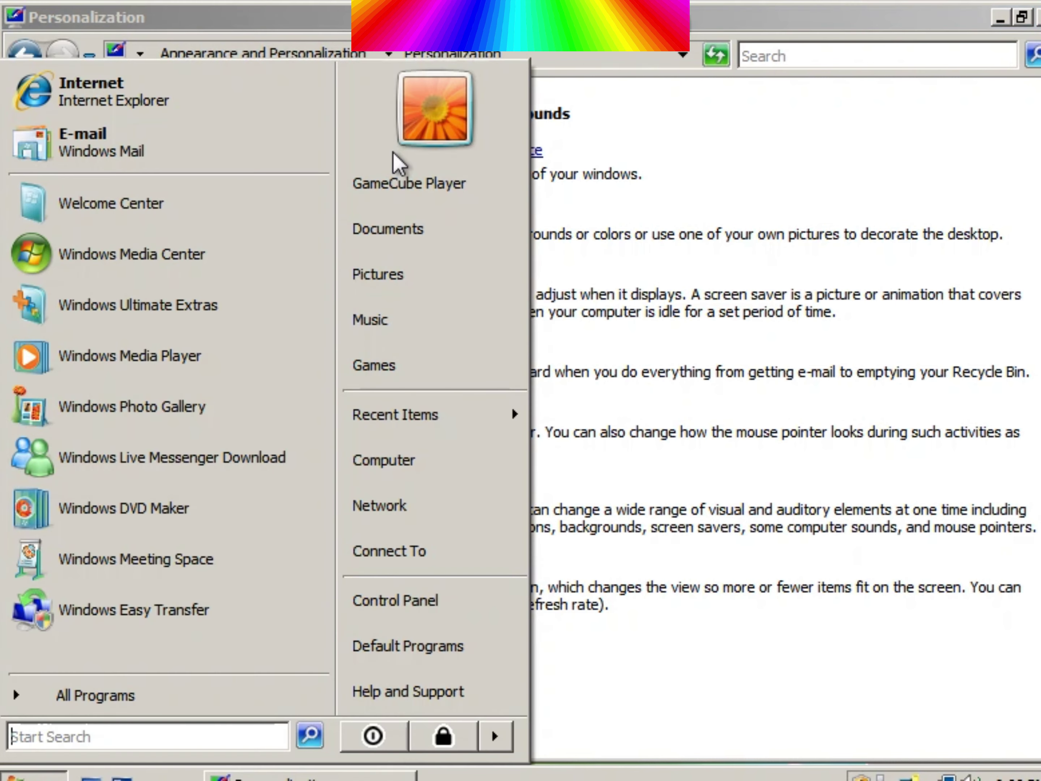
click(838, 232)
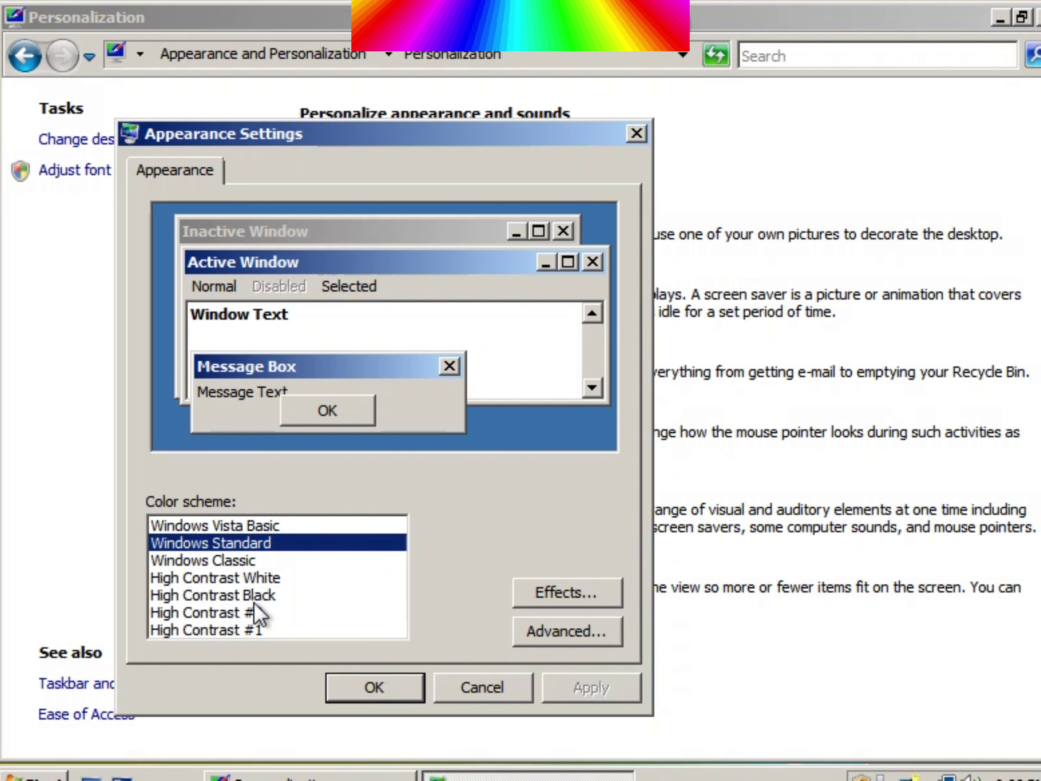
Apply the Windows Classic color scheme, followed by the High Contrast White scheme
click(210, 560)
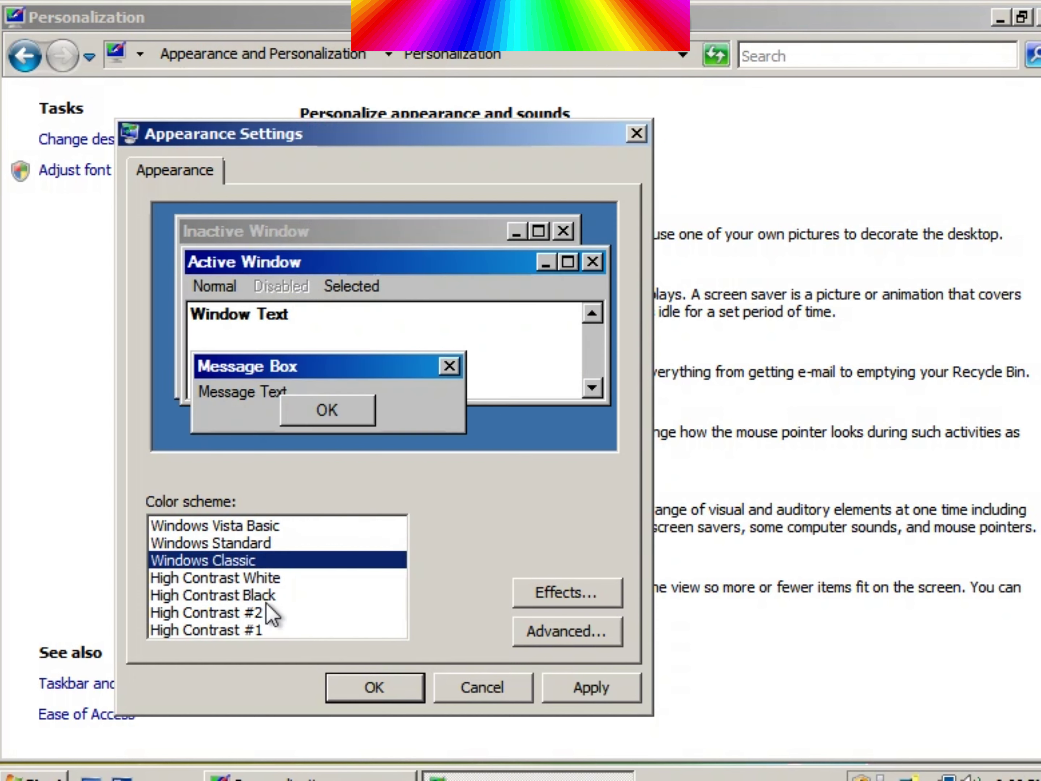
click(351, 686)
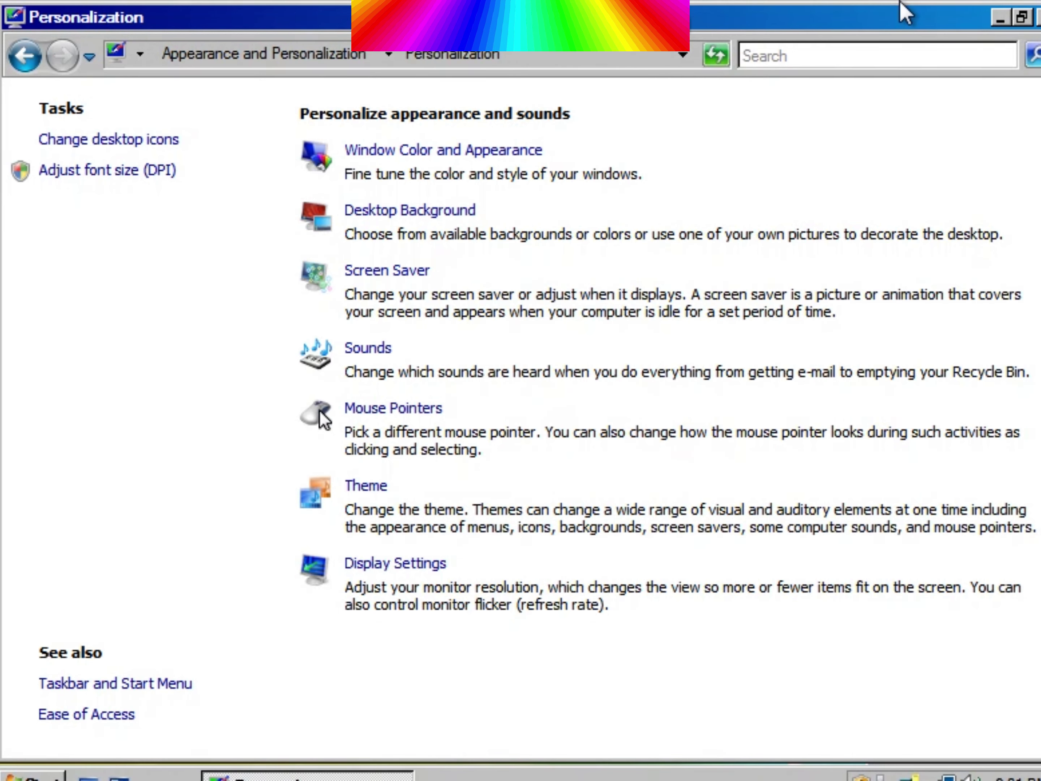
click(397, 152)
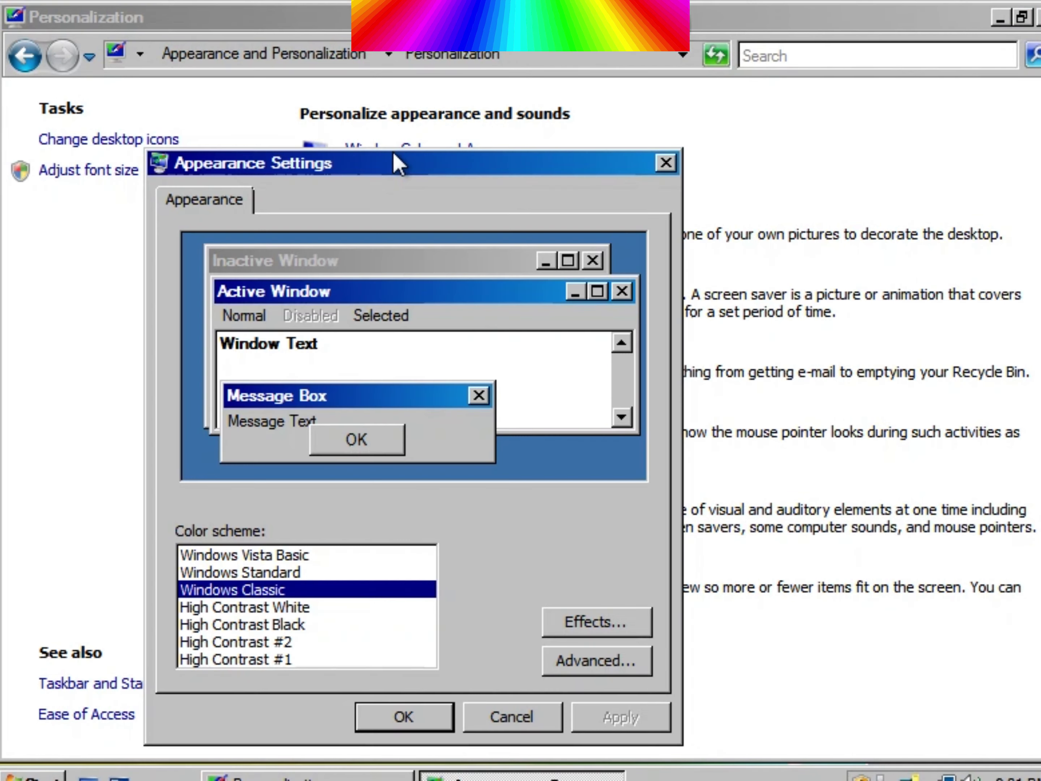
click(242, 607)
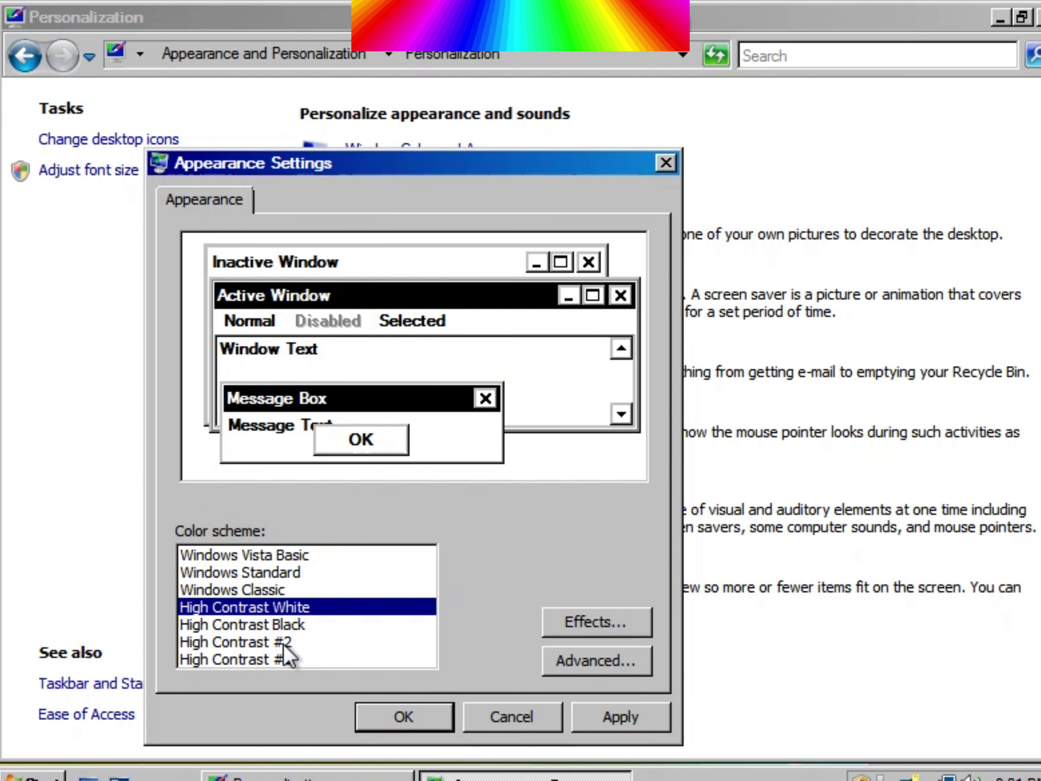
click(385, 719)
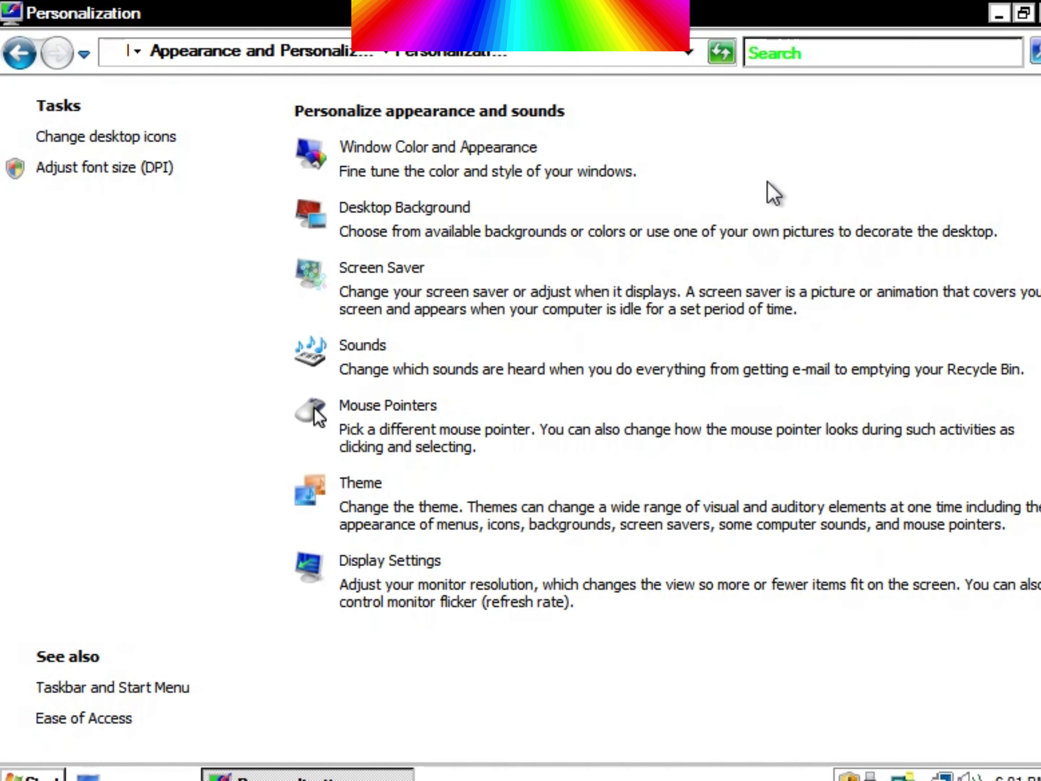
Change the window color scheme to High Contrast Black in the Appearance Settings
click(487, 145)
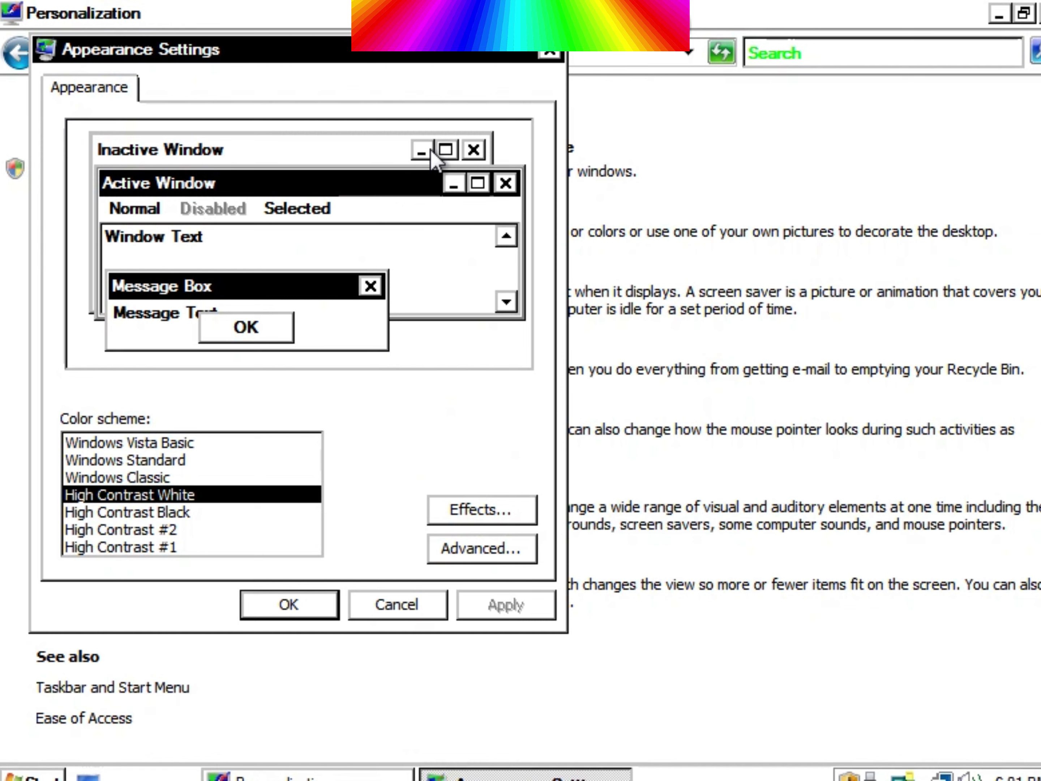
click(154, 513)
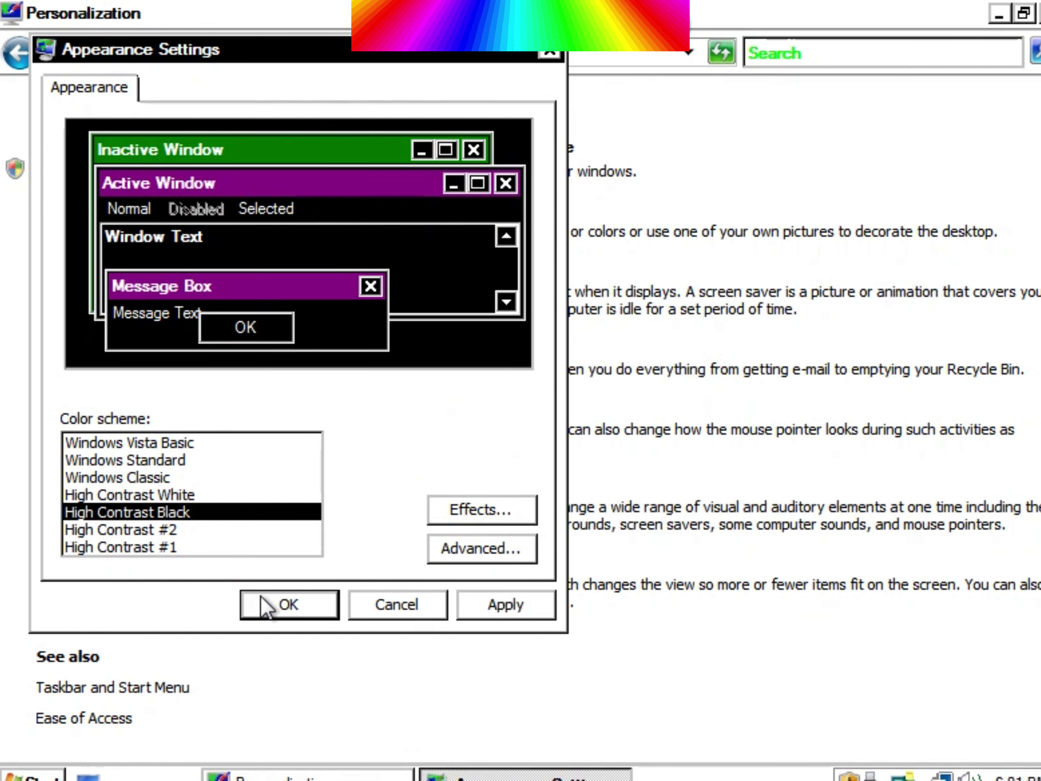
click(283, 606)
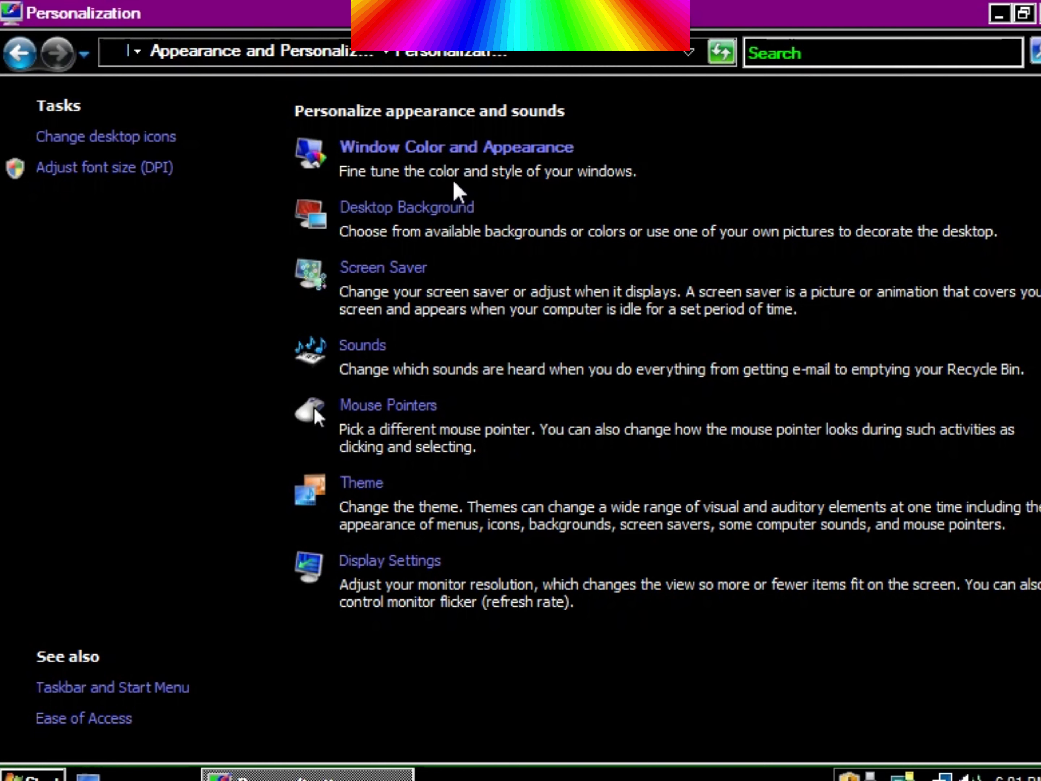
Preview the High Contrast #2 color scheme, and apply High Contrast #1 instead
click(452, 149)
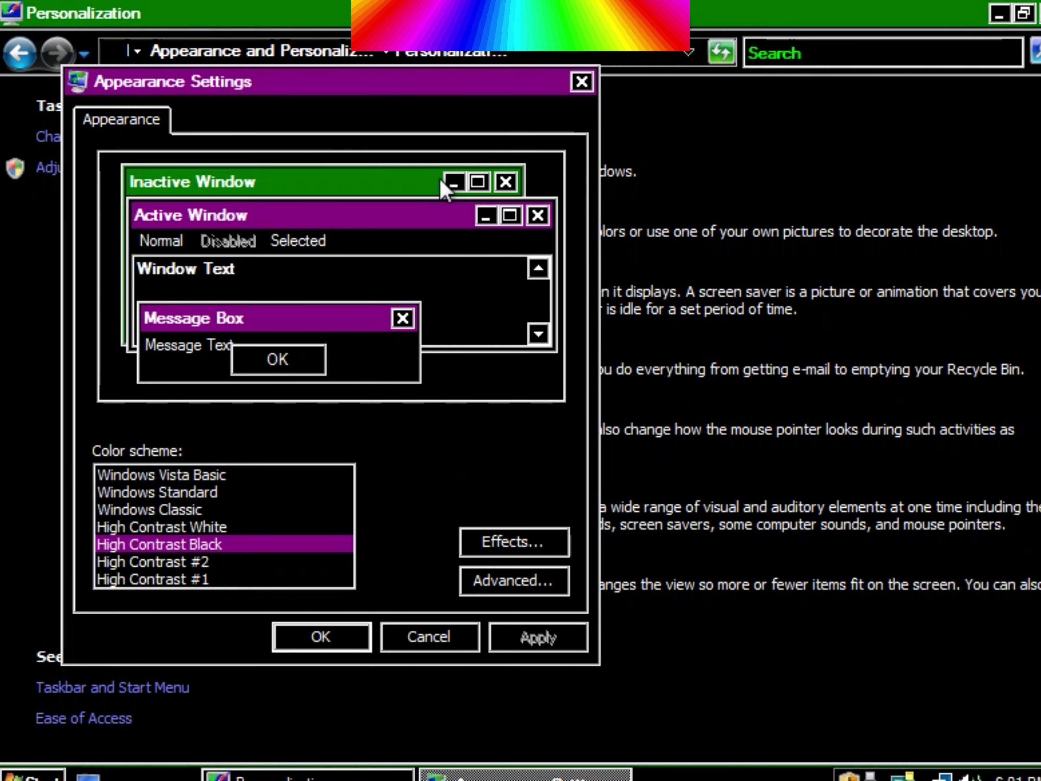
click(199, 561)
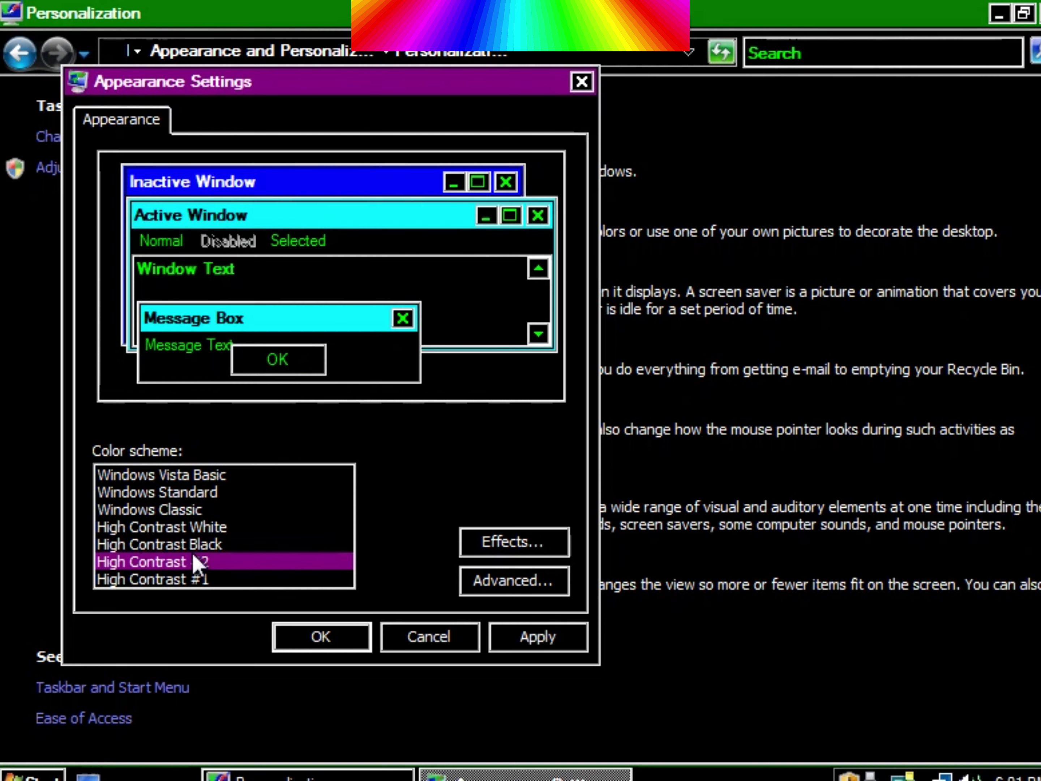
click(215, 579)
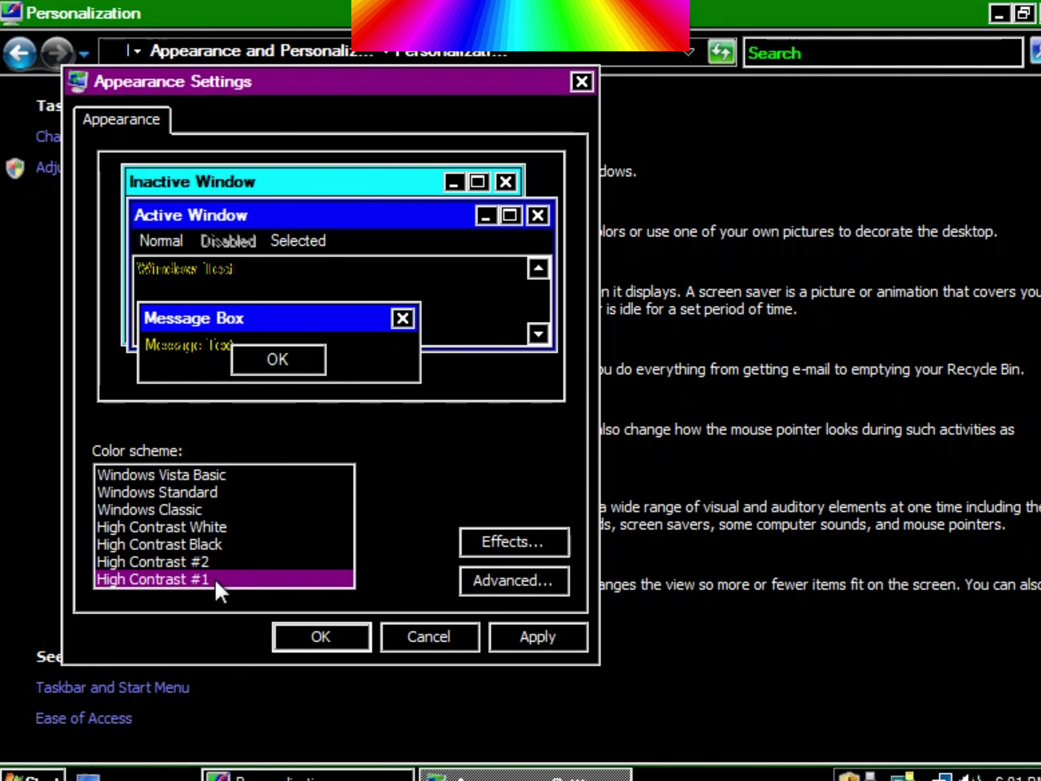
click(287, 644)
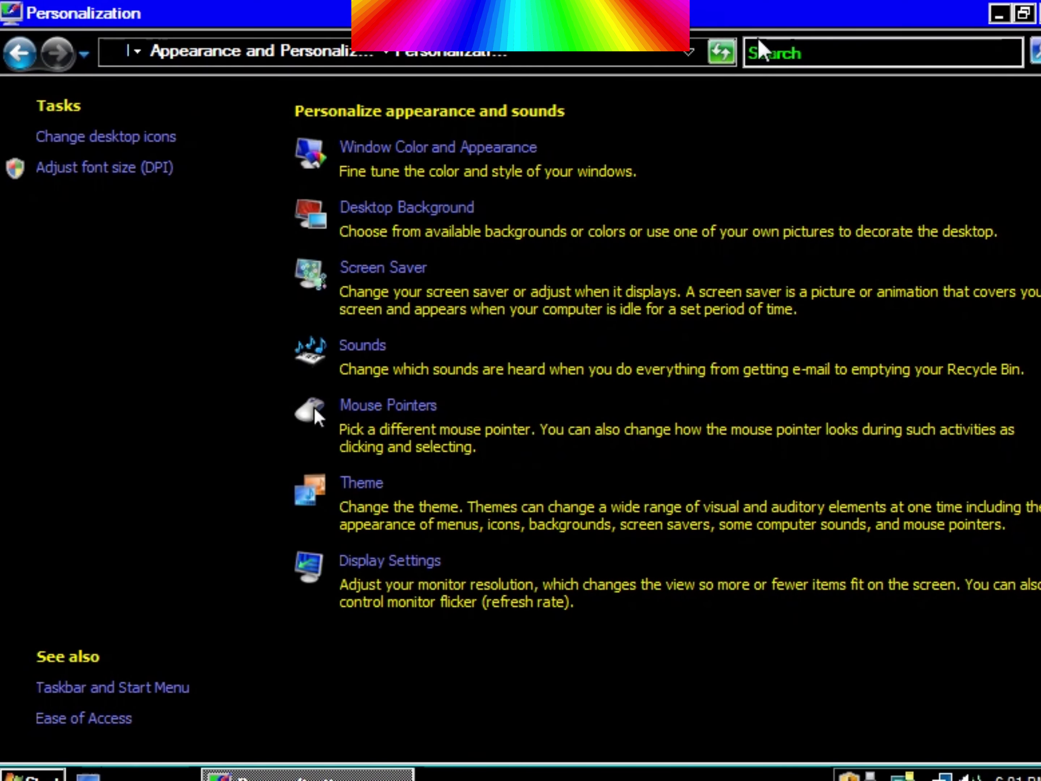
Apply the High Contrast #2 color scheme to the windows
click(429, 148)
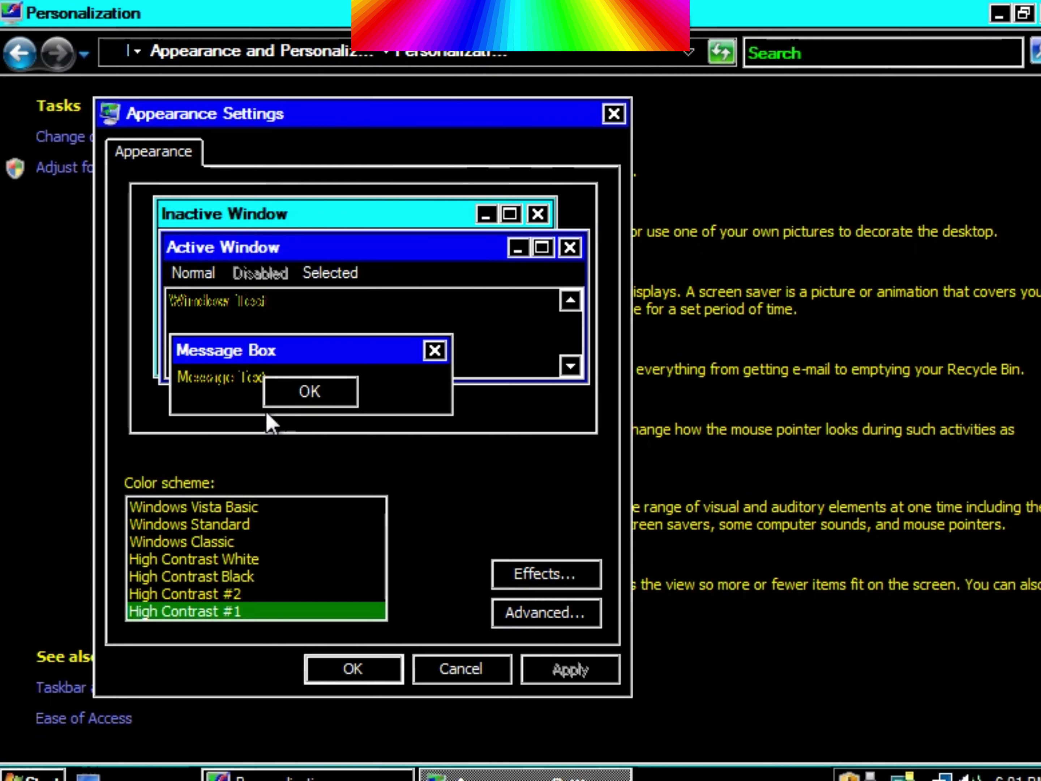
click(216, 594)
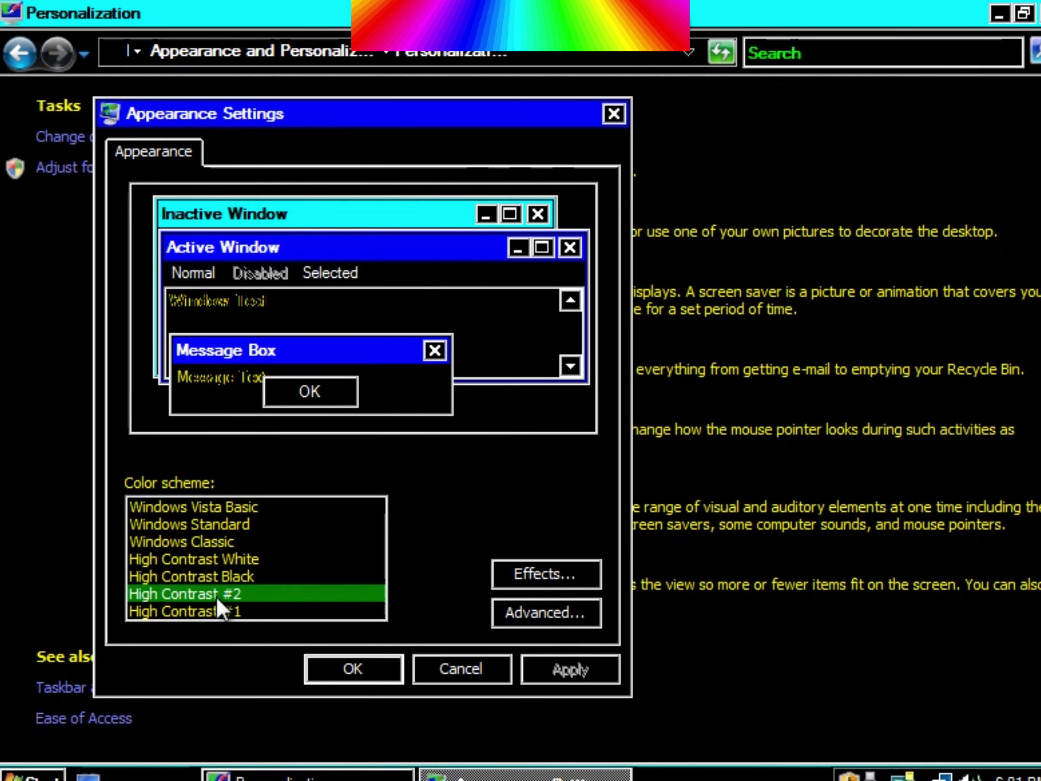
click(331, 677)
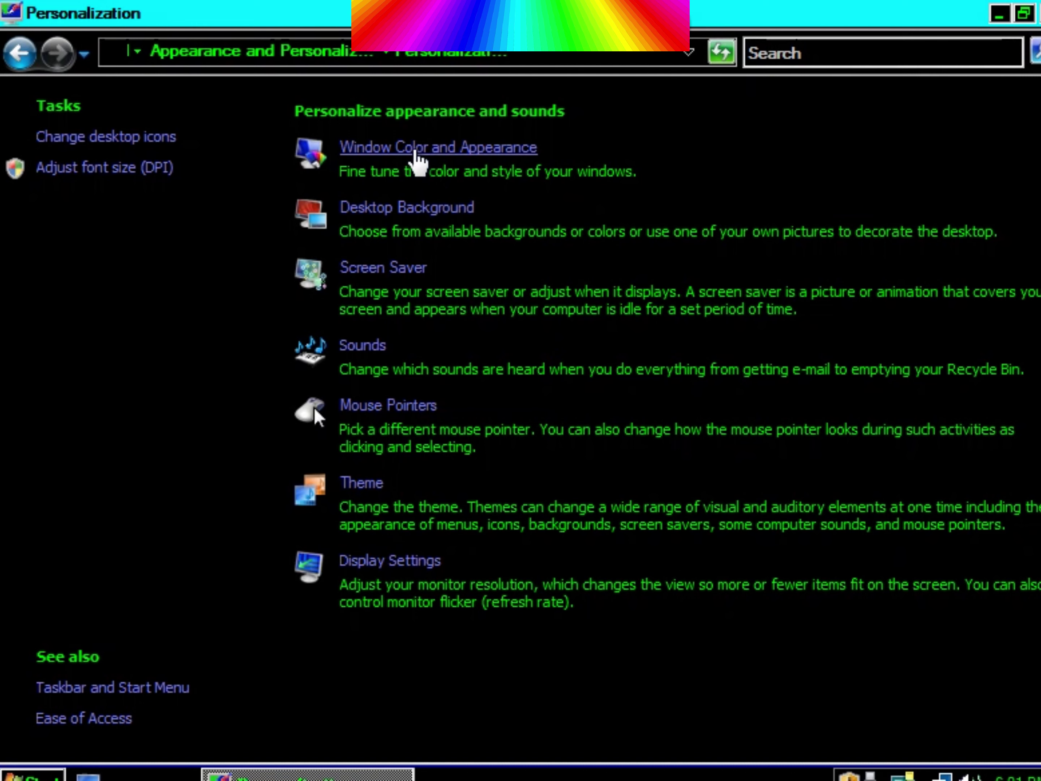
Select the Windows Vista Basic color scheme in the Appearance Settings
click(415, 151)
click(217, 540)
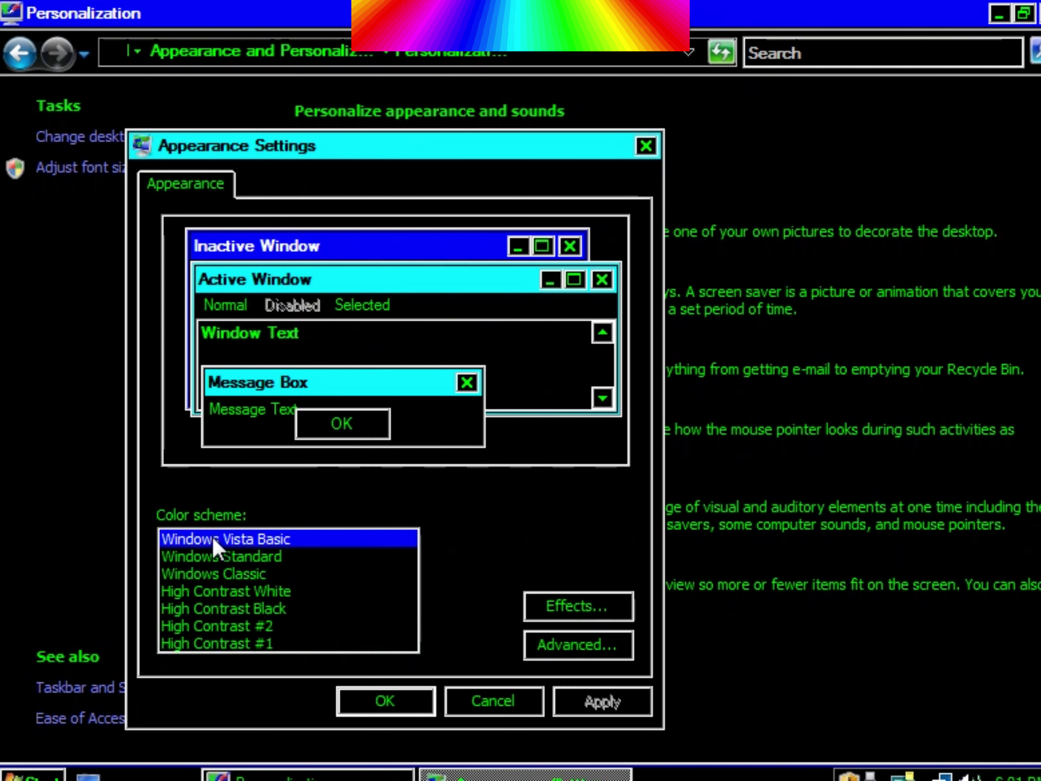